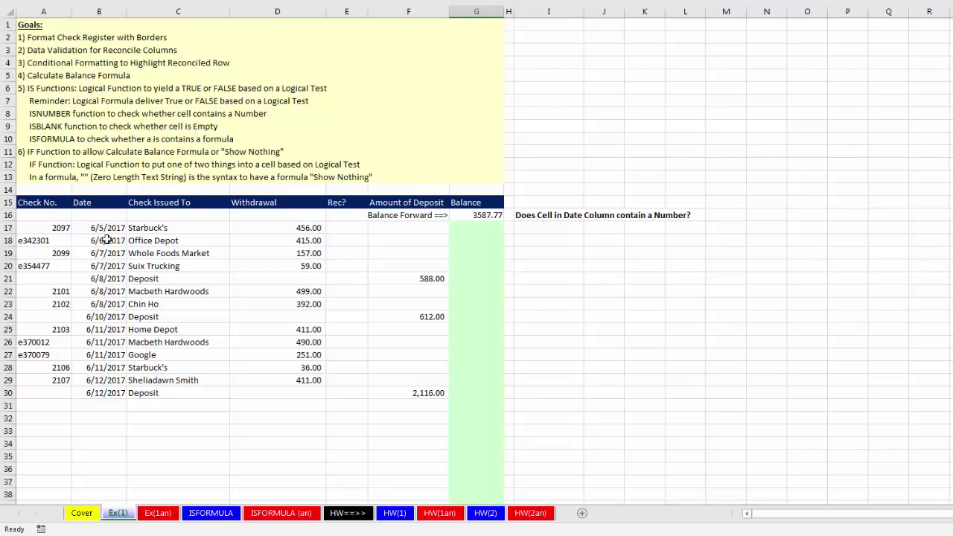
Examine the check register's layout, covering the Check No., Withdrawal, Rec?, Amount of Deposit and Balance columns
{"action": "mouse_move", "coordinate": [35, 192]}
{"action": "left_mouse_down"}
{"action": "mouse_move", "coordinate": [183, 191]}
{"action": "mouse_move", "coordinate": [657, 230]}
{"action": "mouse_move", "coordinate": [681, 319]}
{"action": "left_mouse_up"}
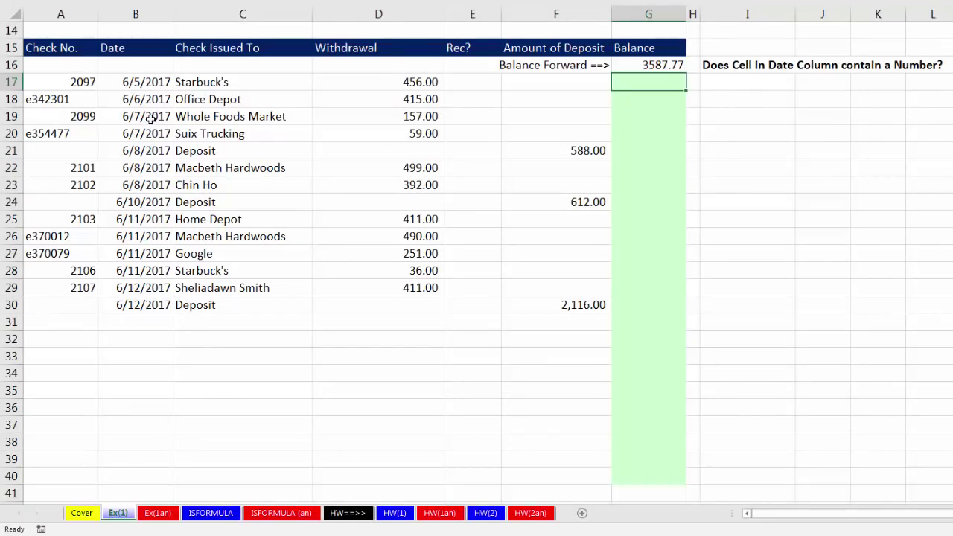
{"action": "left_click_drag", "start_coordinate": [61, 52], "coordinate": [49, 410]}
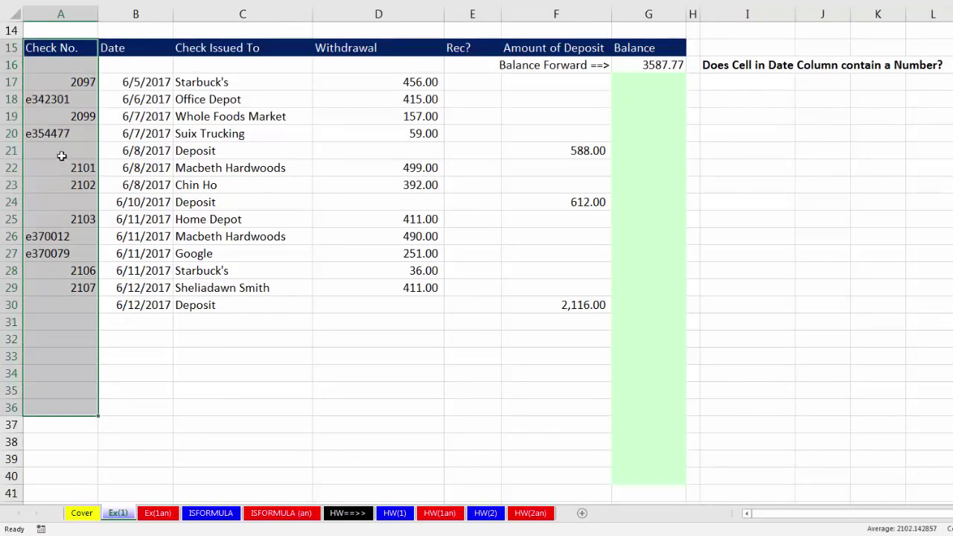
{"action": "left_click", "coordinate": [64, 99]}
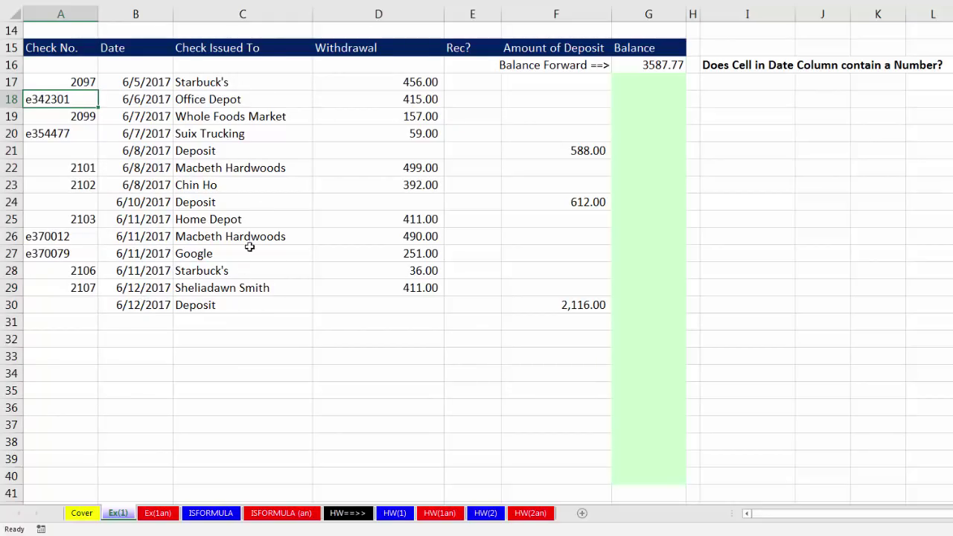
{"action": "left_click_drag", "start_coordinate": [389, 82], "coordinate": [378, 335]}
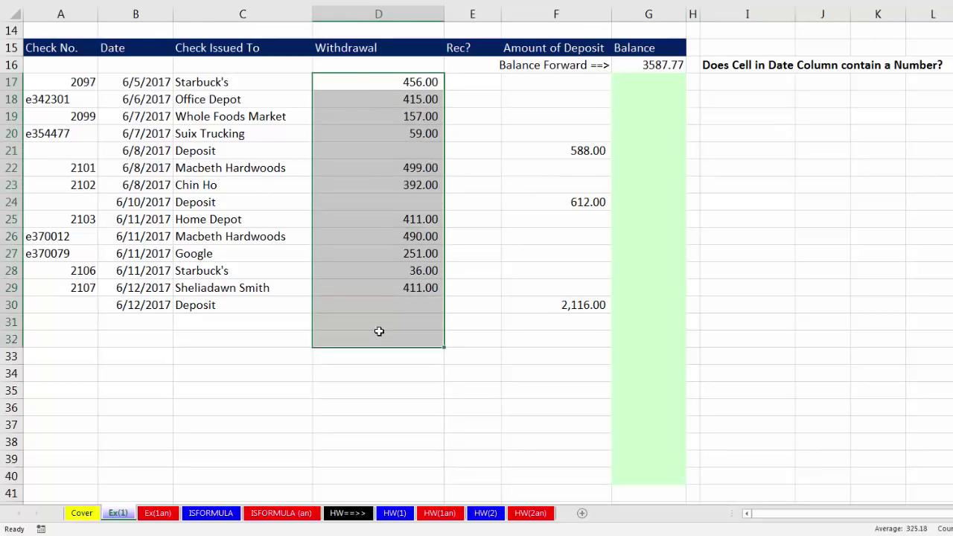
{"action": "left_click_drag", "start_coordinate": [460, 82], "coordinate": [464, 339]}
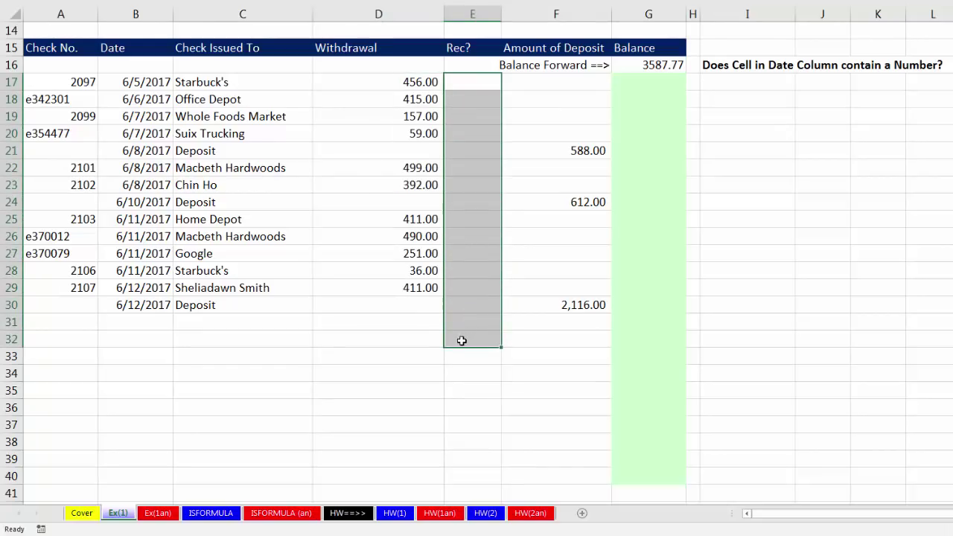
{"action": "left_click_drag", "start_coordinate": [566, 82], "coordinate": [559, 298]}
{"action": "left_click", "coordinate": [643, 81]}
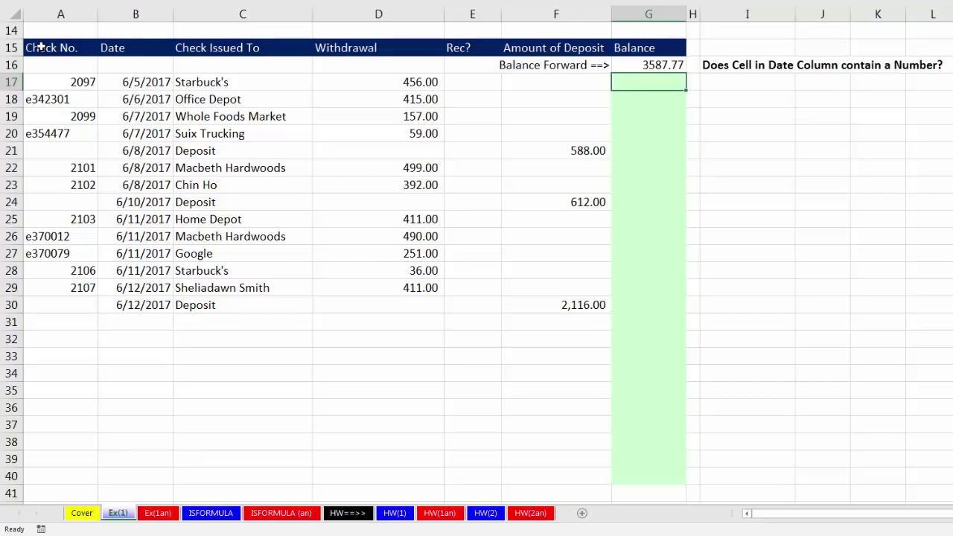
Set thin single-line outline and inside borders for the whole check register range A15:G40
{"action": "left_click_drag", "start_coordinate": [53, 47], "coordinate": [627, 472]}
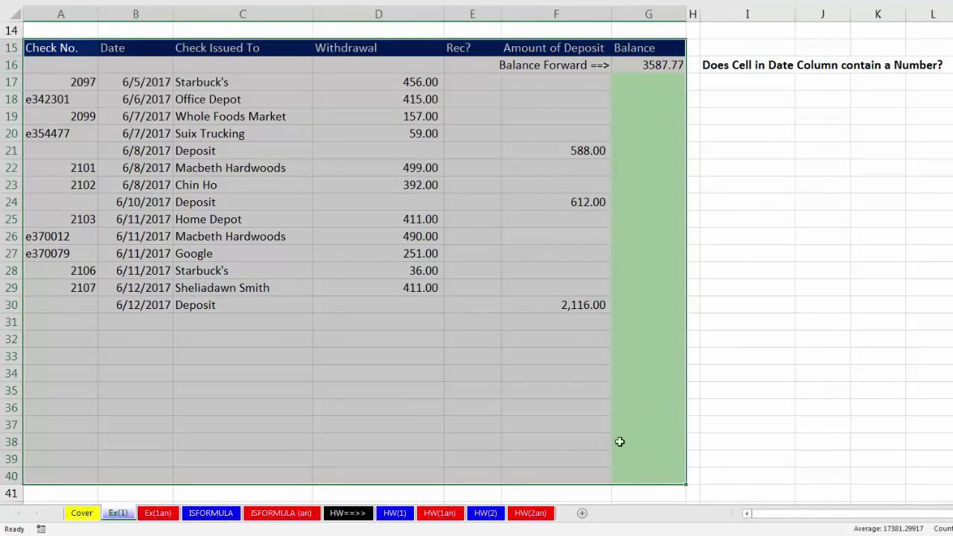
{"action": "key", "text": "ctrl+1"}
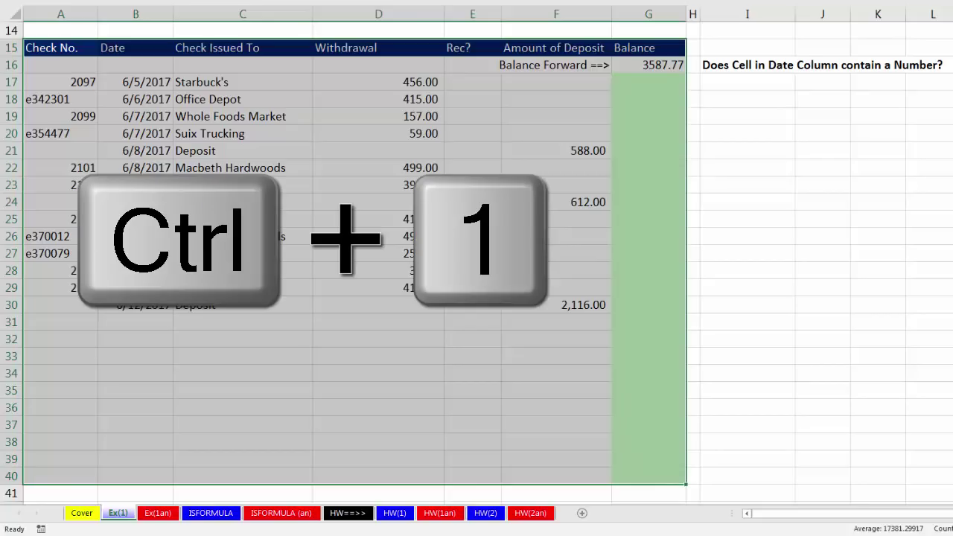
{"action": "left_click_drag", "start_coordinate": [533, 0], "coordinate": [269, 63]}
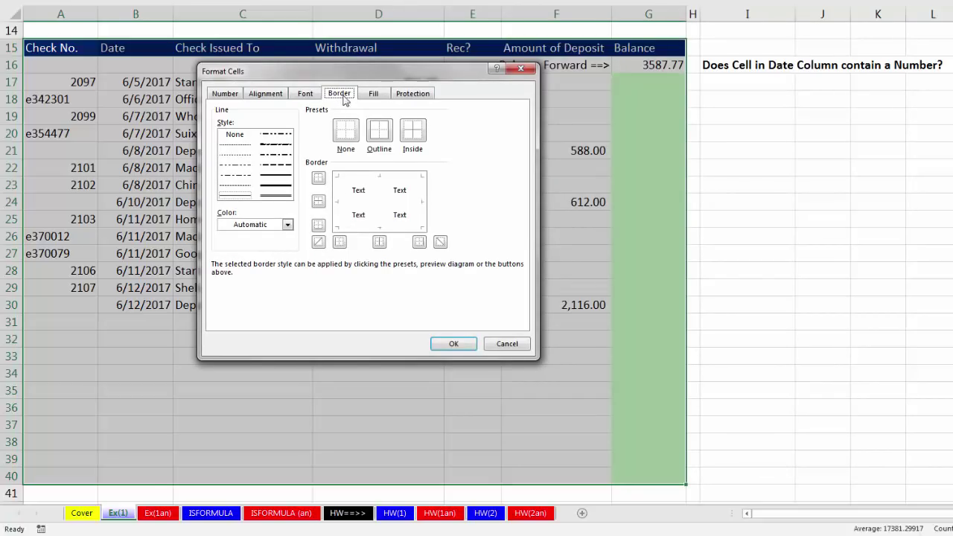
{"action": "left_click", "coordinate": [235, 197]}
{"action": "left_click", "coordinate": [337, 192]}
{"action": "left_click", "coordinate": [366, 180]}
{"action": "left_click", "coordinate": [367, 179]}
{"action": "left_click", "coordinate": [339, 192]}
{"action": "left_click", "coordinate": [349, 132]}
{"action": "left_click", "coordinate": [377, 134]}
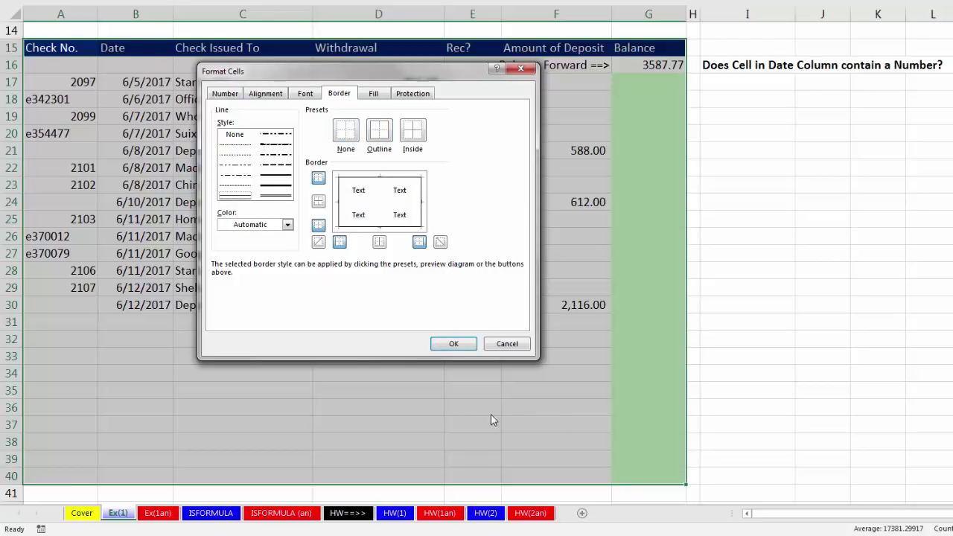
{"action": "left_click", "coordinate": [416, 134]}
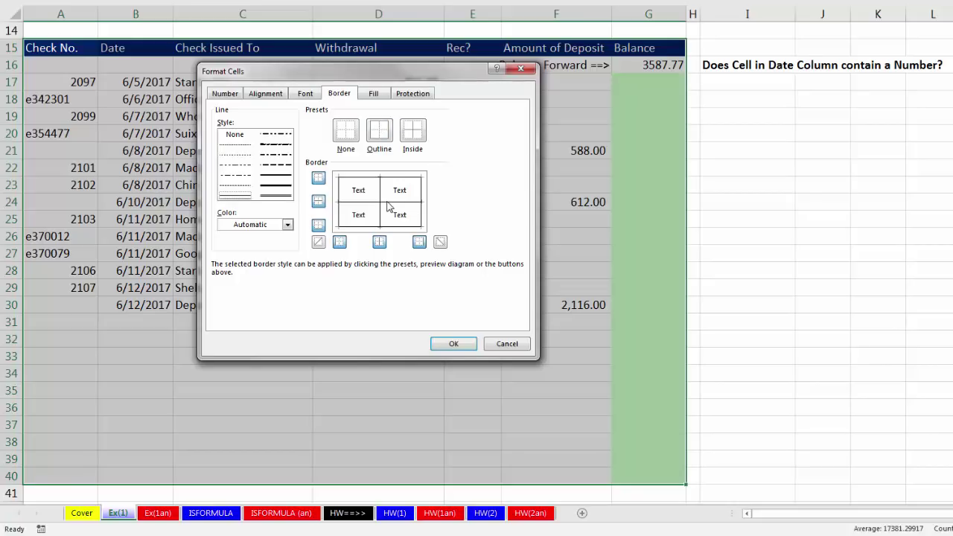
Change the inside vertical borders of A15:G40 to a double line and apply the border formatting
{"action": "left_click", "coordinate": [275, 195]}
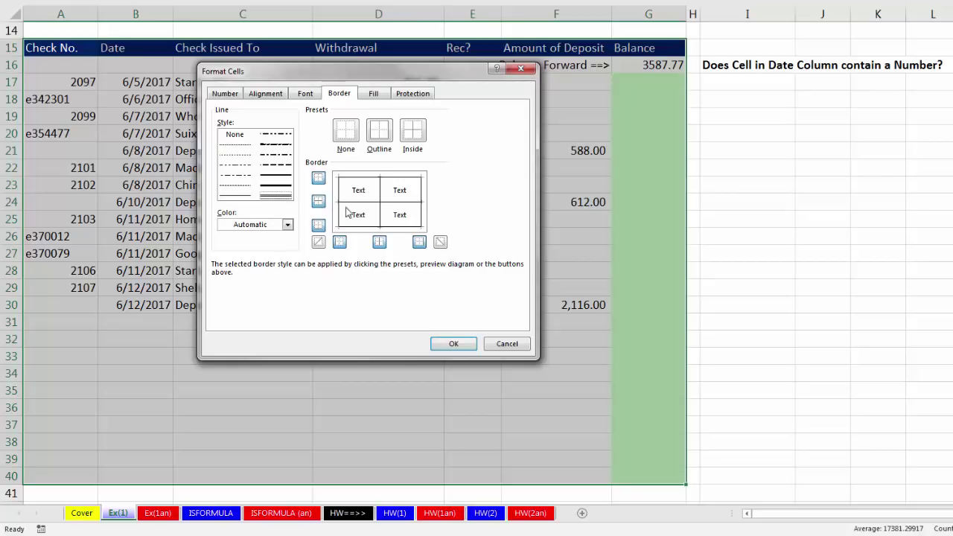
{"action": "left_click", "coordinate": [393, 198]}
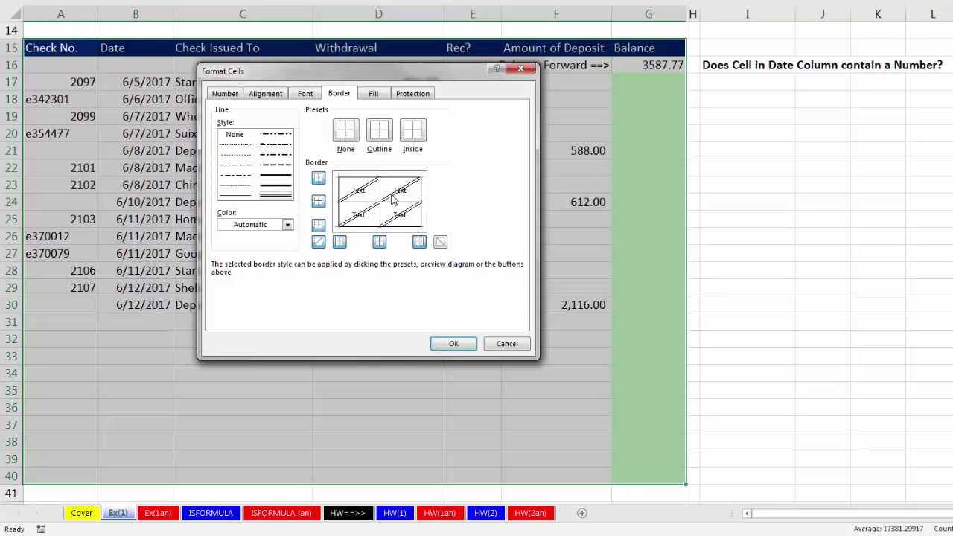
{"action": "left_click", "coordinate": [393, 198]}
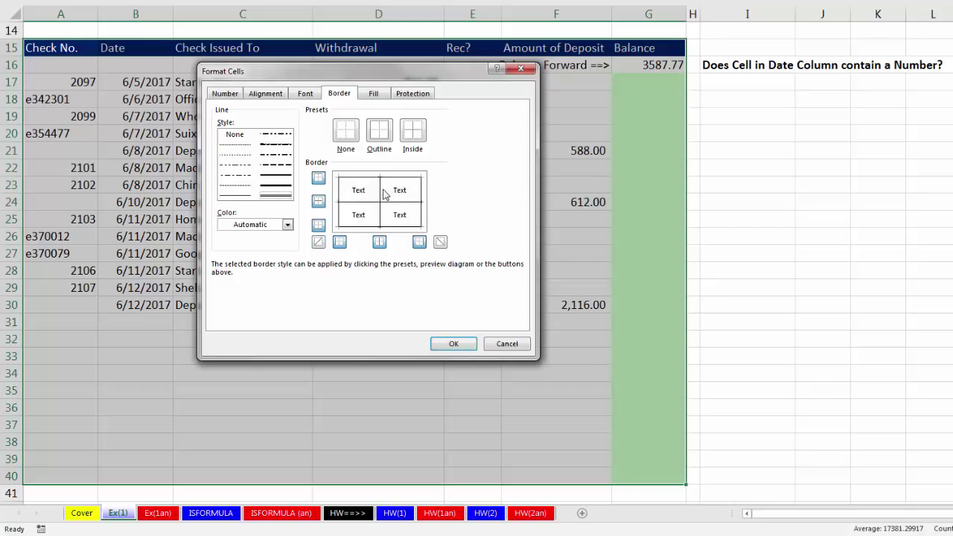
{"action": "left_click", "coordinate": [379, 194]}
{"action": "left_click", "coordinate": [473, 343]}
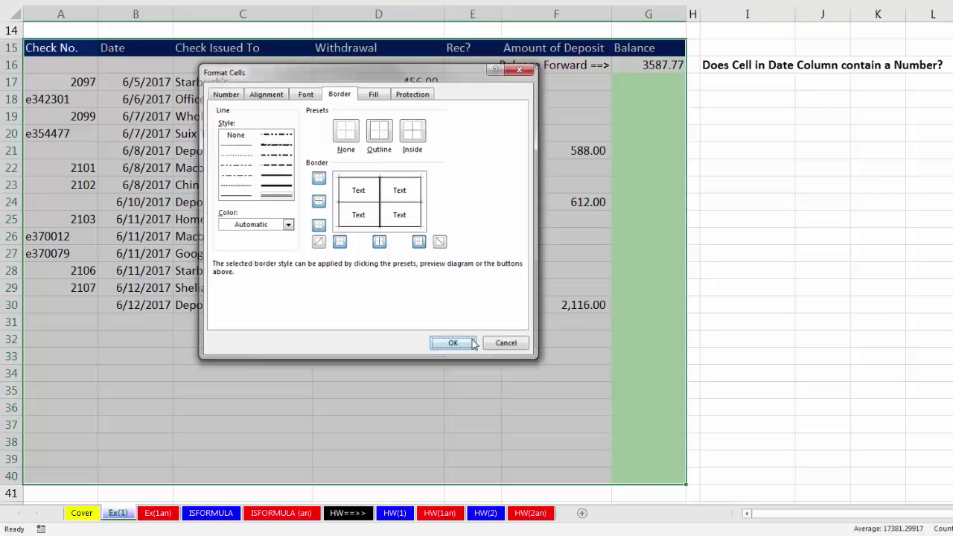
{"action": "left_click", "coordinate": [758, 207]}
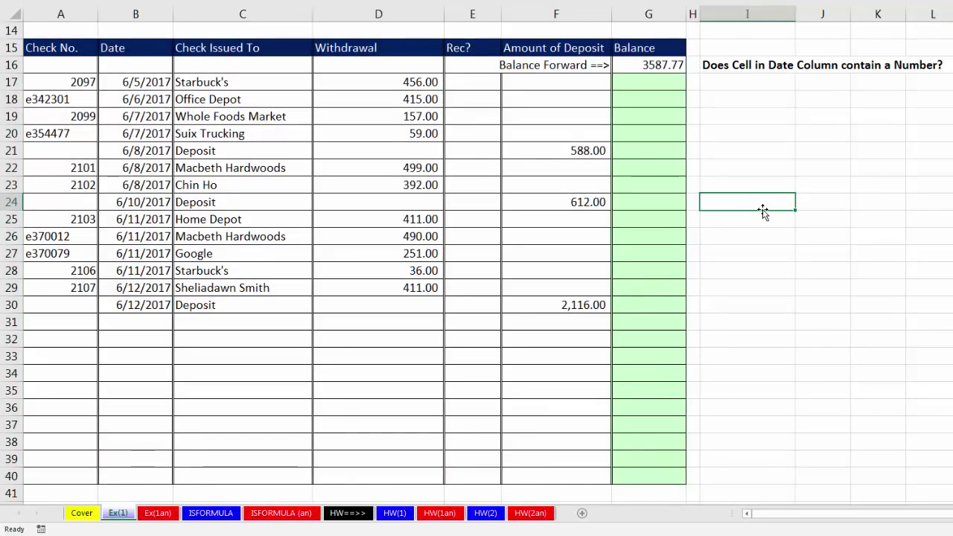
Add list data validation with the source X to the Rec? column cells E17:E40
{"action": "left_click", "coordinate": [457, 80]}
{"action": "left_click", "coordinate": [466, 97]}
{"action": "left_click", "coordinate": [473, 121]}
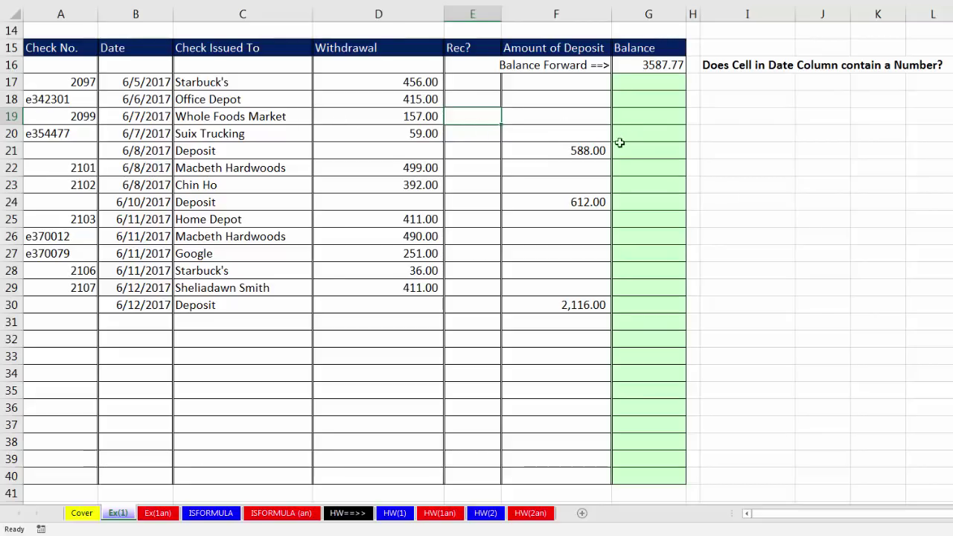
{"action": "left_click_drag", "start_coordinate": [463, 93], "coordinate": [482, 473]}
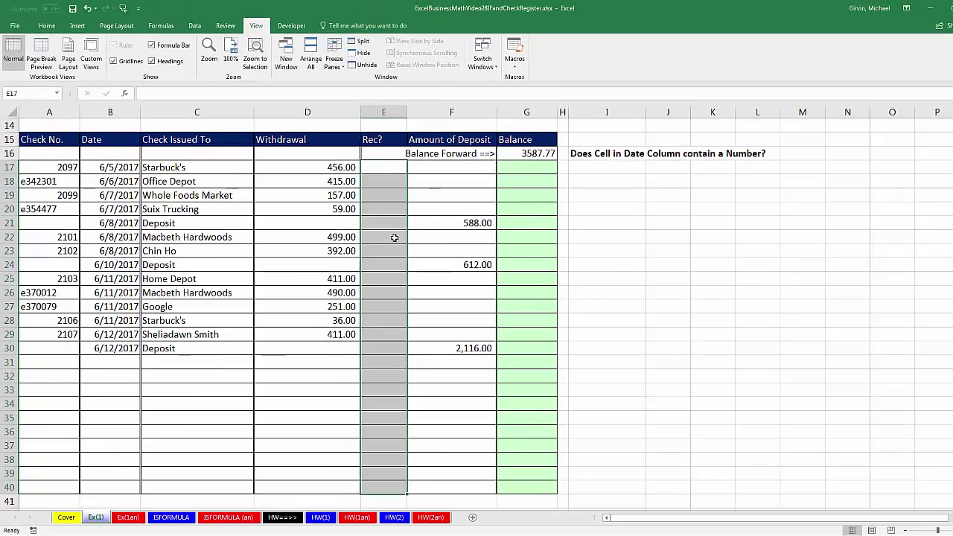
{"action": "left_click", "coordinate": [198, 26]}
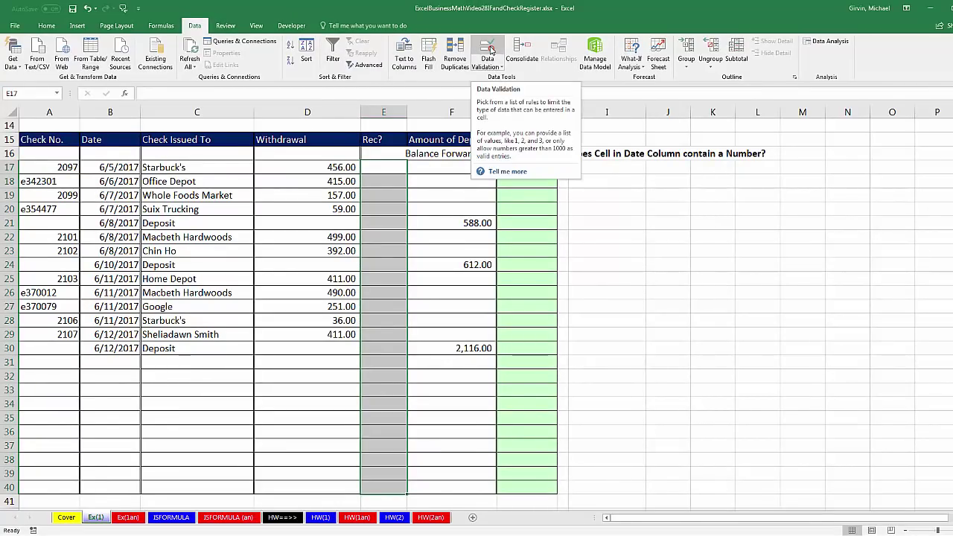
{"action": "left_click", "coordinate": [489, 49]}
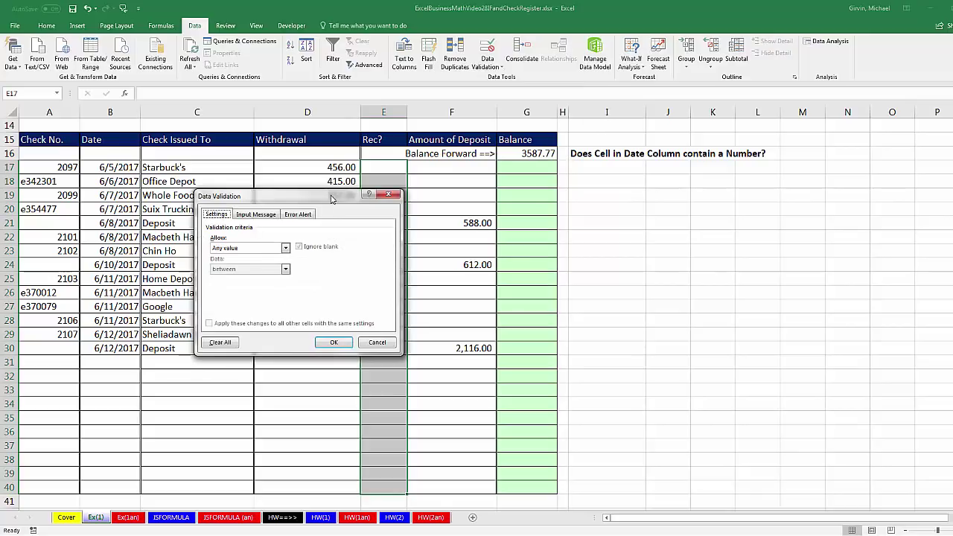
{"action": "left_click_drag", "start_coordinate": [406, 199], "coordinate": [580, 194]}
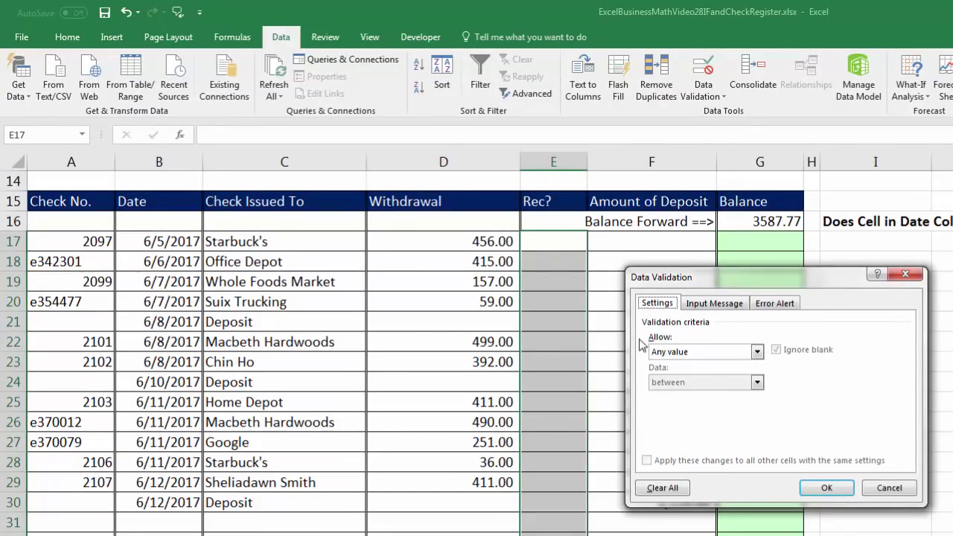
{"action": "left_click", "coordinate": [757, 351]}
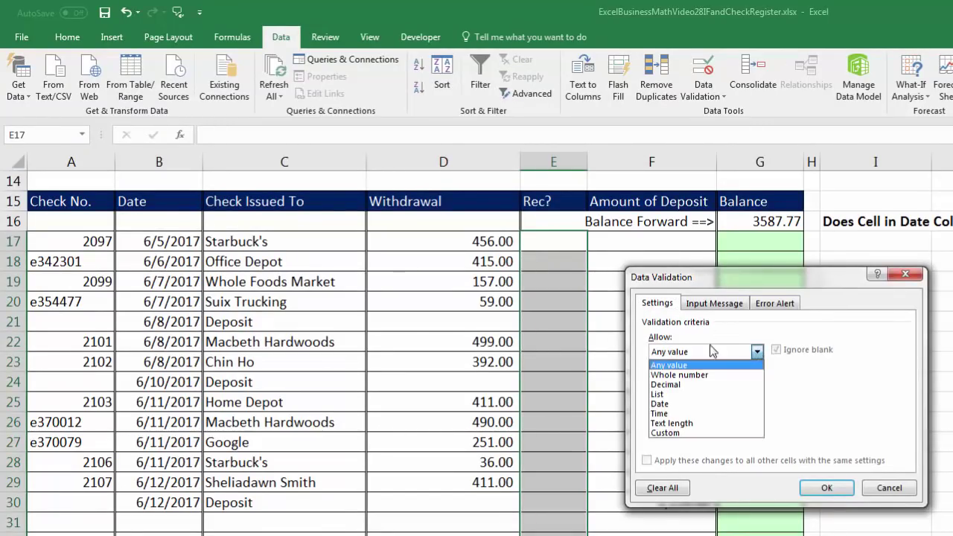
{"action": "left_click", "coordinate": [667, 396]}
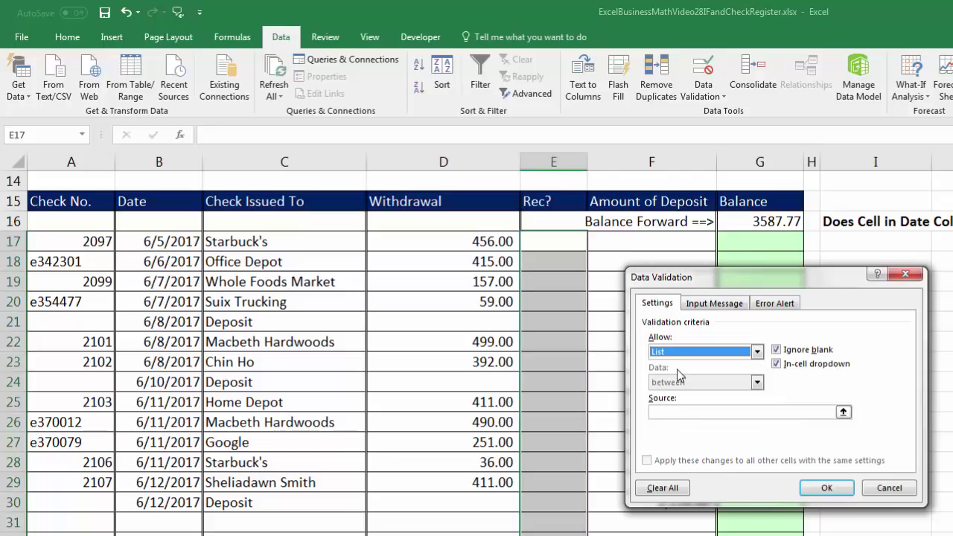
{"action": "left_click", "coordinate": [679, 415]}
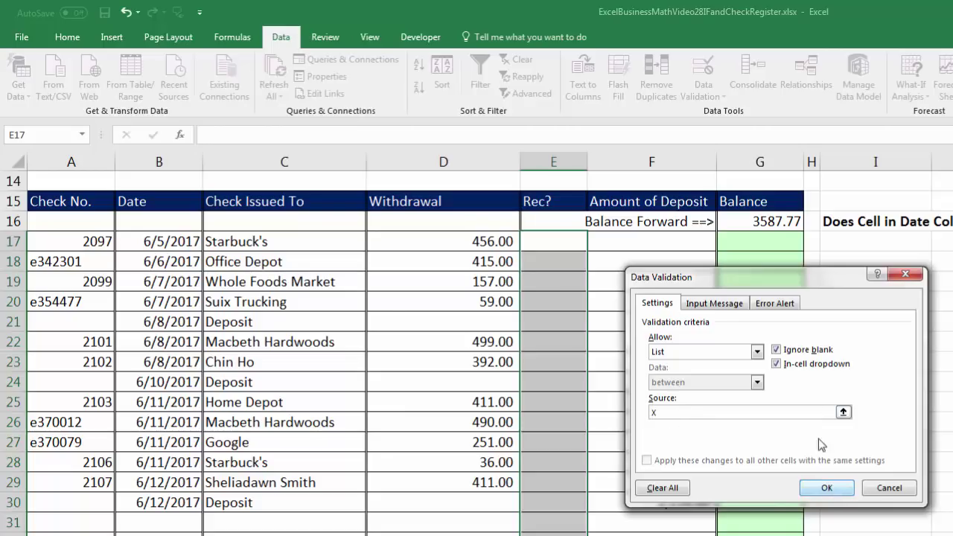
{"action": "left_click", "coordinate": [816, 499]}
Mark the first check entry as reconciled by choosing X from the validation list in E17
{"action": "left_click", "coordinate": [593, 244]}
{"action": "left_click", "coordinate": [547, 261]}
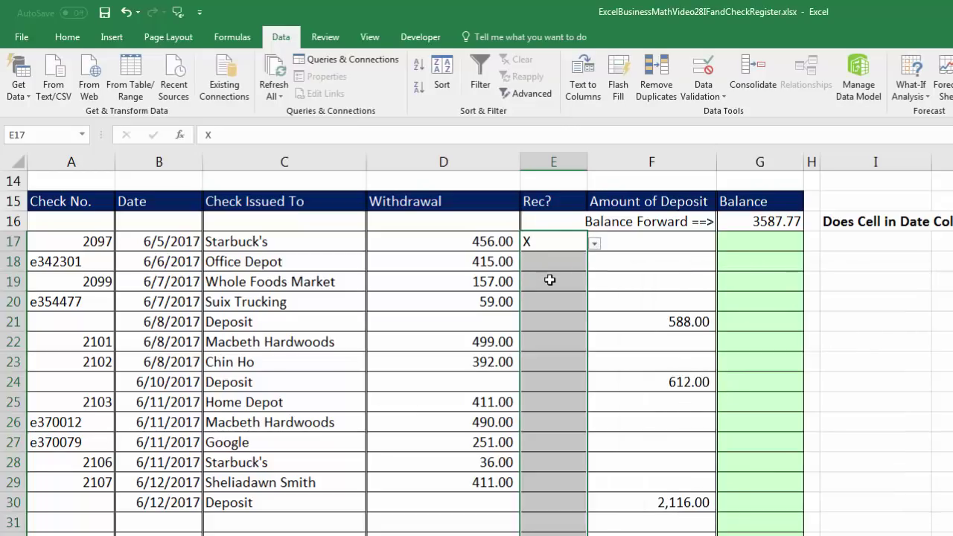
Test the validation in E19 with the entry "sadasdasd", cancel it, and choose X from the cell's list instead
{"action": "left_click", "coordinate": [564, 281]}
{"action": "left_click", "coordinate": [595, 284]}
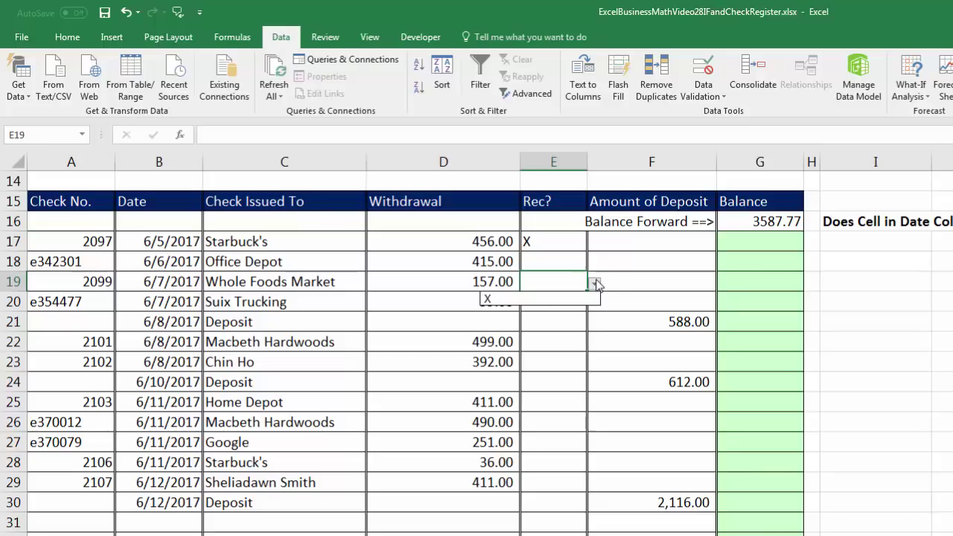
{"action": "left_click", "coordinate": [548, 279]}
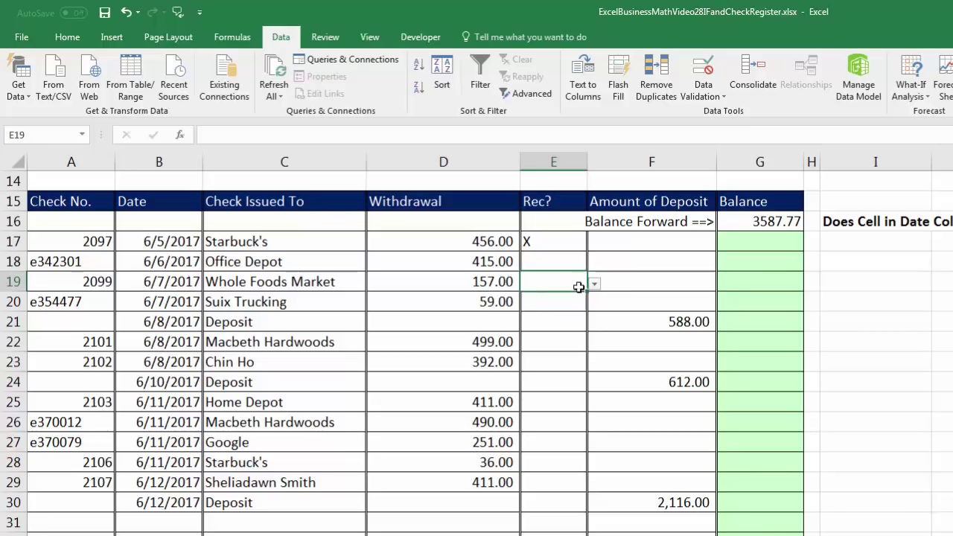
{"action": "type", "text": "sadasdasd"}
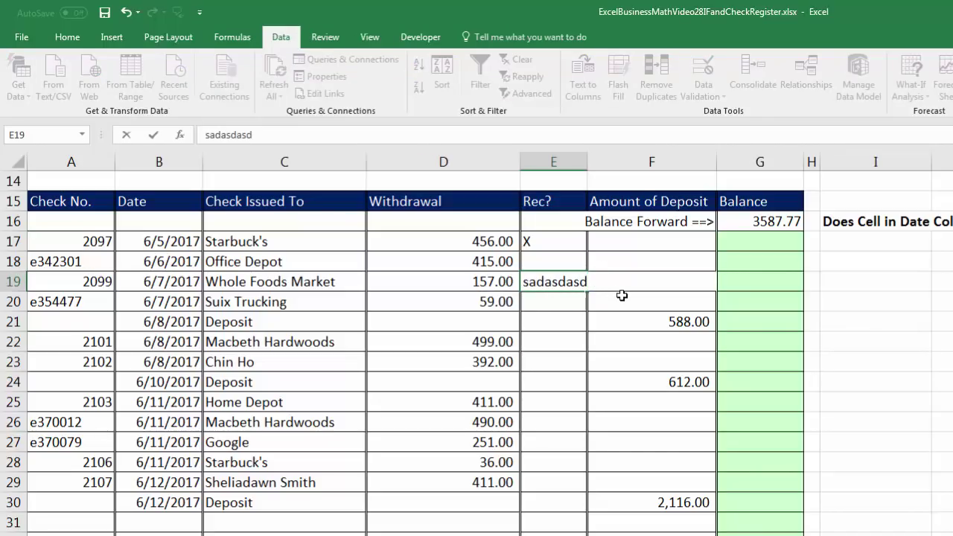
{"action": "key", "text": "Return"}
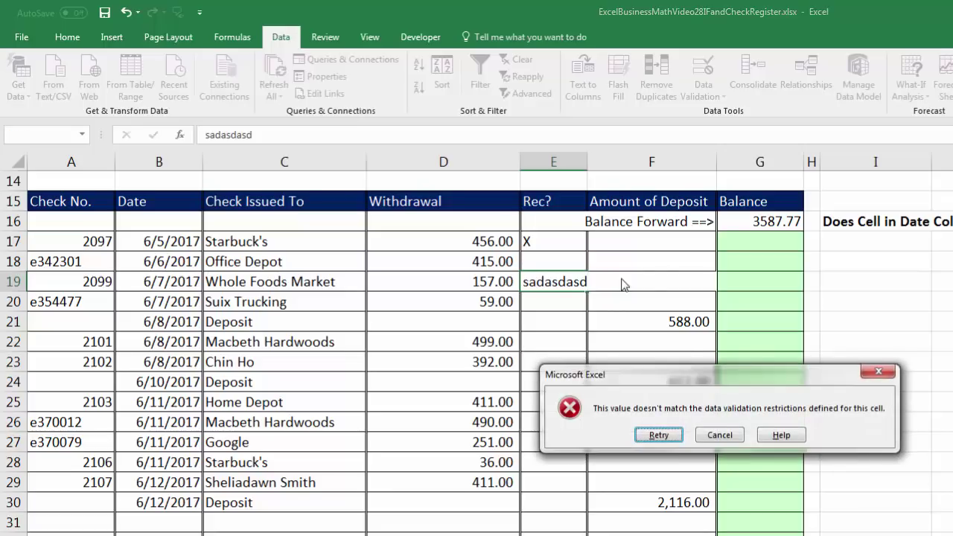
{"action": "left_click_drag", "start_coordinate": [616, 356], "coordinate": [551, 341]}
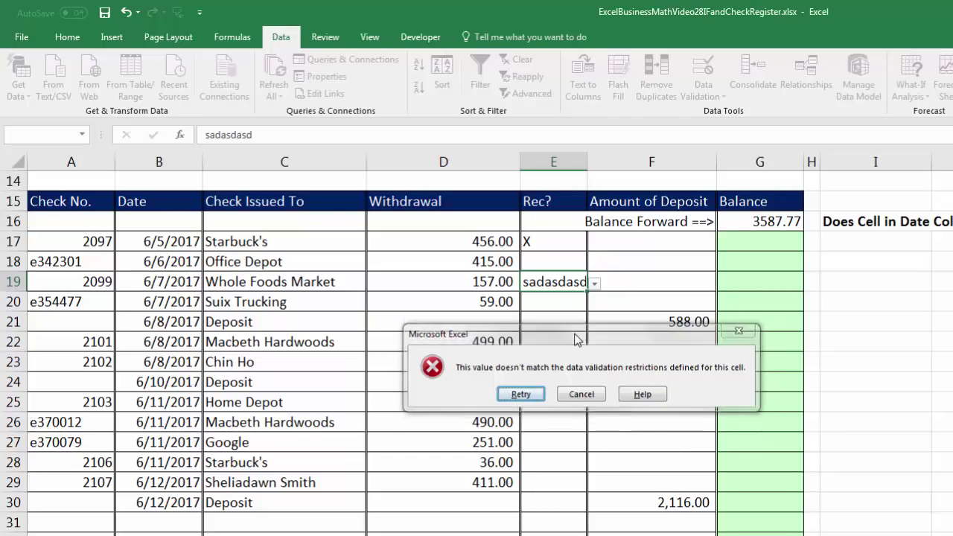
{"action": "key", "text": "Escape"}
{"action": "left_click", "coordinate": [595, 287]}
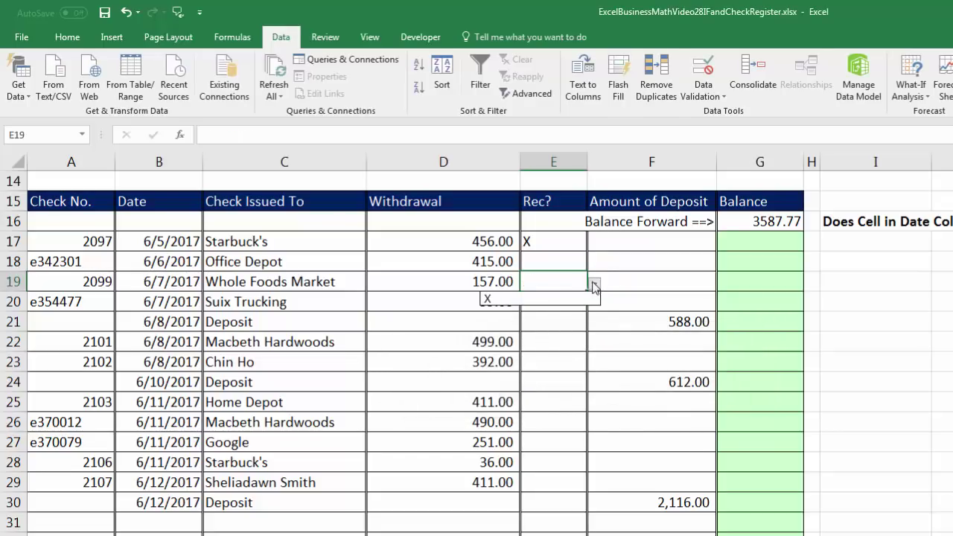
{"action": "left_click", "coordinate": [549, 296]}
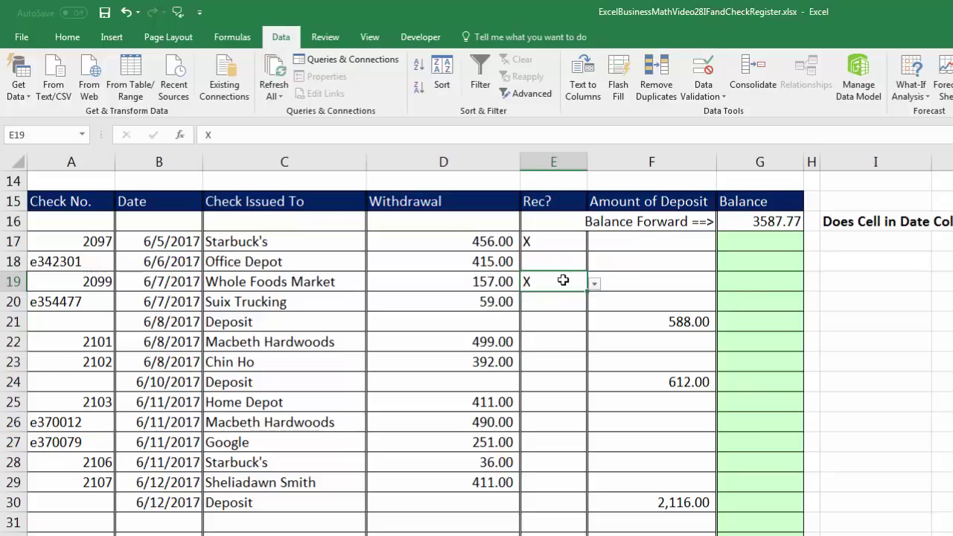
Start a new conditional formatting rule for A17:G40 that uses a formula to determine which cells to format
{"action": "left_click_drag", "start_coordinate": [63, 240], "coordinate": [751, 236]}
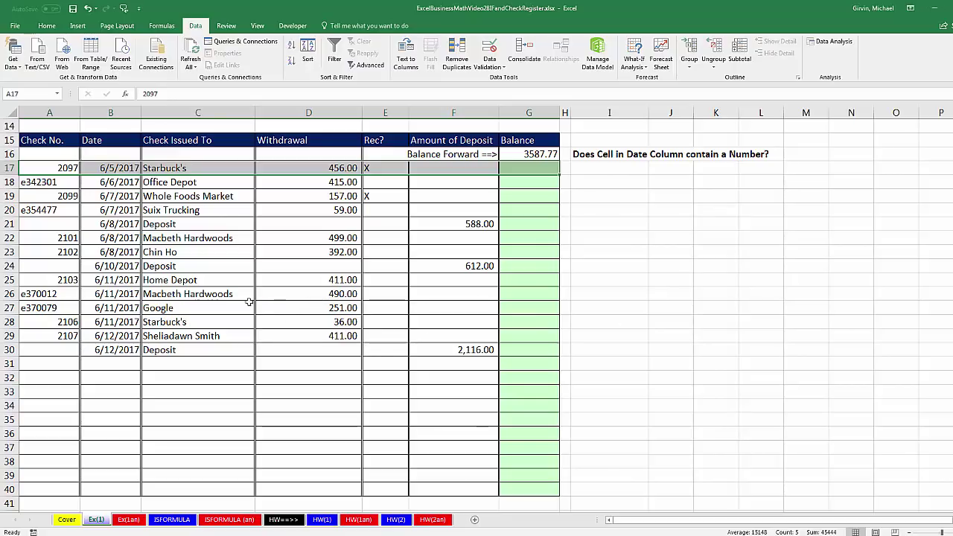
{"action": "left_click", "coordinate": [33, 168]}
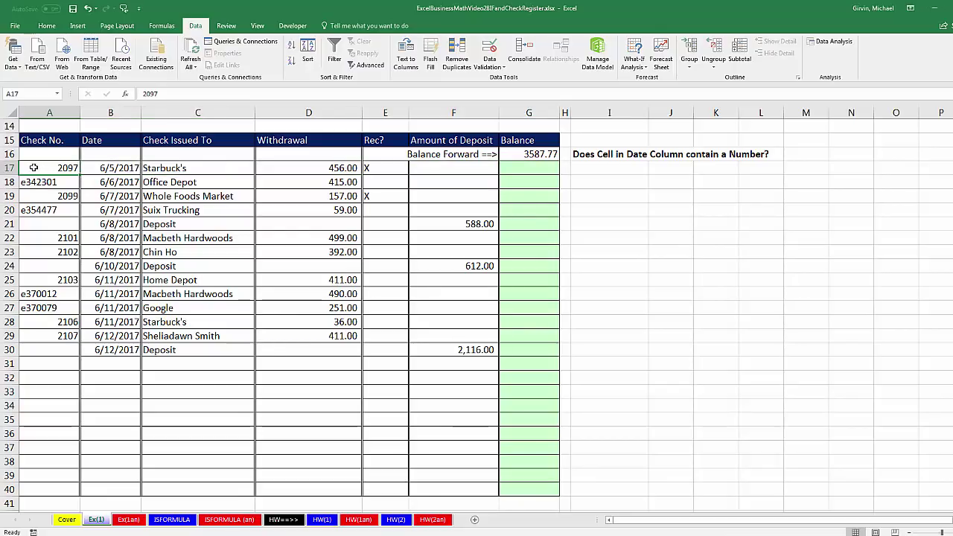
{"action": "left_click_drag", "start_coordinate": [36, 168], "coordinate": [515, 488]}
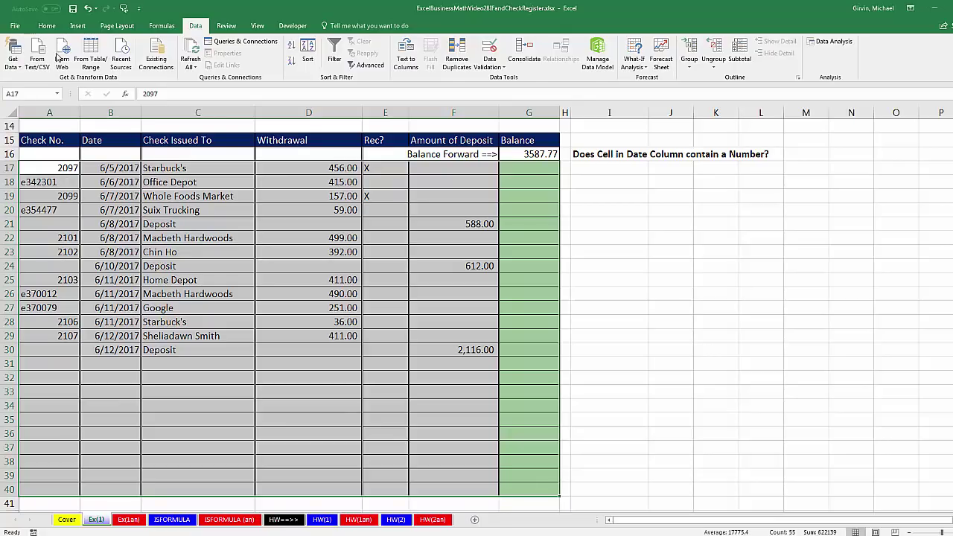
{"action": "left_click", "coordinate": [46, 26]}
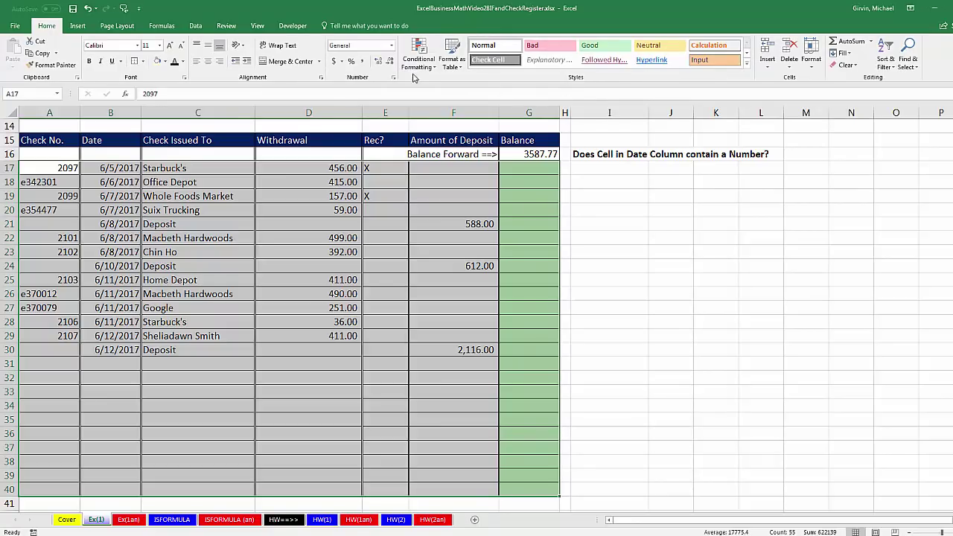
{"action": "left_click", "coordinate": [434, 67]}
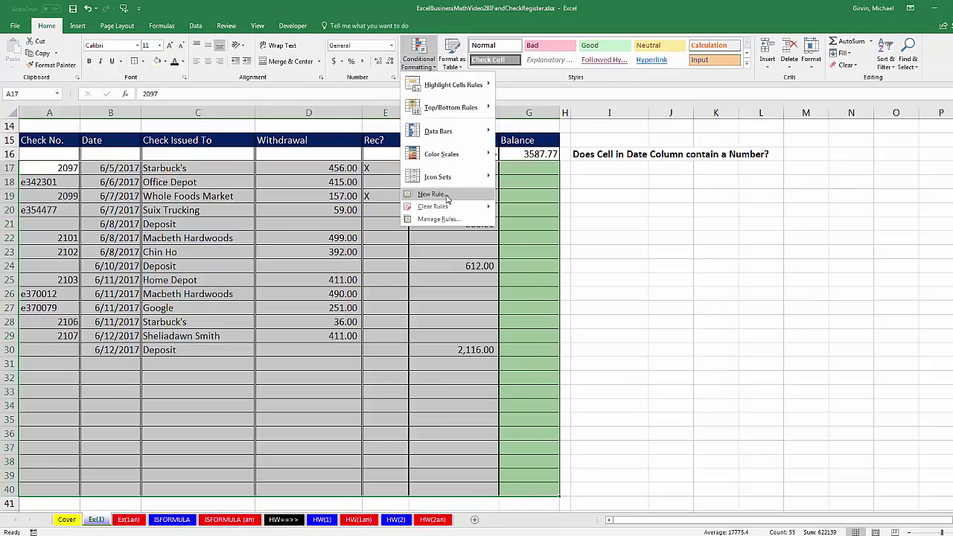
{"action": "left_click", "coordinate": [431, 194]}
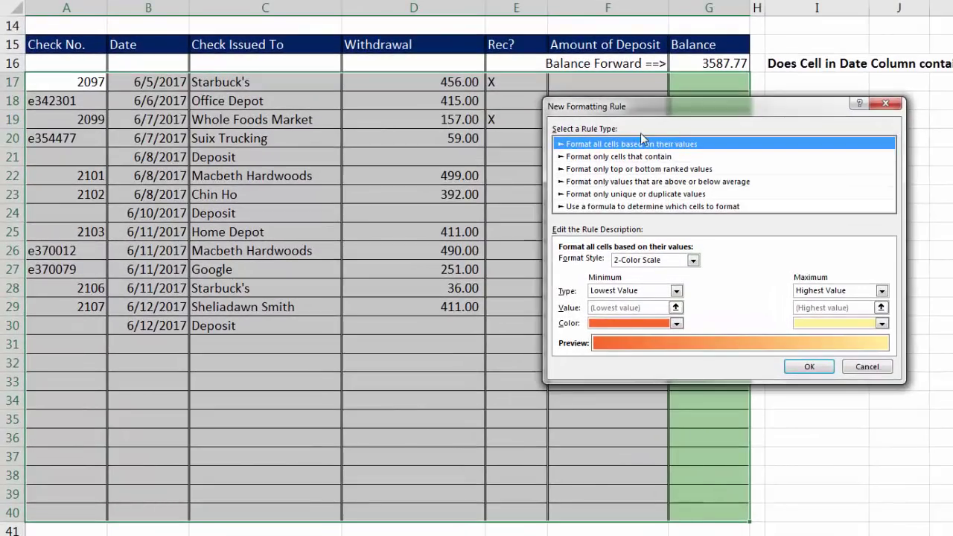
{"action": "left_click", "coordinate": [573, 209]}
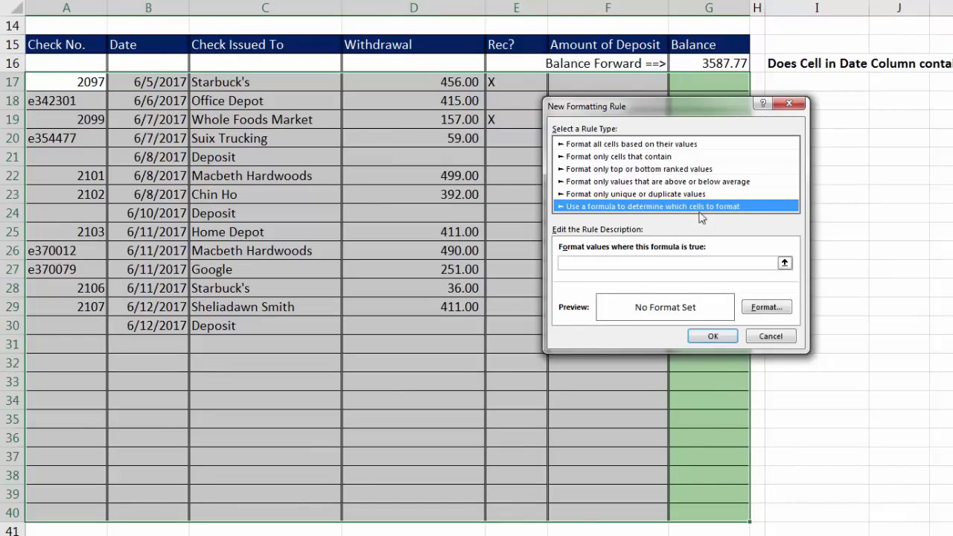
Enter =$E17="X" as the rule's formula, locking only the column reference
{"action": "left_click", "coordinate": [586, 265]}
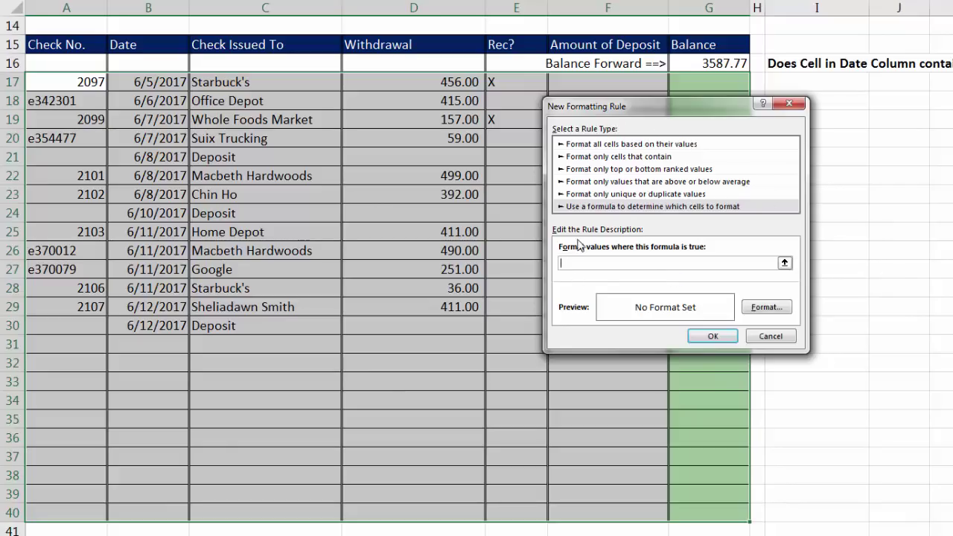
{"action": "left_click_drag", "start_coordinate": [616, 113], "coordinate": [508, 147]}
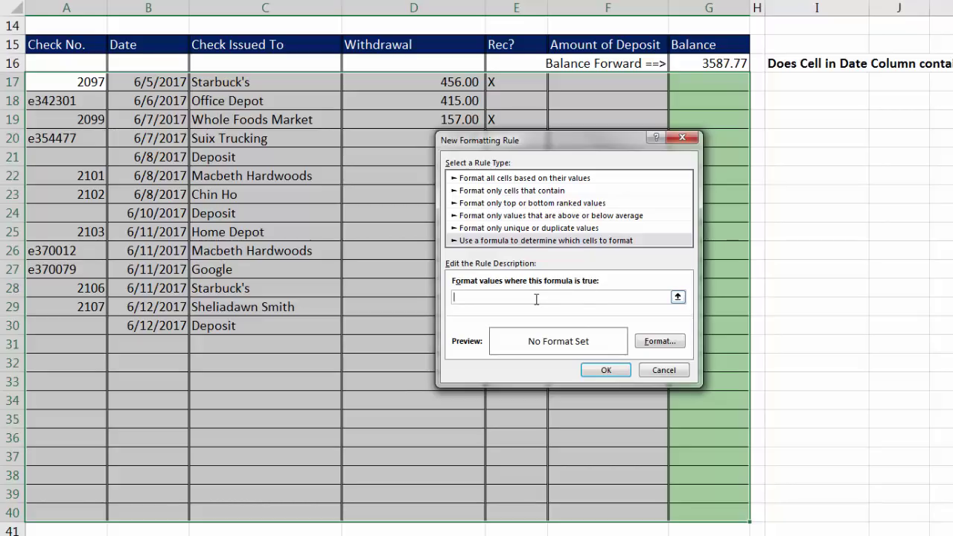
{"action": "left_click", "coordinate": [509, 83]}
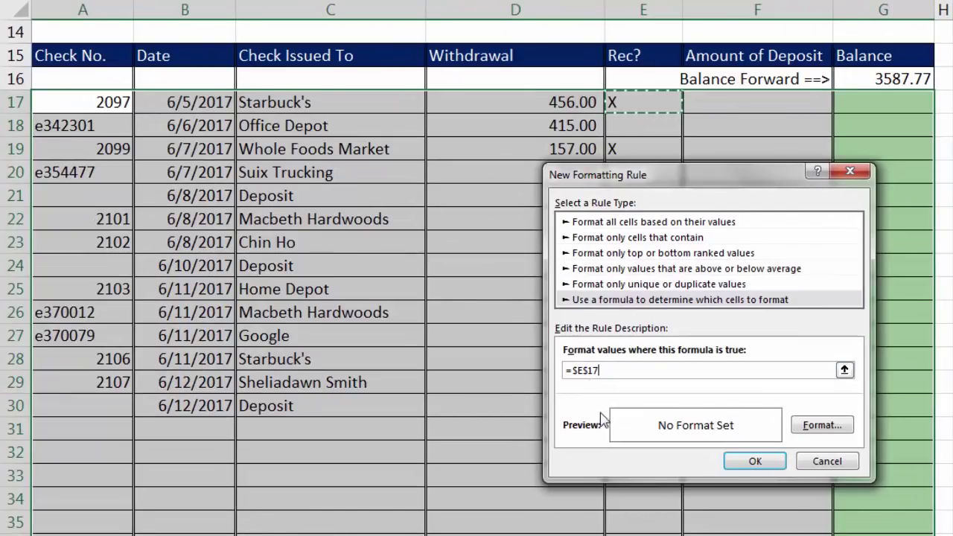
{"action": "key", "text": "F4"}
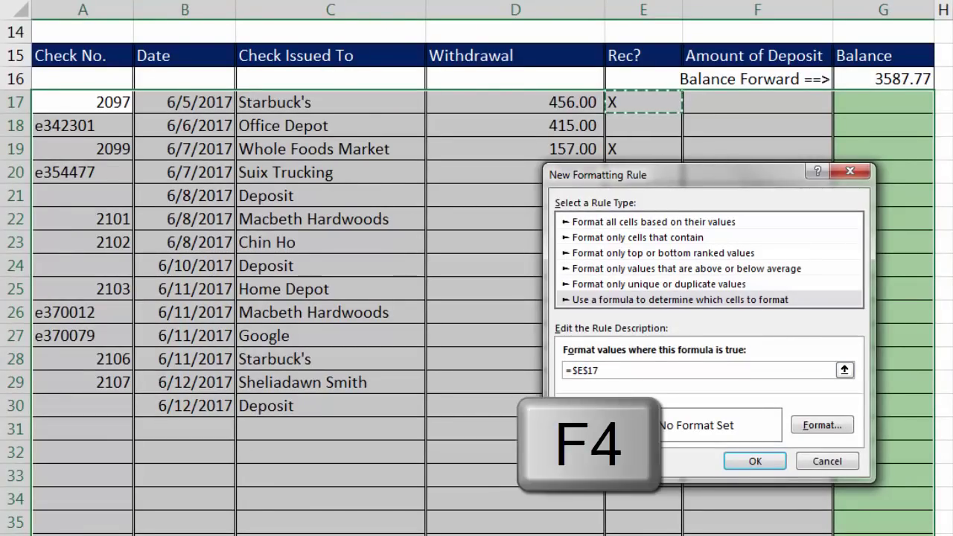
{"action": "key", "text": "F4"}
{"action": "key", "text": "F4"}
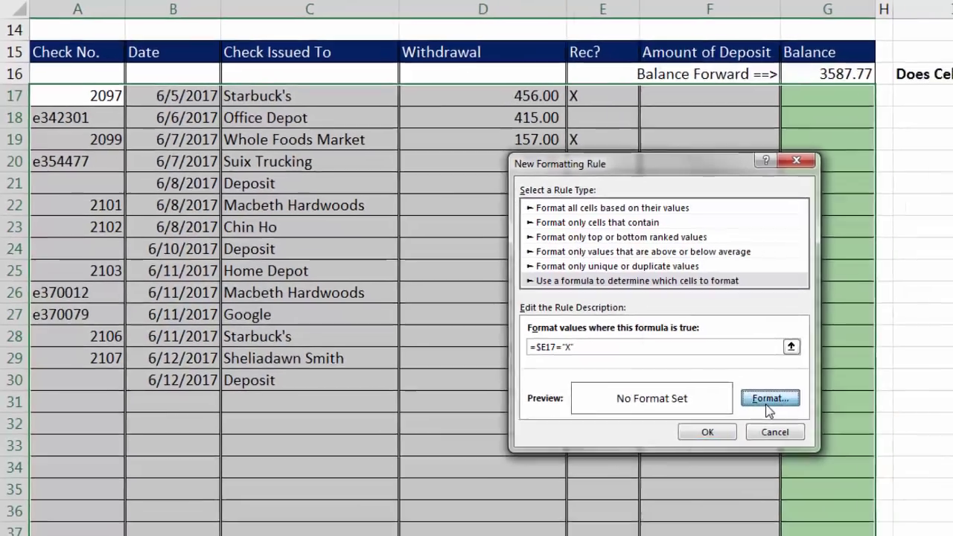
Set a yellow fill as the rule's format and apply the rule to the selected register rows
{"action": "left_click", "coordinate": [818, 433]}
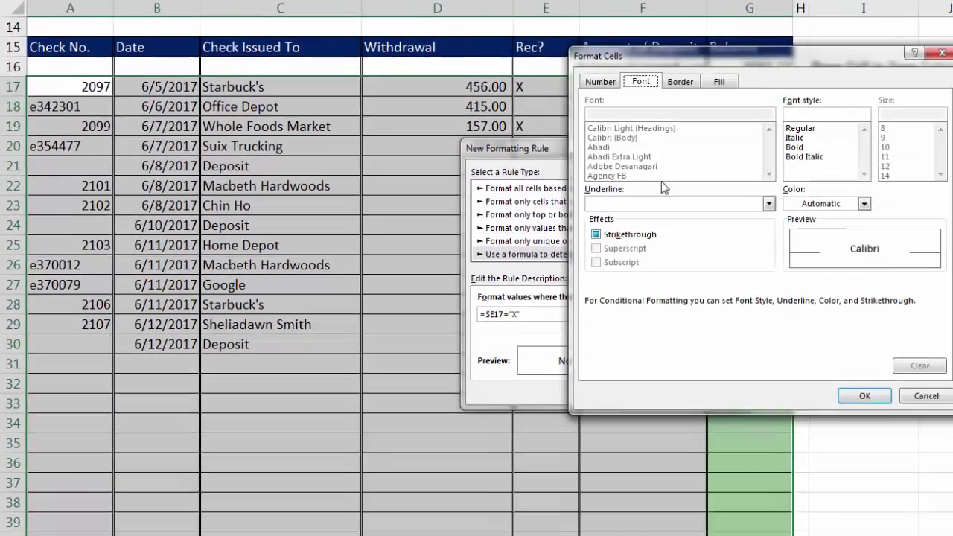
{"action": "left_click", "coordinate": [846, 96]}
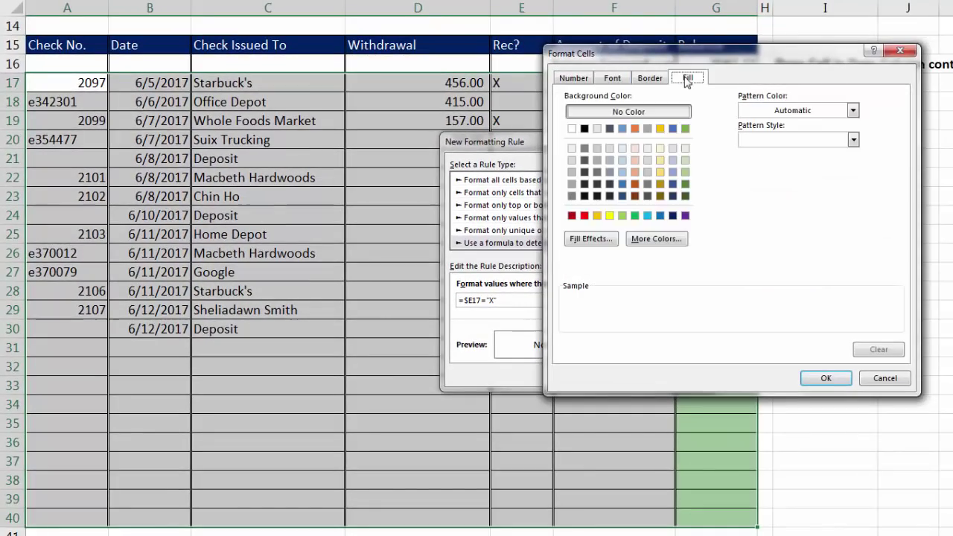
{"action": "left_click", "coordinate": [610, 215]}
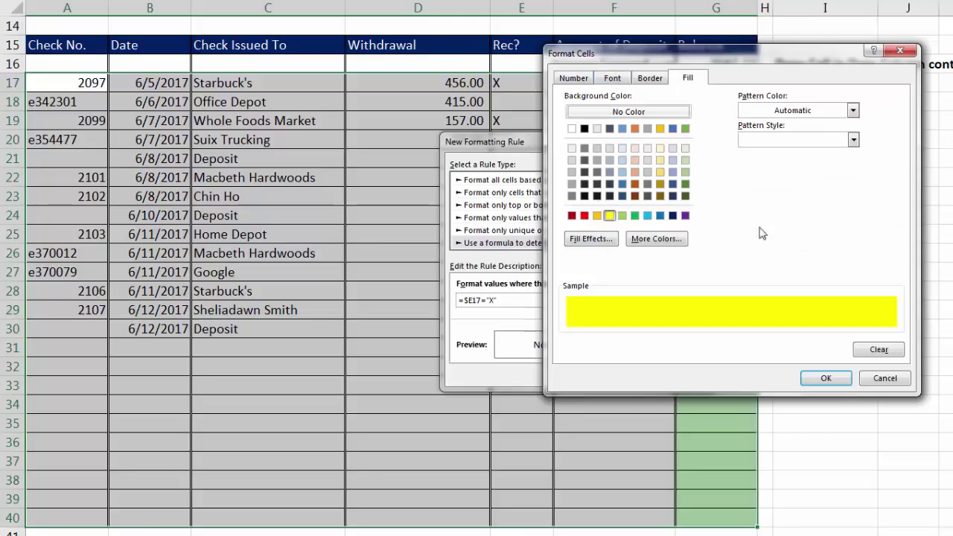
{"action": "left_click", "coordinate": [824, 378]}
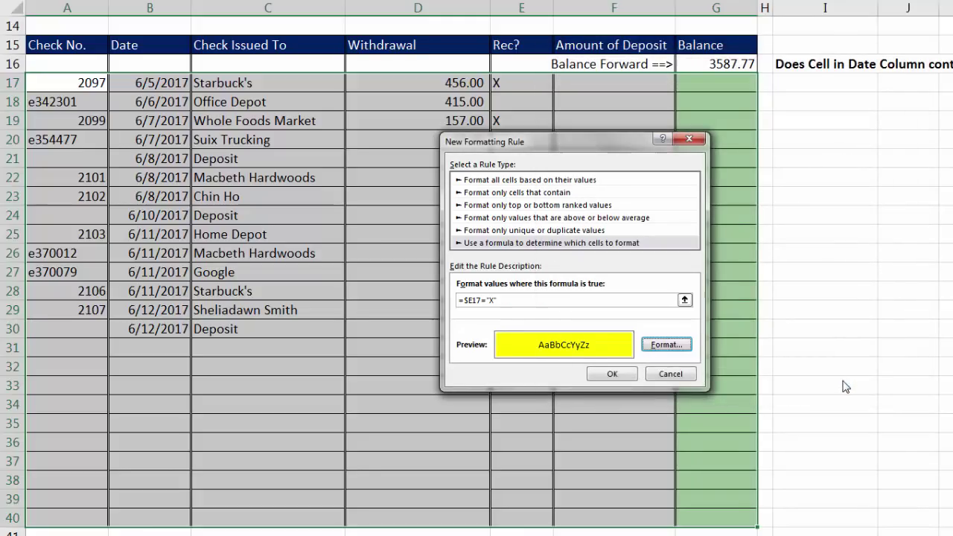
{"action": "left_click", "coordinate": [614, 377]}
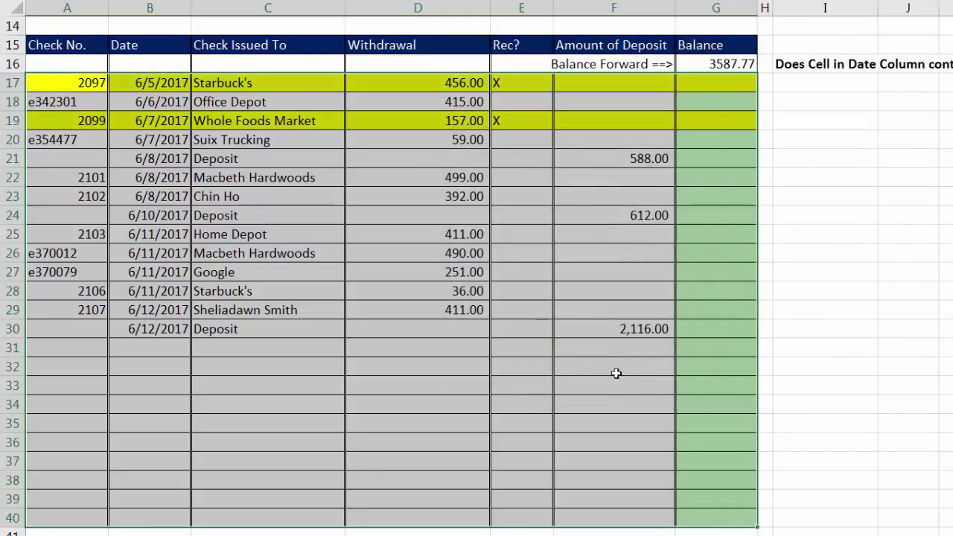
Test the row highlighting by choosing X in E18, and clear the marks from E17:E19
{"action": "left_click", "coordinate": [528, 97]}
{"action": "left_click", "coordinate": [559, 103]}
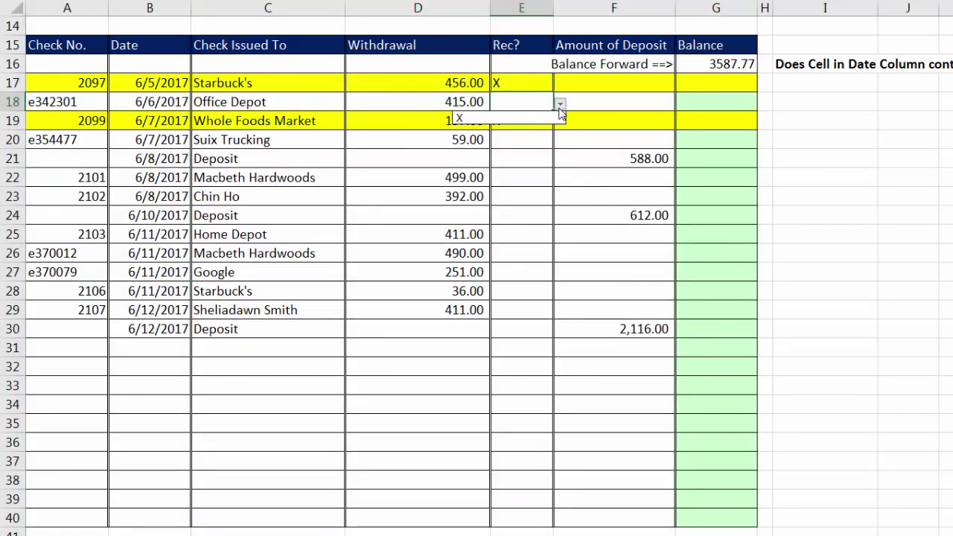
{"action": "left_click", "coordinate": [548, 112]}
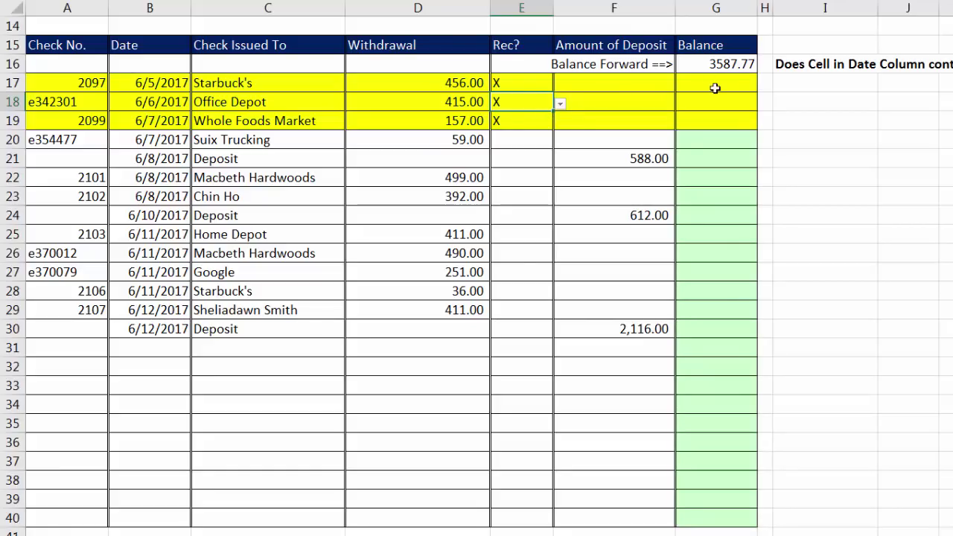
{"action": "left_click_drag", "start_coordinate": [516, 85], "coordinate": [518, 123]}
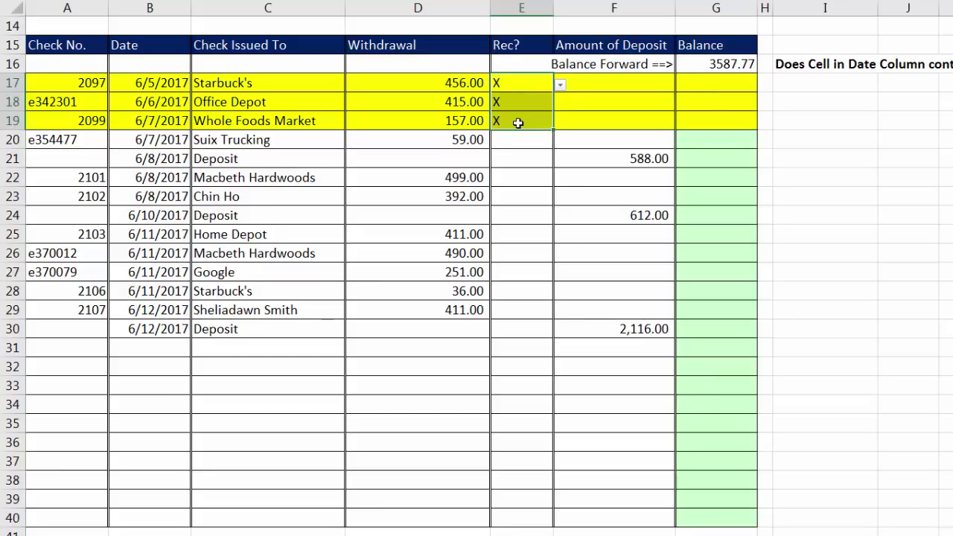
{"action": "key", "text": "Delete"}
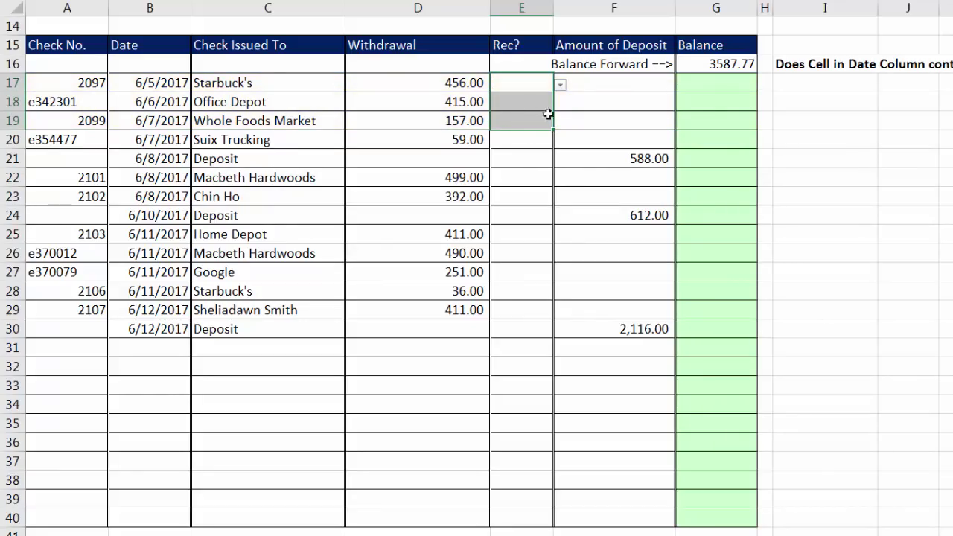
{"action": "left_click", "coordinate": [700, 83]}
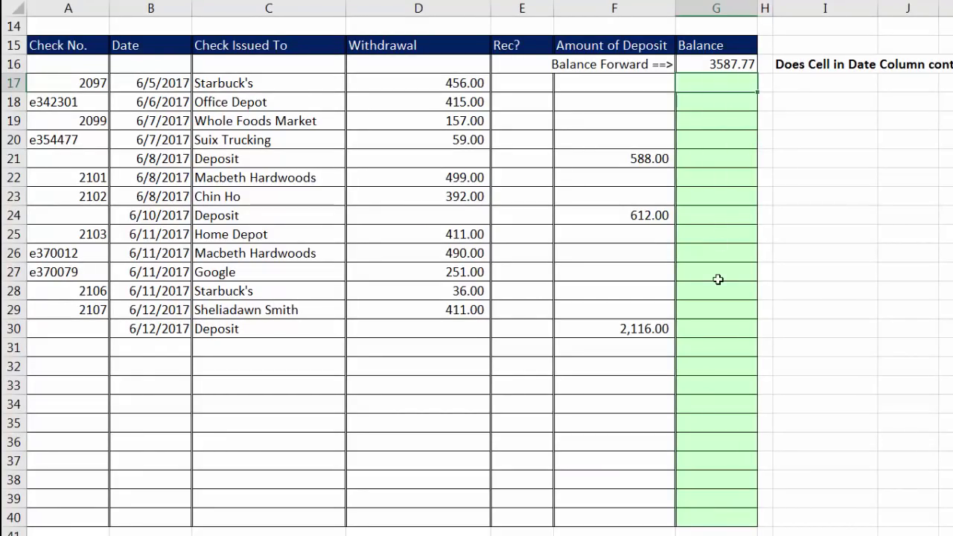
{"action": "left_click", "coordinate": [474, 140]}
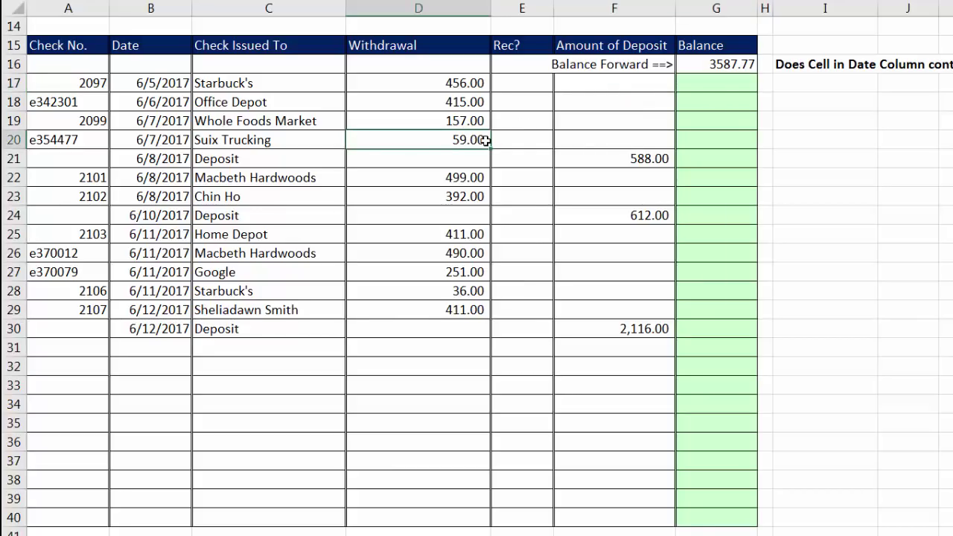
{"action": "left_click", "coordinate": [624, 158]}
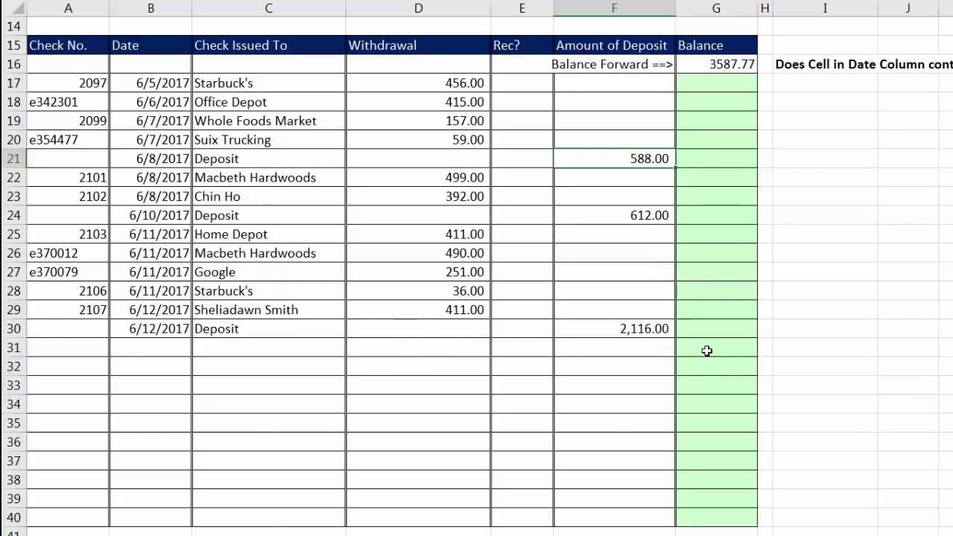
Enter =G16-D17 in balance cell G17 and copy the formula down through G21
{"action": "left_click", "coordinate": [714, 88]}
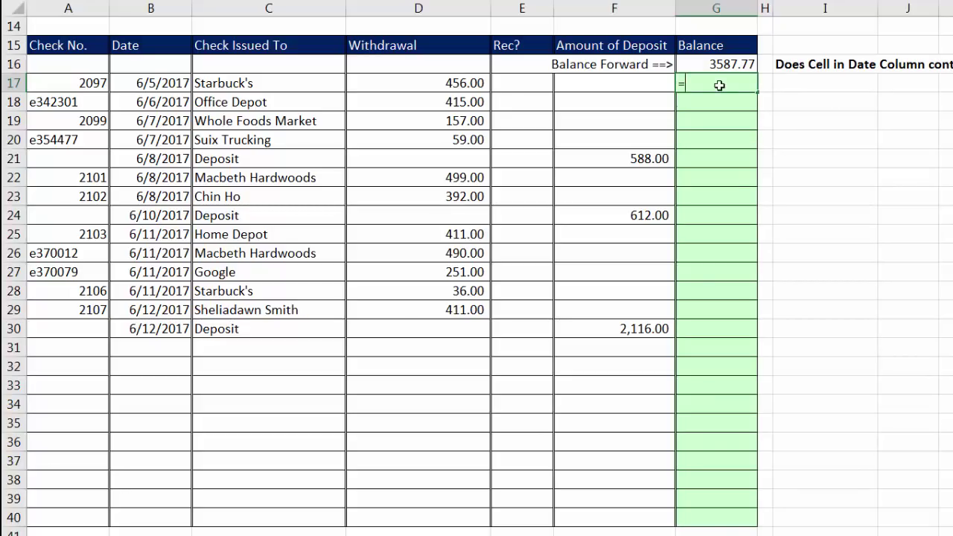
{"action": "left_click", "coordinate": [740, 65]}
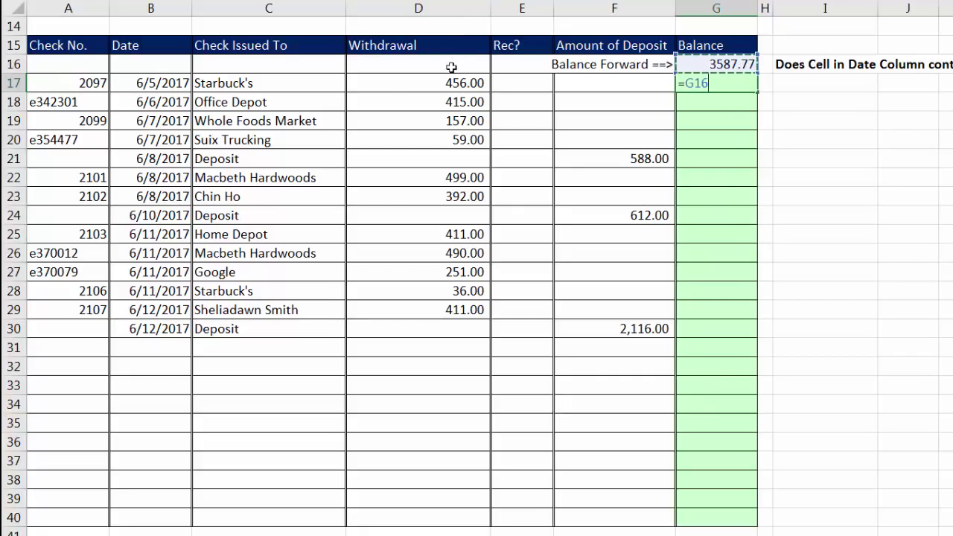
{"action": "type", "text": "-"}
{"action": "left_click", "coordinate": [422, 86]}
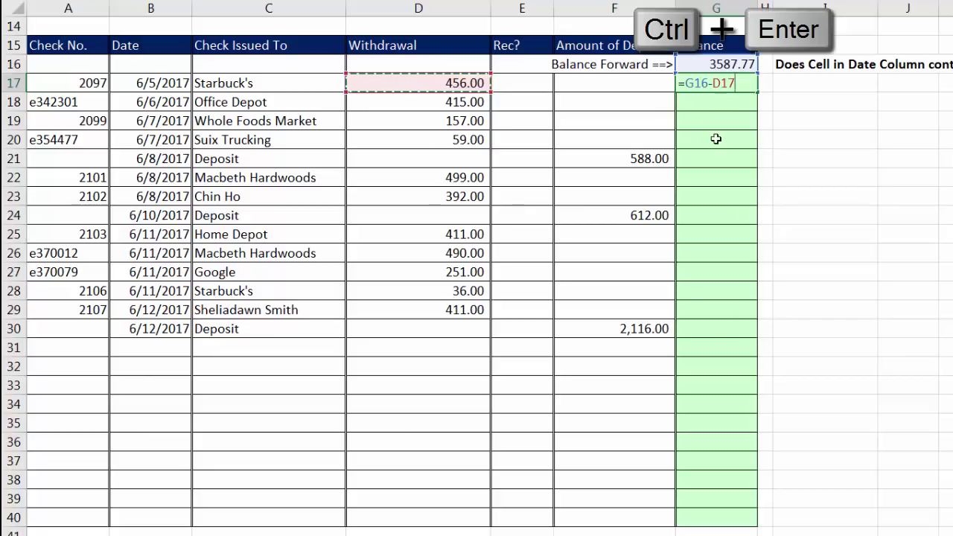
{"action": "key", "text": "ctrl+Return"}
{"action": "left_click_drag", "start_coordinate": [758, 92], "coordinate": [756, 165]}
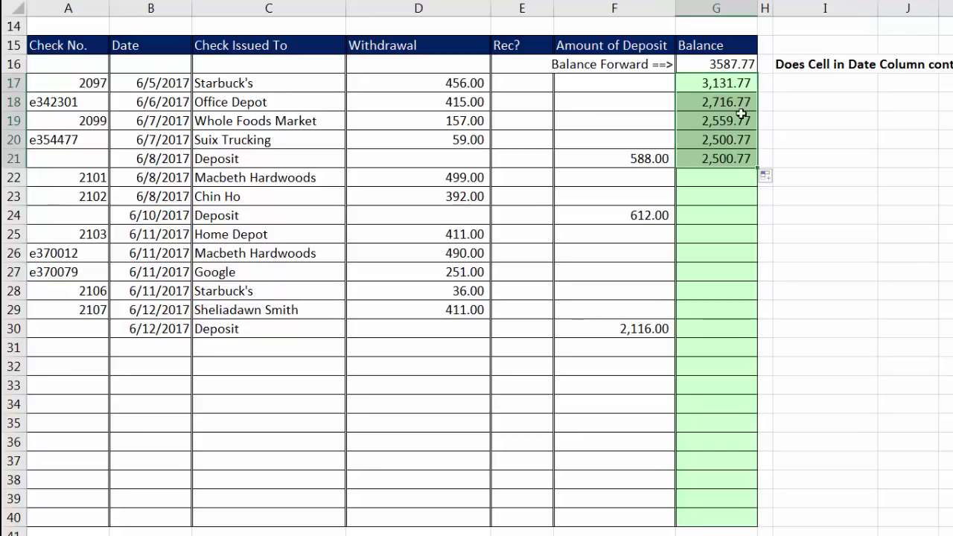
Check the copied formula in the first deposit row's balance cell G21 and replace it with =G20+F21
{"action": "left_click", "coordinate": [725, 156]}
{"action": "key", "text": "F2"}
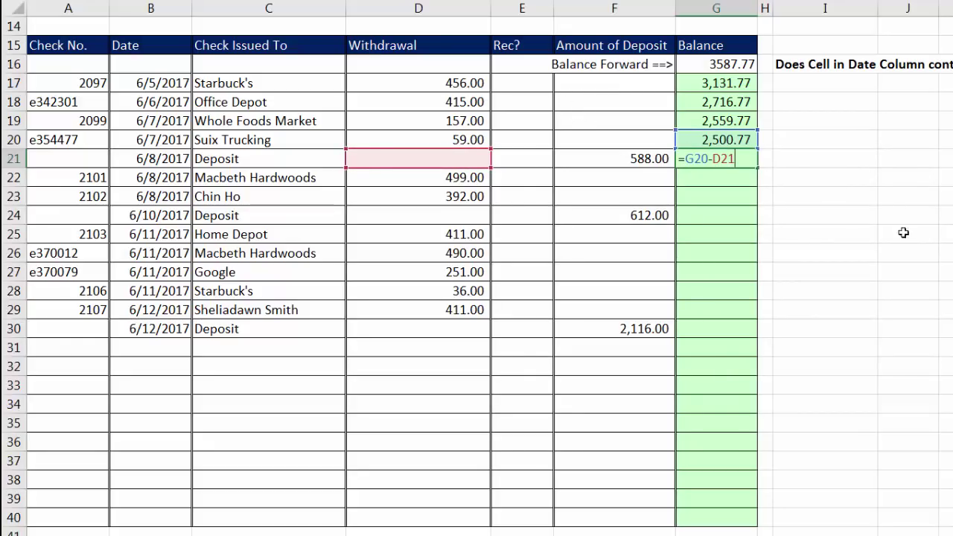
{"action": "key", "text": "ctrl+Return"}
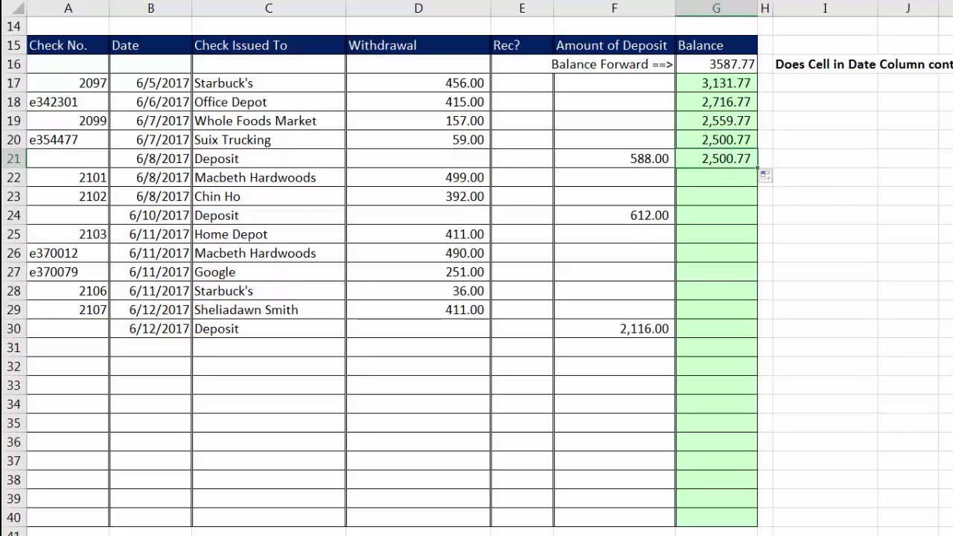
{"action": "type", "text": "="}
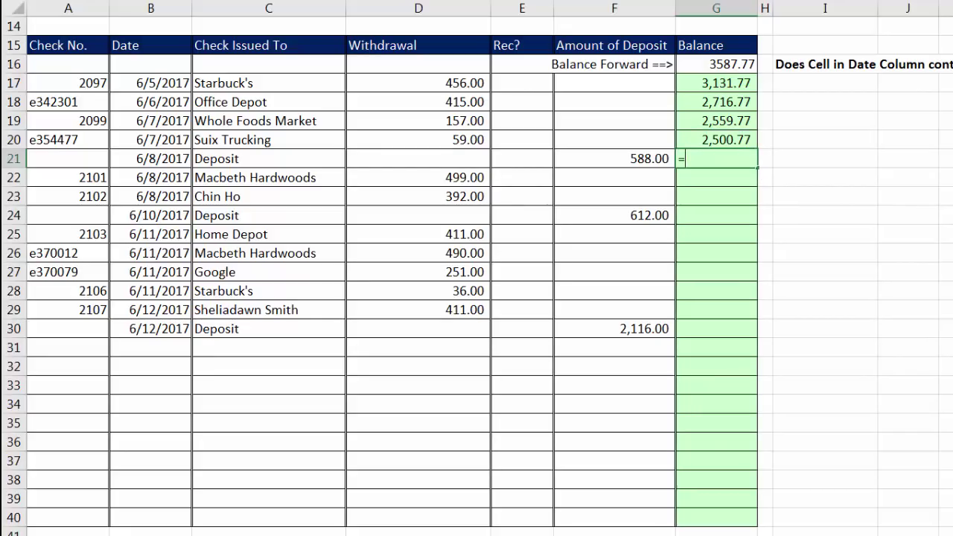
{"action": "left_click", "coordinate": [711, 134]}
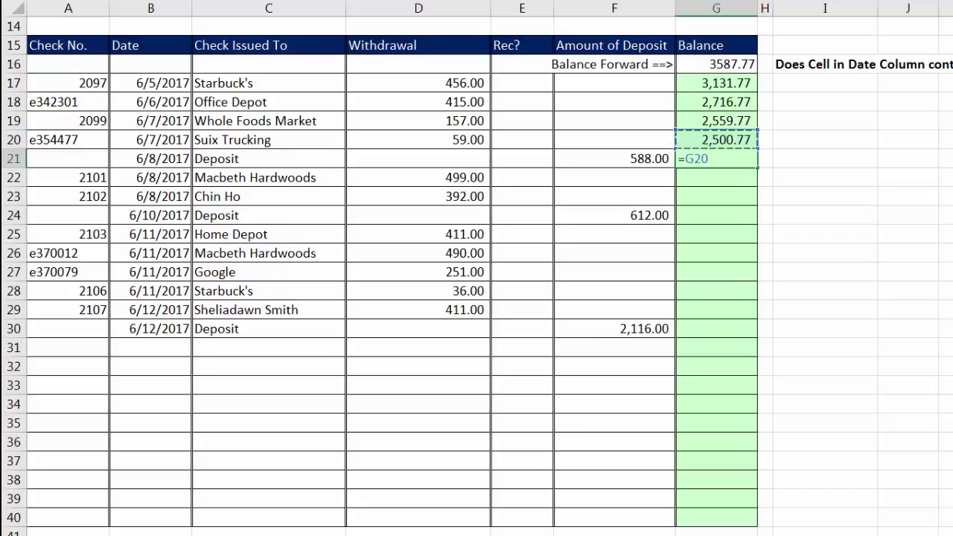
{"action": "type", "text": "+"}
{"action": "left_click", "coordinate": [659, 160]}
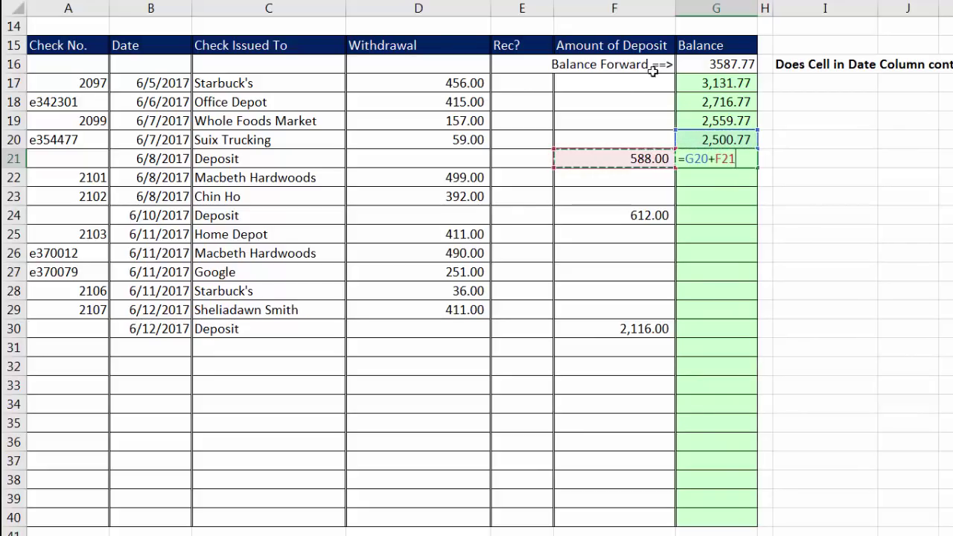
{"action": "key", "text": "ctrl+Return"}
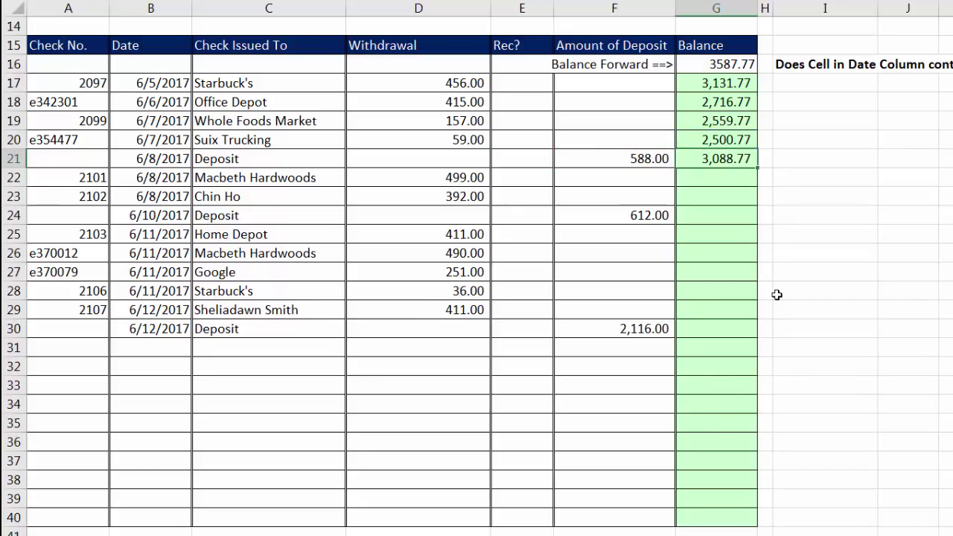
Copy the deposit formula from G21 into withdrawal row cell G22 and check its references
{"action": "left_click_drag", "start_coordinate": [760, 181], "coordinate": [759, 187]}
{"action": "double_click", "coordinate": [743, 180]}
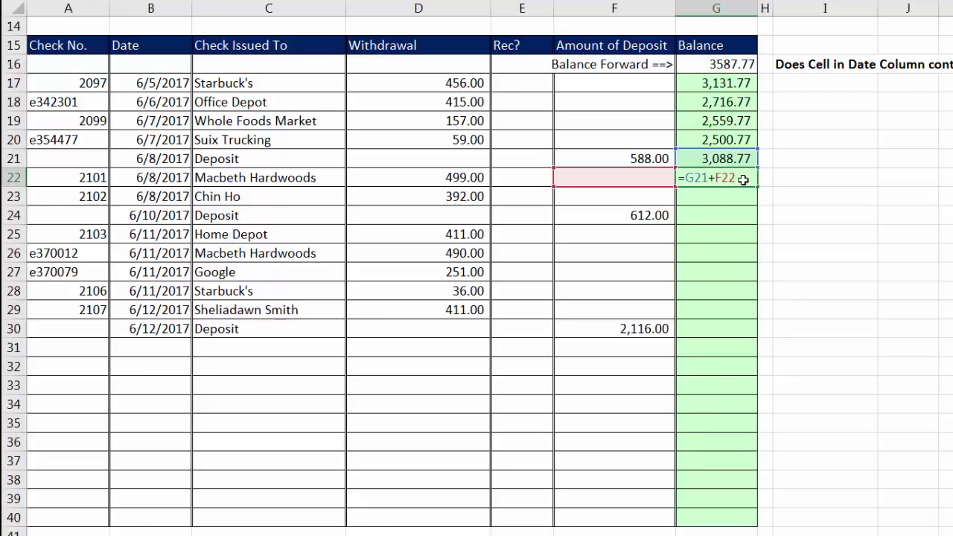
{"action": "key", "text": "Escape"}
Clear the trial balance formulas from G17:G22
{"action": "left_click", "coordinate": [733, 89]}
{"action": "key", "text": "ctrl+shift+Down"}
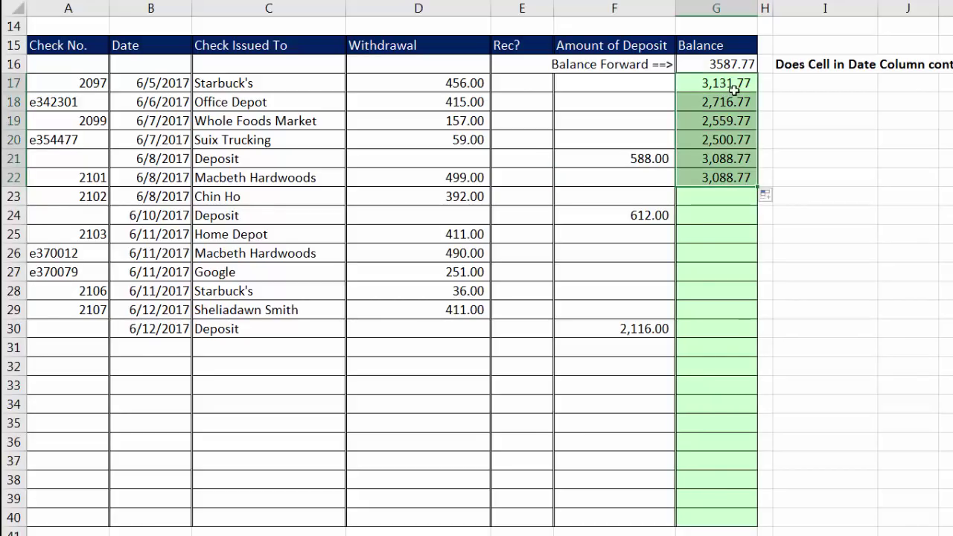
{"action": "key", "text": "Delete"}
{"action": "left_click", "coordinate": [738, 87]}
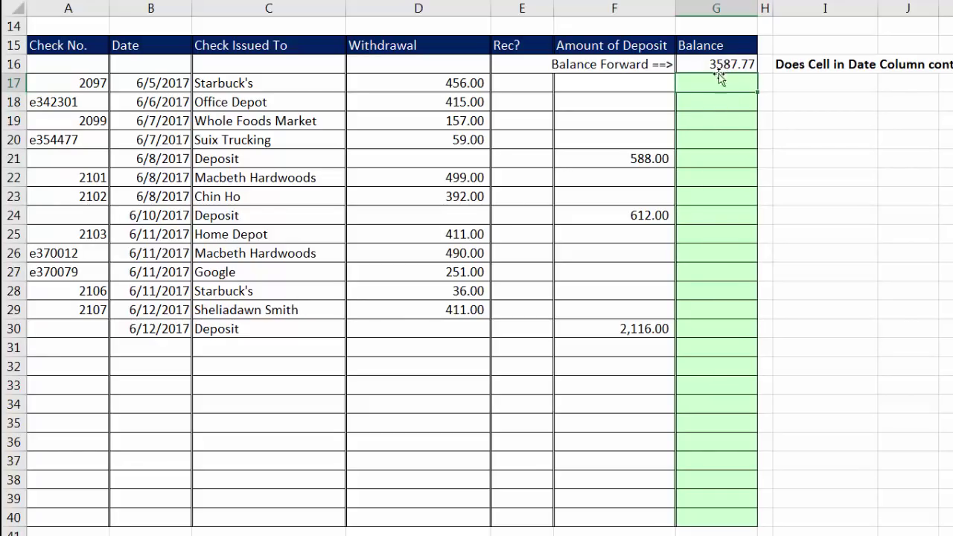
{"action": "left_click", "coordinate": [456, 83]}
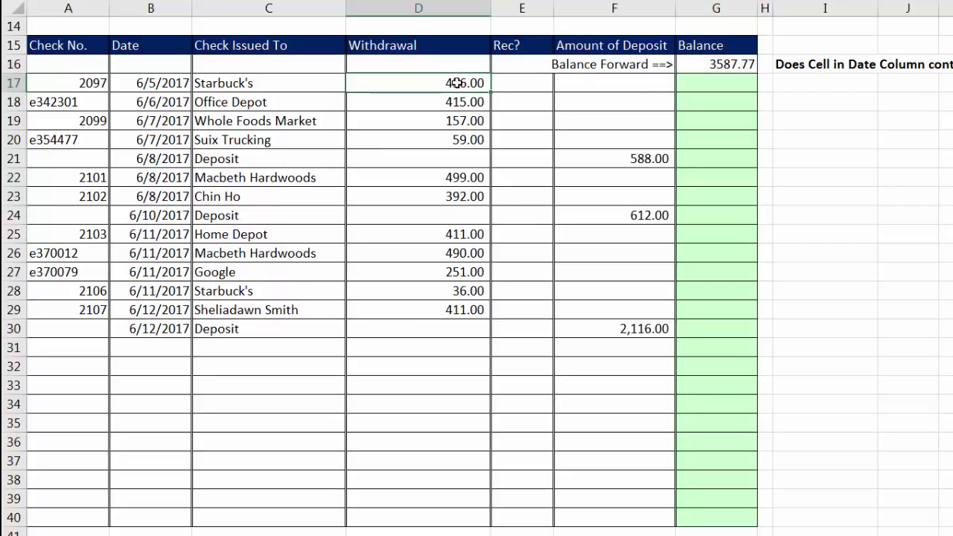
{"action": "left_click", "coordinate": [590, 84]}
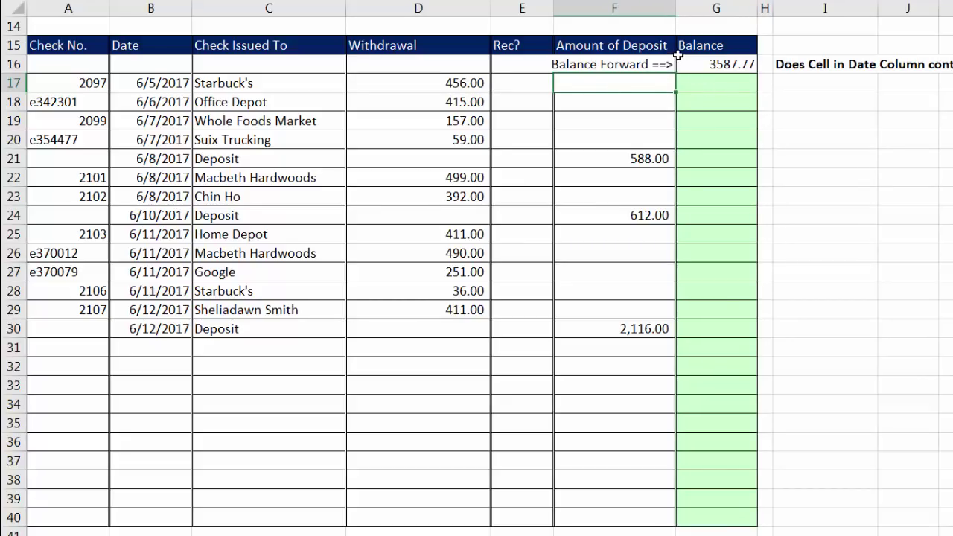
{"action": "left_click", "coordinate": [705, 156]}
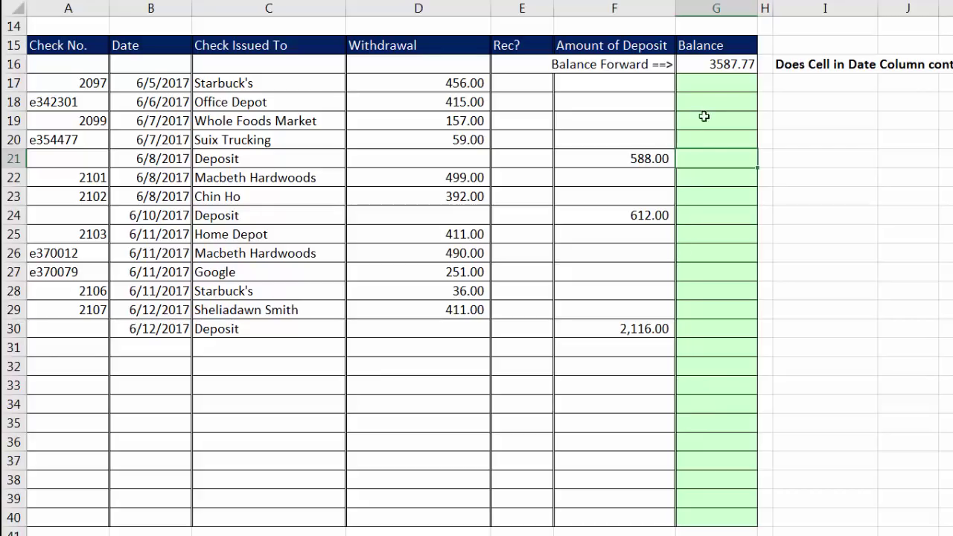
Enter =G16+F17-D17 in balance cell G17 and copy the formula down through G40
{"action": "left_click", "coordinate": [716, 84]}
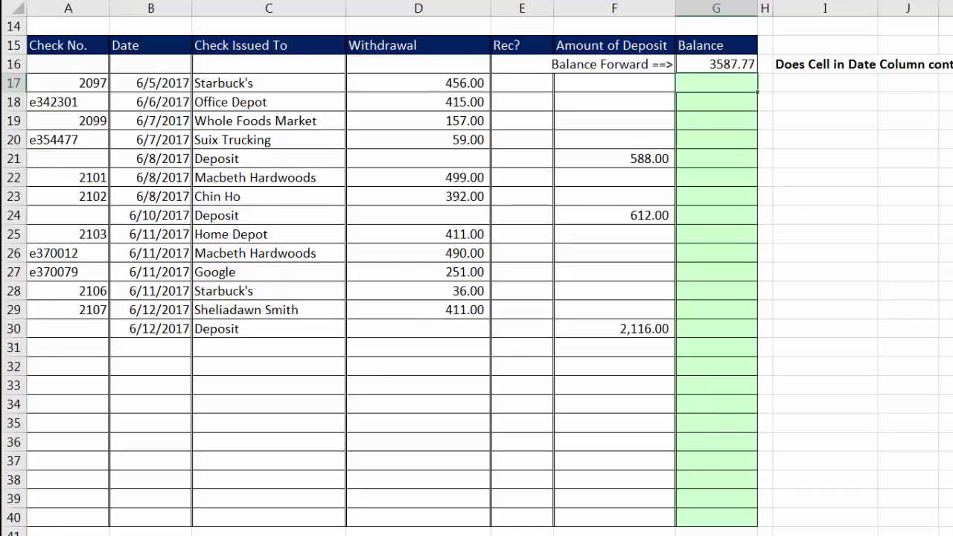
{"action": "type", "text": "="}
{"action": "key", "text": "Up"}
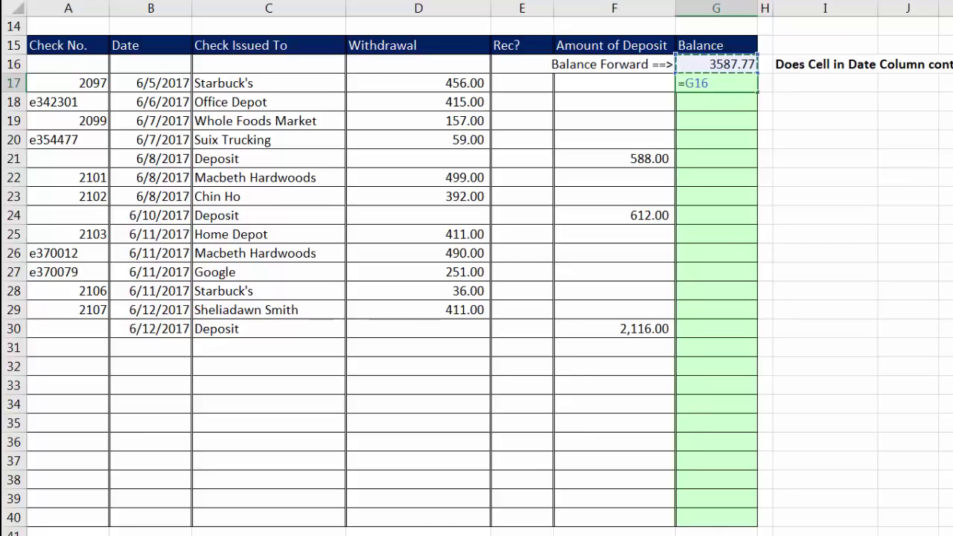
{"action": "type", "text": "+"}
{"action": "key", "text": "Left"}
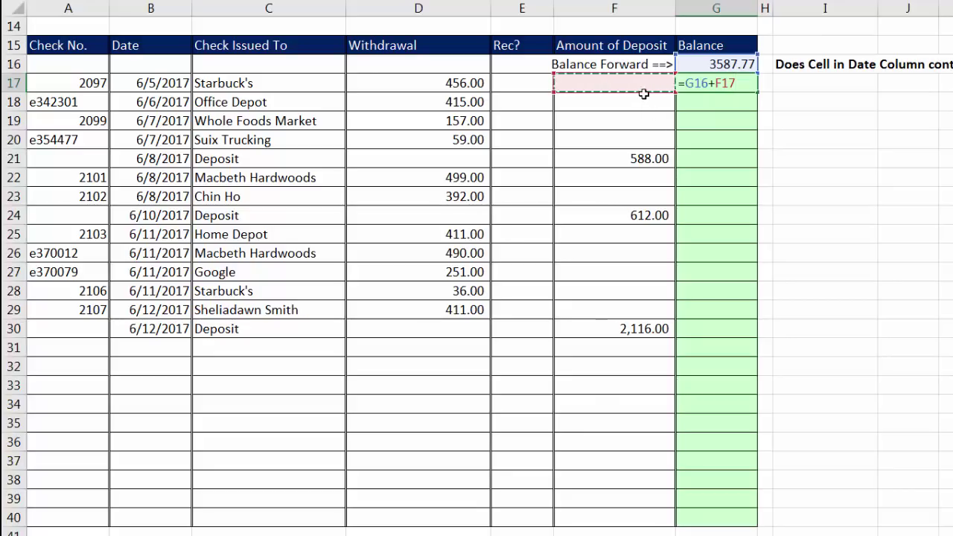
{"action": "type", "text": "-"}
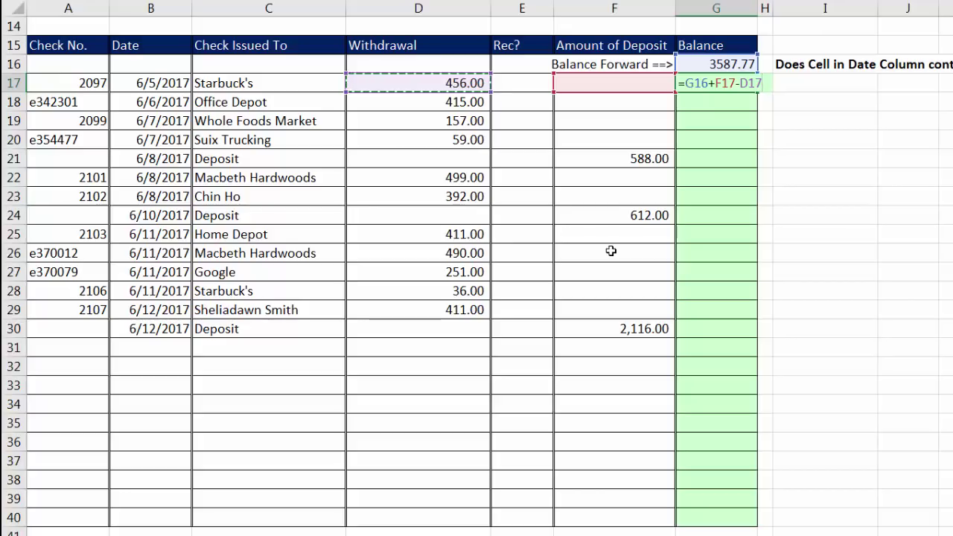
{"action": "key", "text": "ctrl+Return"}
{"action": "left_click_drag", "start_coordinate": [757, 90], "coordinate": [719, 514]}
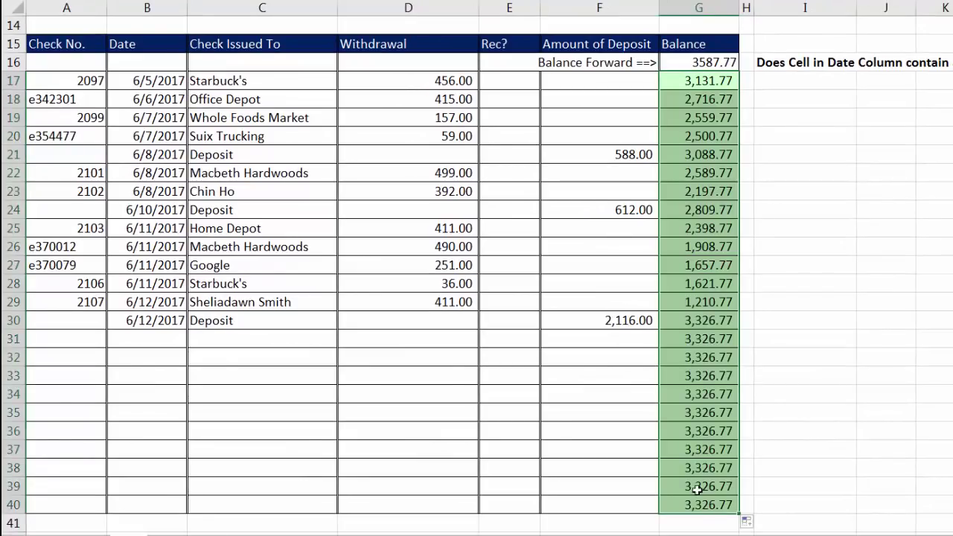
Check the cell references of the copied balance formula in the register's last row, G40
{"action": "left_click", "coordinate": [698, 504]}
{"action": "key", "text": "F2"}
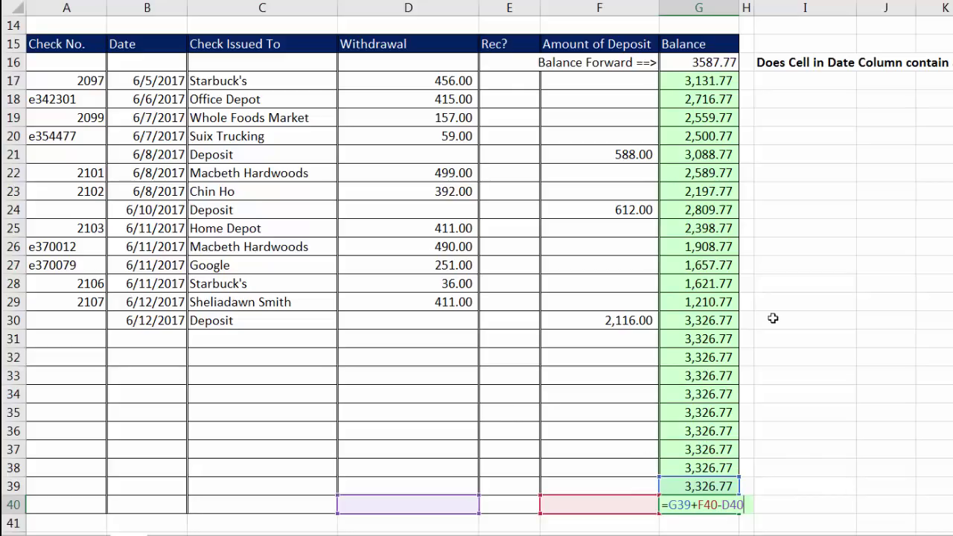
{"action": "key", "text": "Return"}
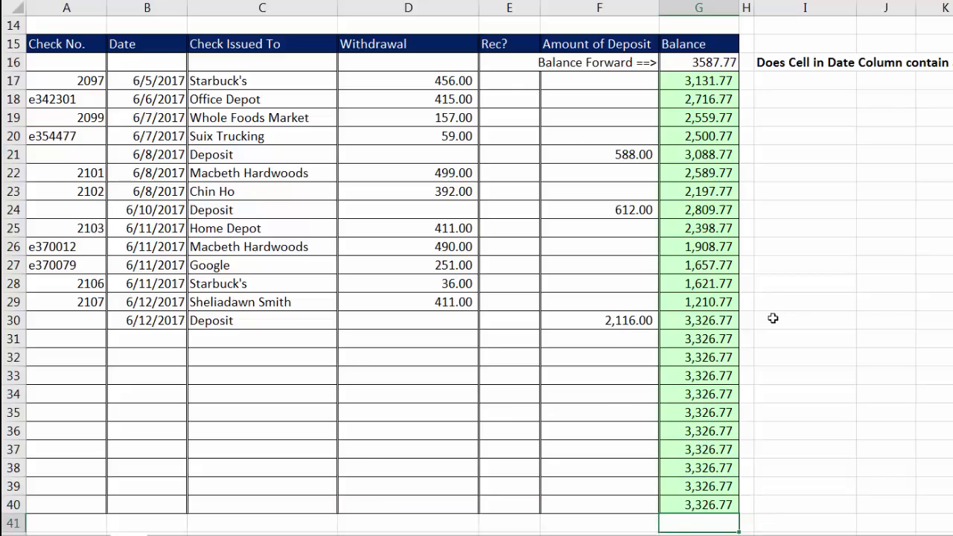
Clear the balance formulas from the rows without transactions, G31:G40
{"action": "mouse_move", "coordinate": [47, 340]}
{"action": "left_mouse_down"}
{"action": "mouse_move", "coordinate": [276, 340]}
{"action": "mouse_move", "coordinate": [652, 394]}
{"action": "mouse_move", "coordinate": [697, 464]}
{"action": "mouse_move", "coordinate": [703, 500]}
{"action": "left_mouse_up"}
{"action": "left_click_drag", "start_coordinate": [695, 340], "coordinate": [704, 501]}
{"action": "key", "text": "Delete"}
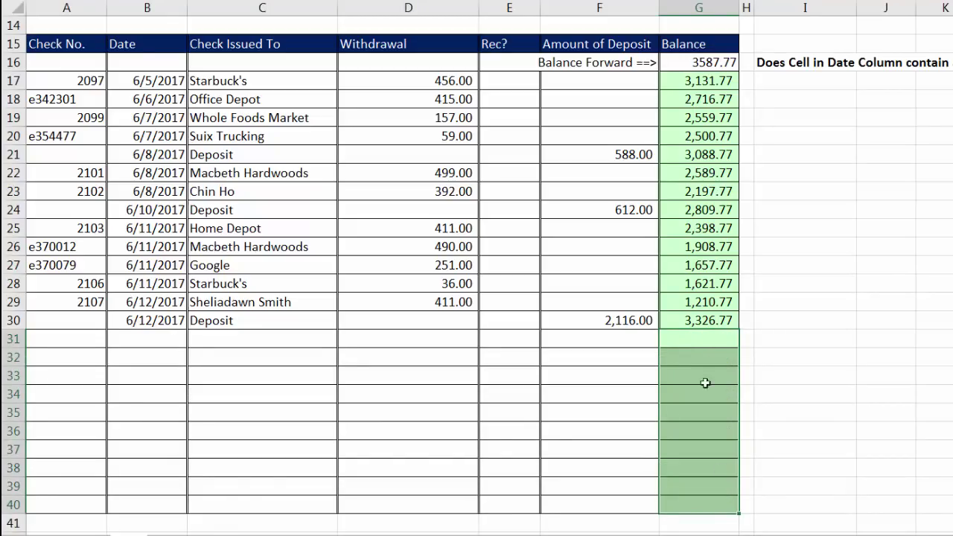
Try extending the balance formula from G30 into the empty row's cell G31, and clear it again
{"action": "left_click", "coordinate": [704, 320]}
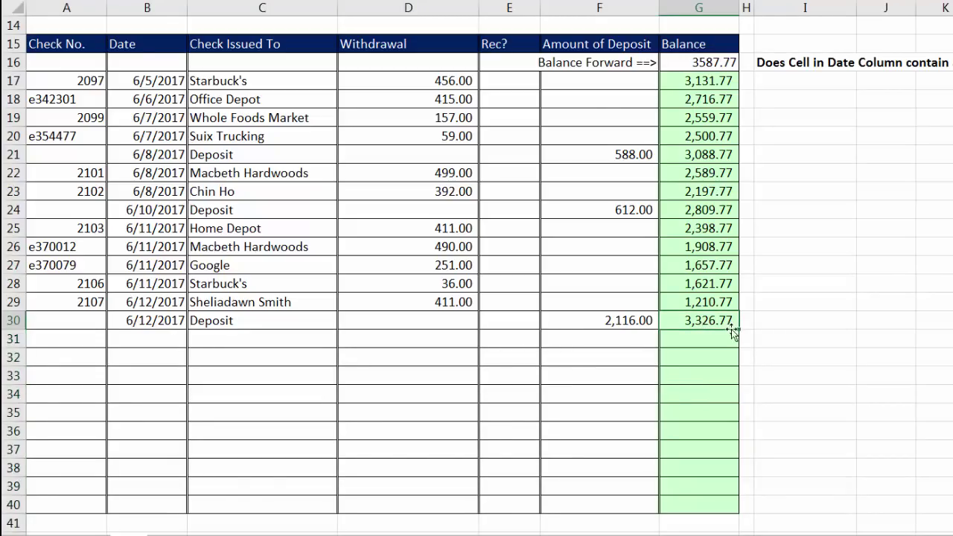
{"action": "left_click_drag", "start_coordinate": [739, 342], "coordinate": [741, 352]}
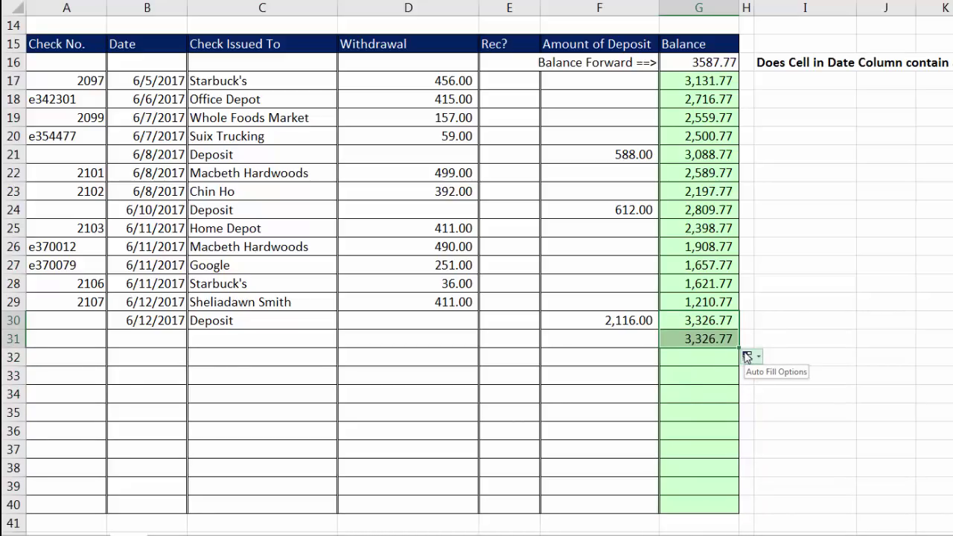
{"action": "left_click", "coordinate": [722, 336]}
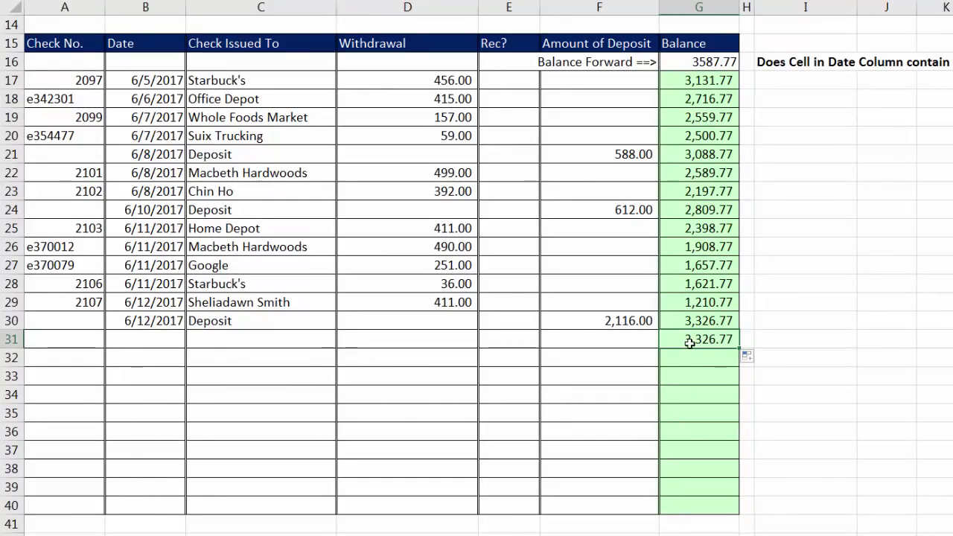
{"action": "key", "text": "Delete"}
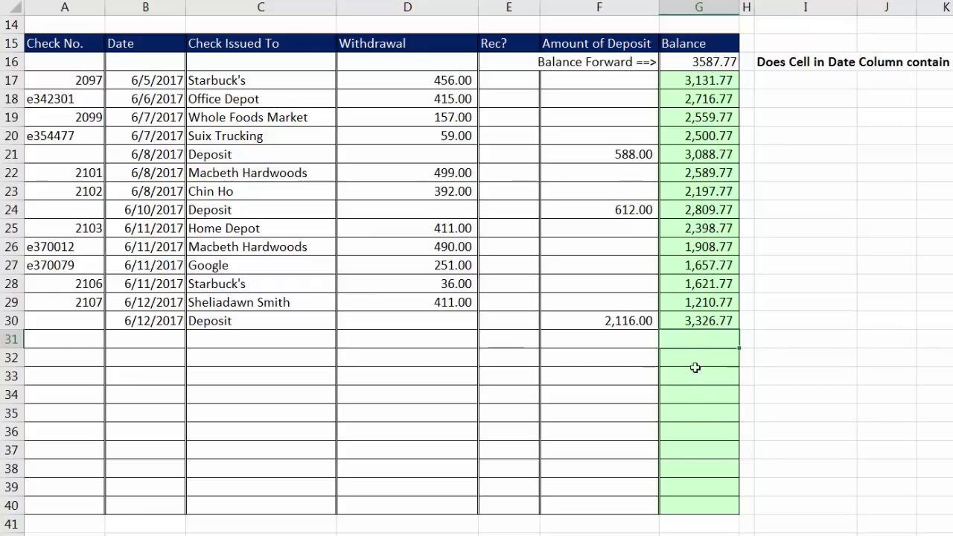
Examine the empty balance cells and compare the Check No., Date and Check Issued To columns for one that reliably marks a recorded transaction
{"action": "left_click_drag", "start_coordinate": [680, 340], "coordinate": [690, 504]}
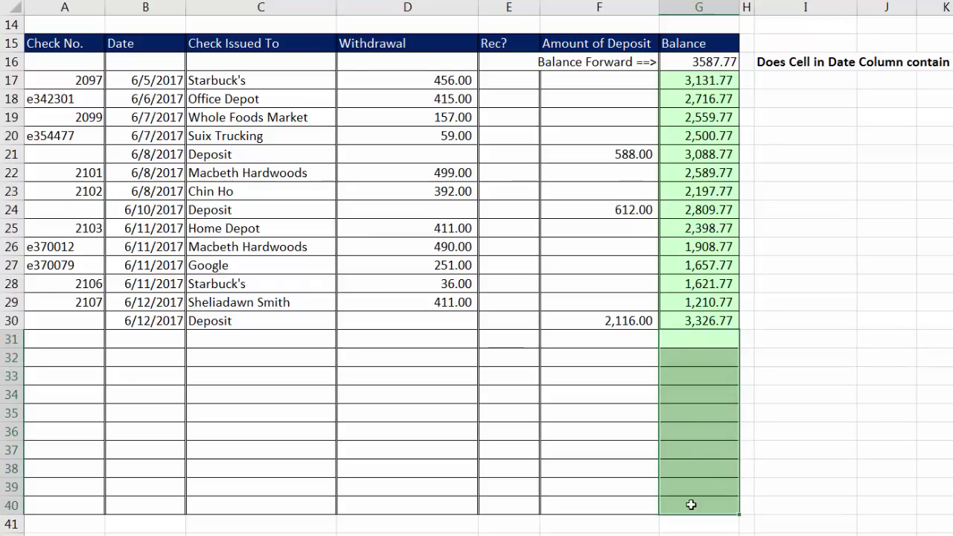
{"action": "left_click", "coordinate": [701, 340]}
{"action": "left_click", "coordinate": [700, 360]}
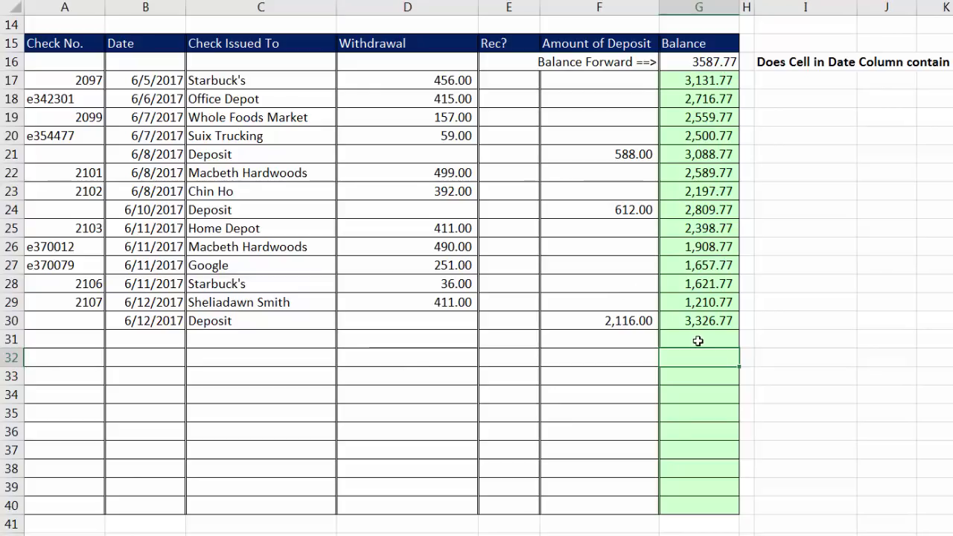
{"action": "left_click", "coordinate": [148, 79]}
{"action": "left_click", "coordinate": [145, 115]}
{"action": "left_click", "coordinate": [152, 166]}
{"action": "left_click", "coordinate": [158, 339]}
{"action": "left_click", "coordinate": [152, 363]}
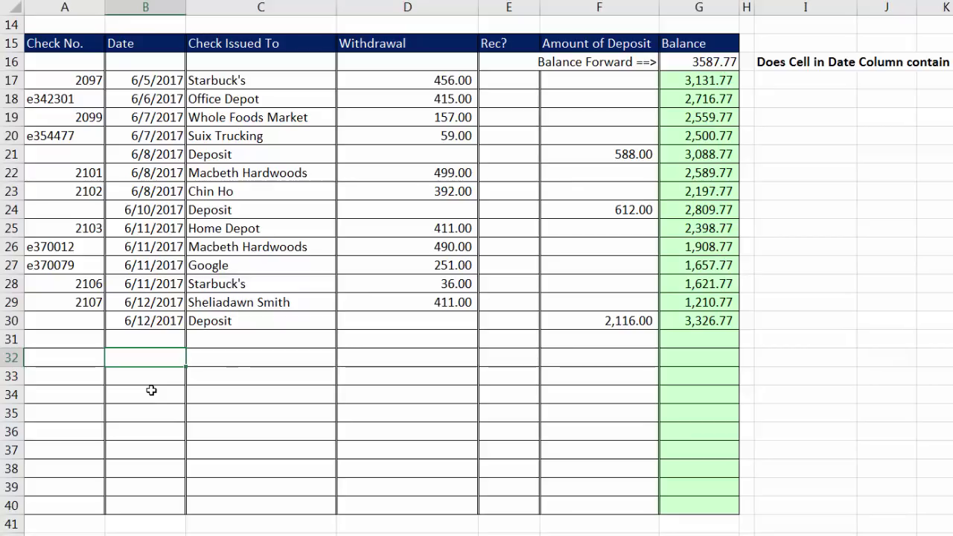
{"action": "left_click_drag", "start_coordinate": [151, 80], "coordinate": [148, 320]}
{"action": "left_click", "coordinate": [82, 172]}
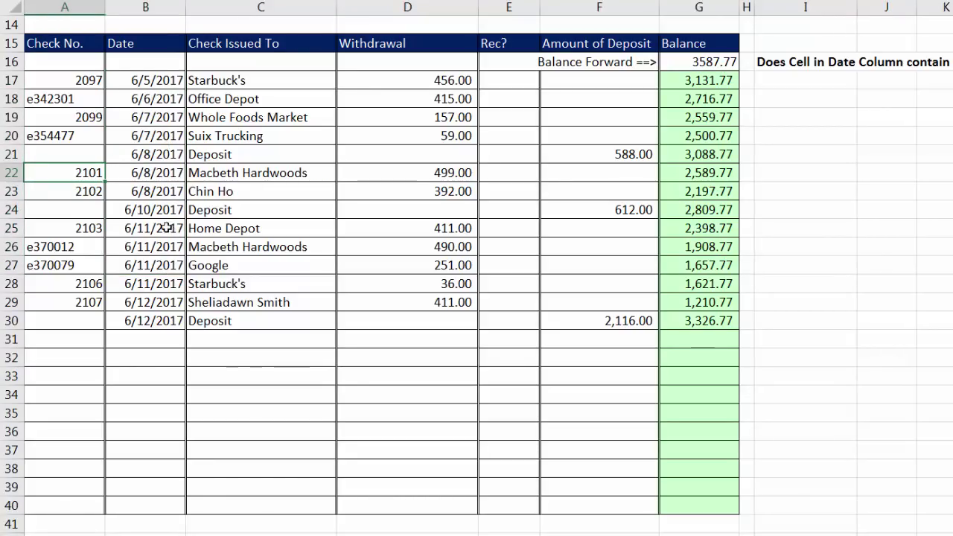
{"action": "left_click_drag", "start_coordinate": [247, 124], "coordinate": [267, 309]}
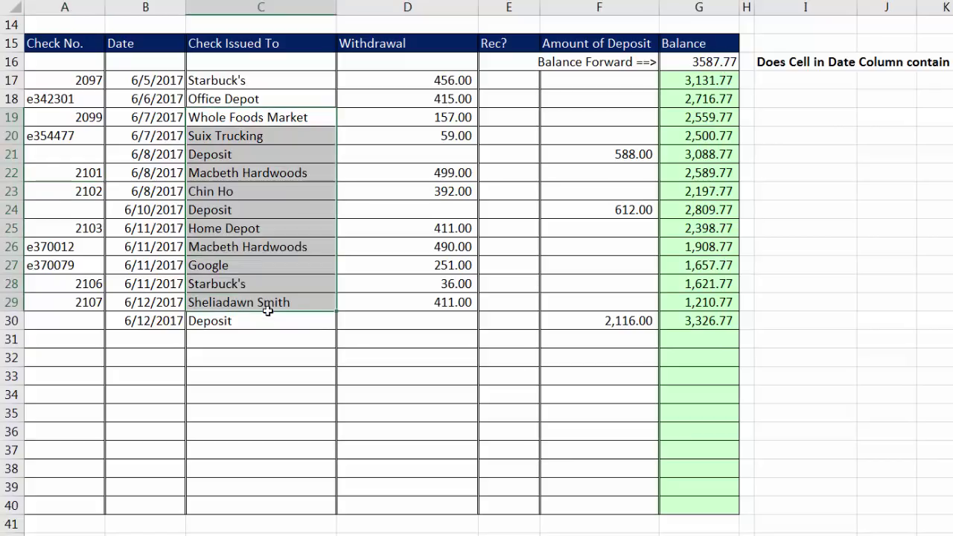
{"action": "left_click_drag", "start_coordinate": [145, 154], "coordinate": [145, 246]}
{"action": "left_click_drag", "start_coordinate": [79, 174], "coordinate": [89, 201]}
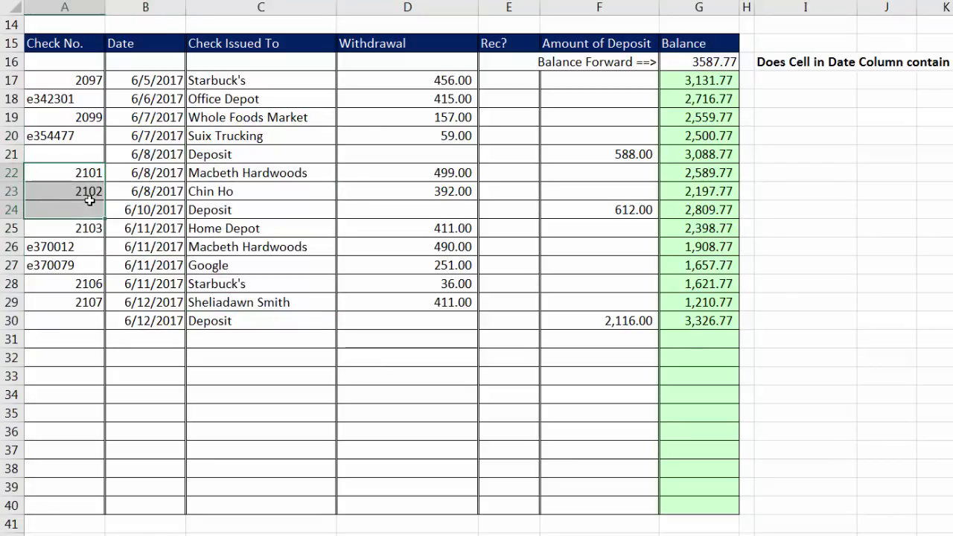
{"action": "left_click", "coordinate": [156, 383]}
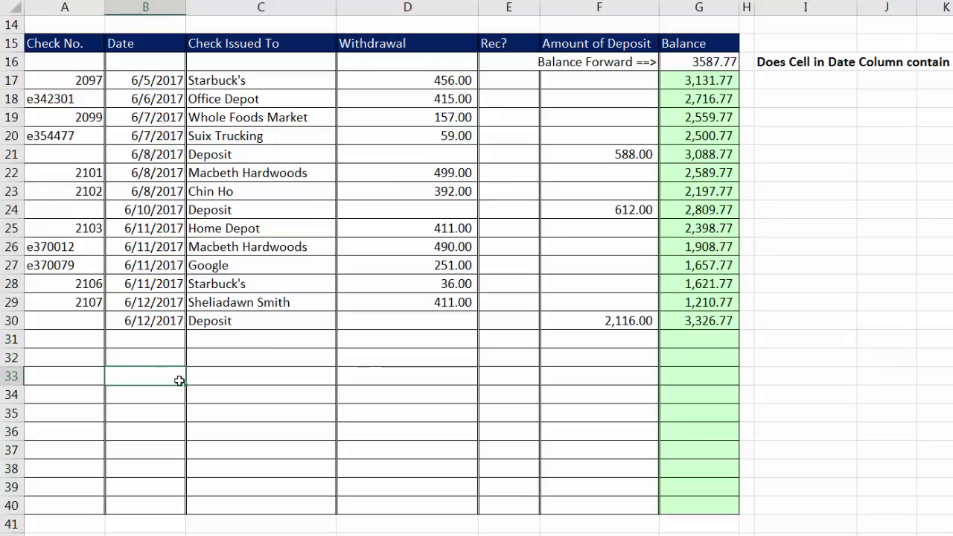
Enter =ISNUMBER(B17) in I17 to test the Date column for a number, and copy the formula down through I40
{"action": "left_click", "coordinate": [786, 83]}
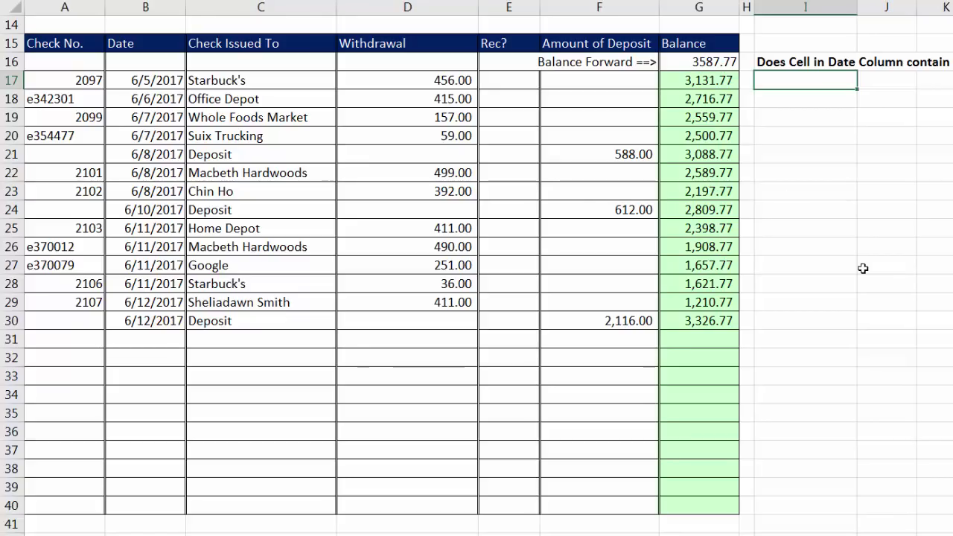
{"action": "type", "text": "=isn"}
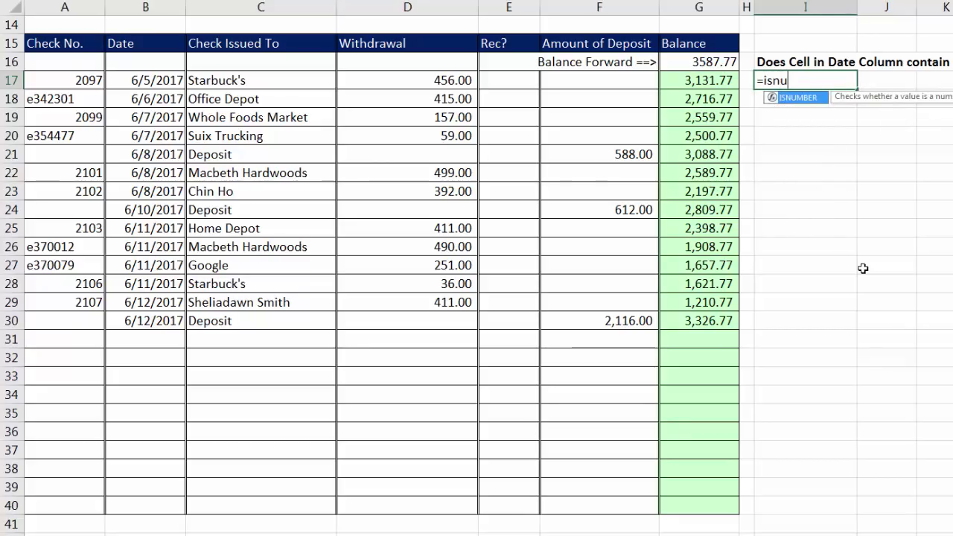
{"action": "type", "text": "u"}
{"action": "key", "text": "BackSpace"}
{"action": "key", "text": "BackSpace"}
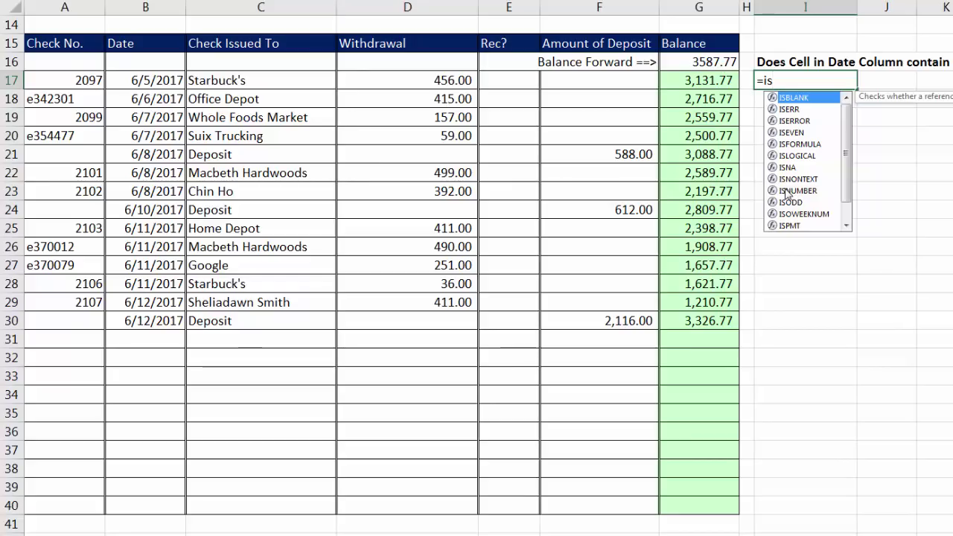
{"action": "type", "text": "nu"}
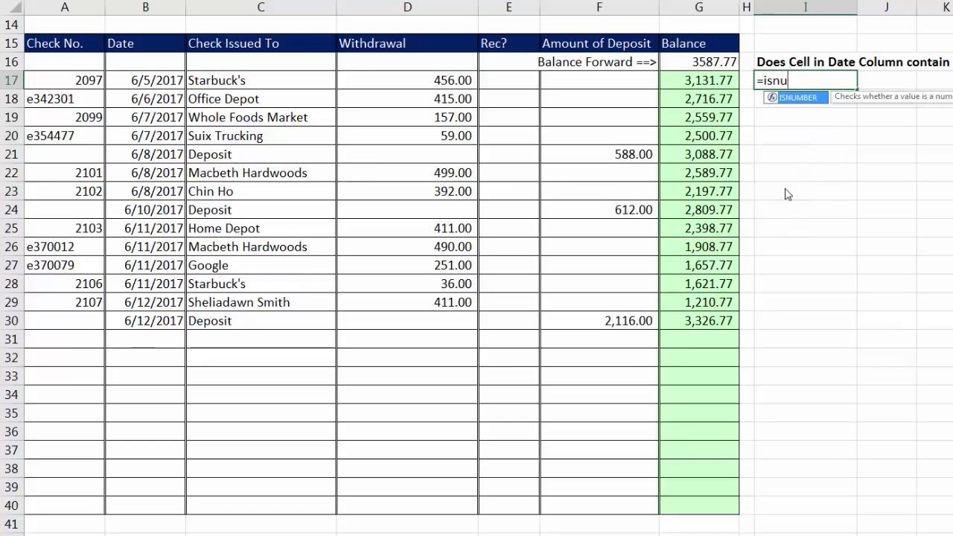
{"action": "key", "text": "Tab"}
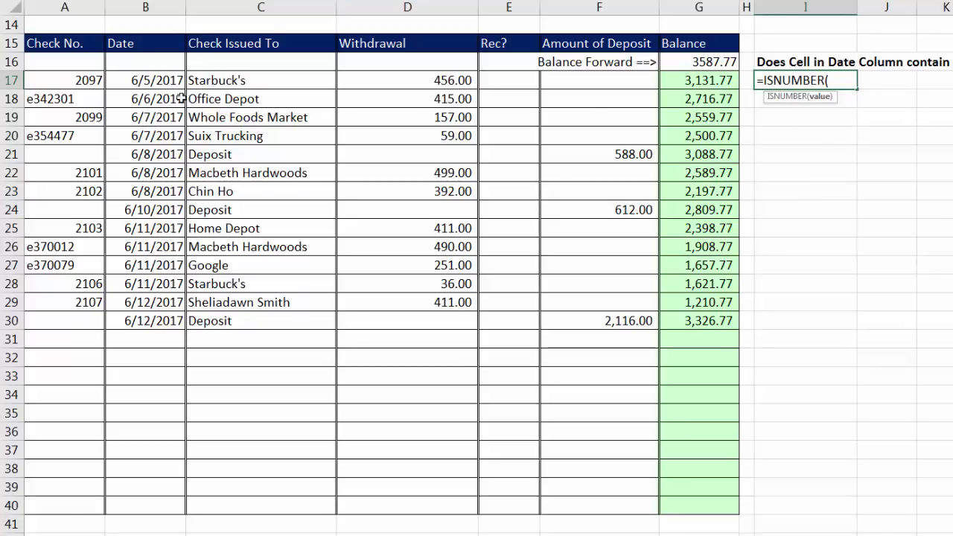
{"action": "left_click", "coordinate": [151, 80]}
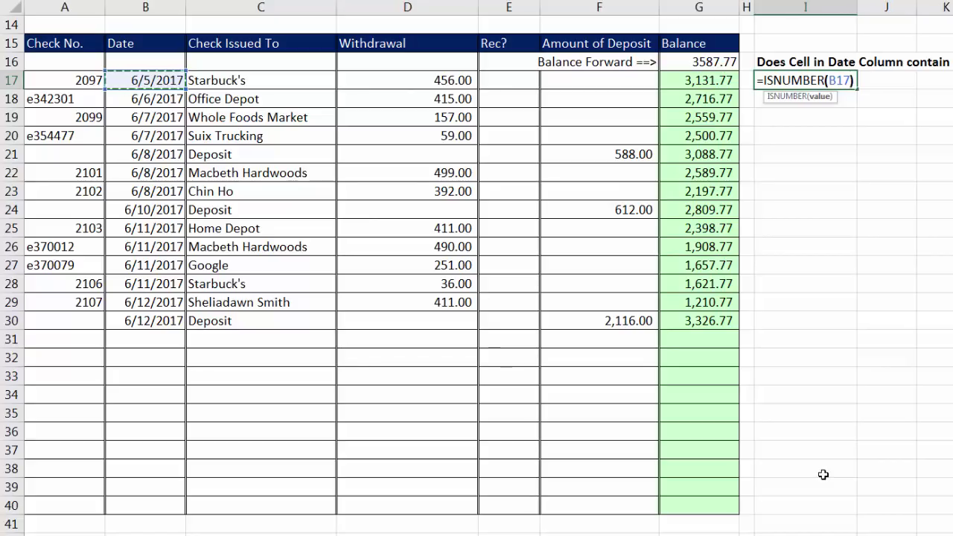
{"action": "type", "text": ")"}
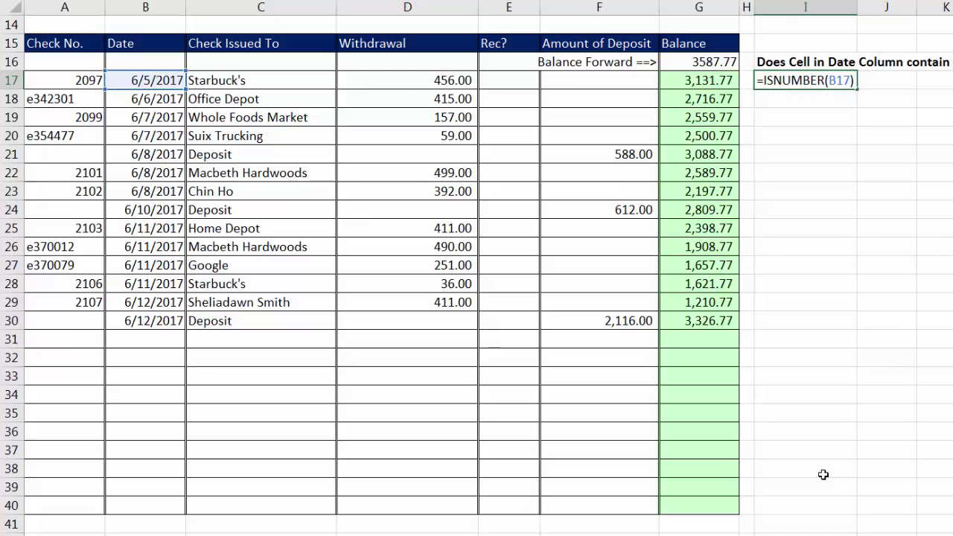
{"action": "key", "text": "ctrl+Return"}
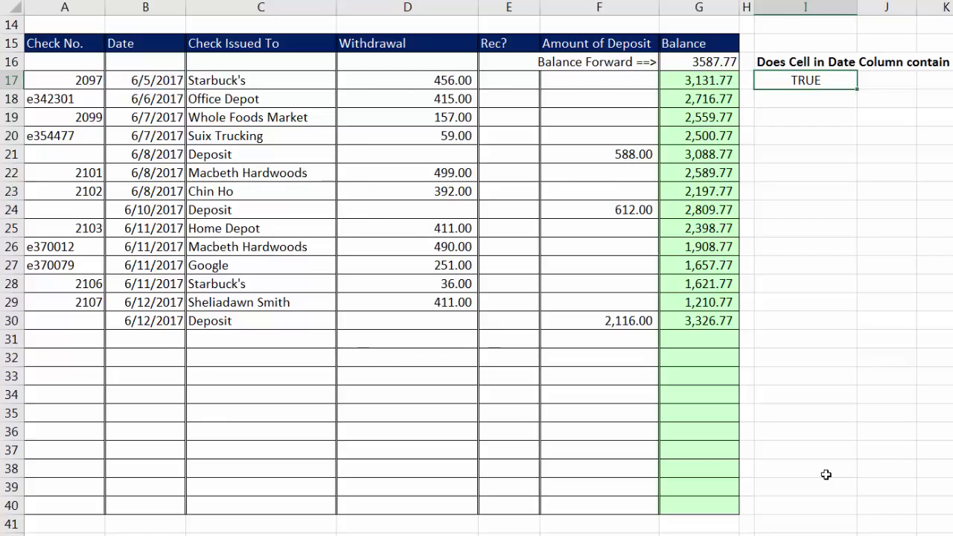
{"action": "left_click_drag", "start_coordinate": [856, 89], "coordinate": [867, 515]}
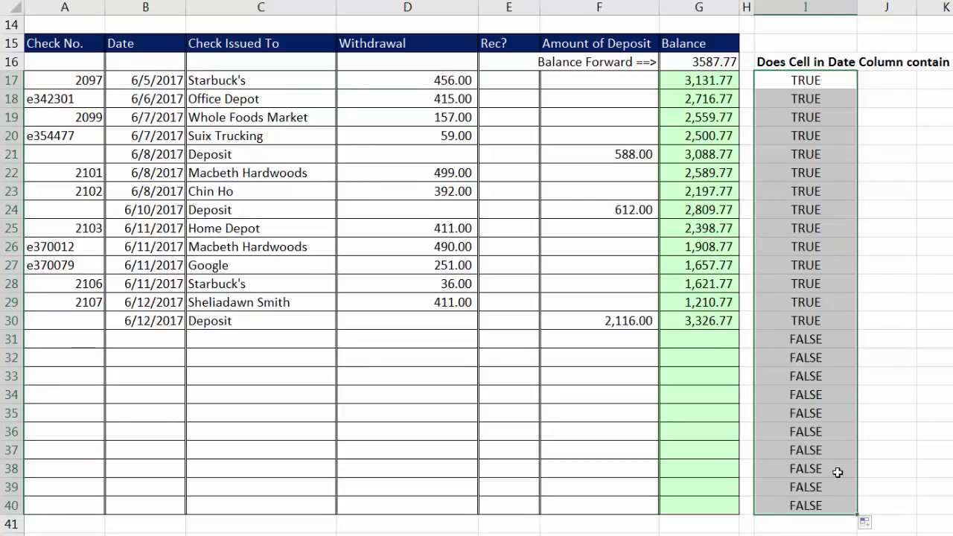
{"action": "left_click", "coordinate": [802, 508]}
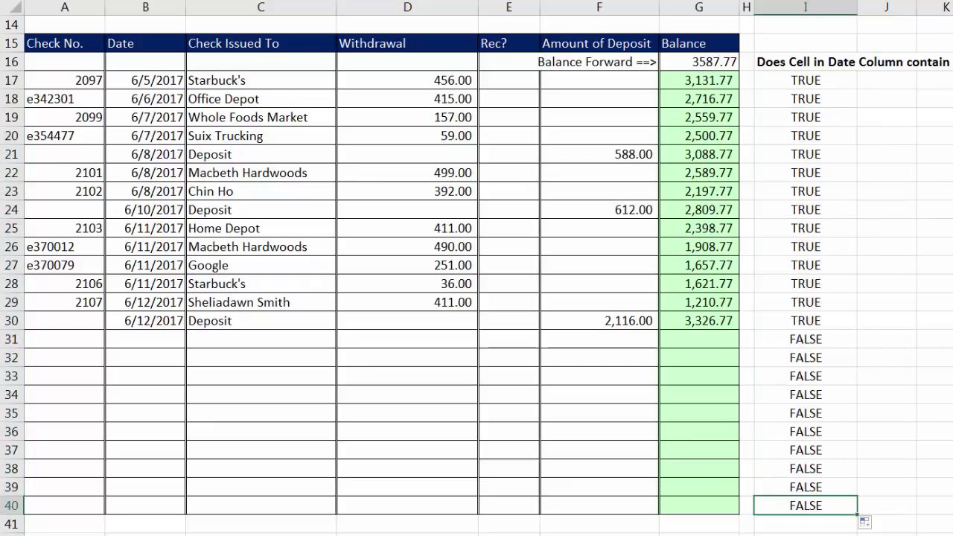
Check which Date cells the copied ISNUMBER formulas in I40 and I26 refer to
{"action": "key", "text": "F2"}
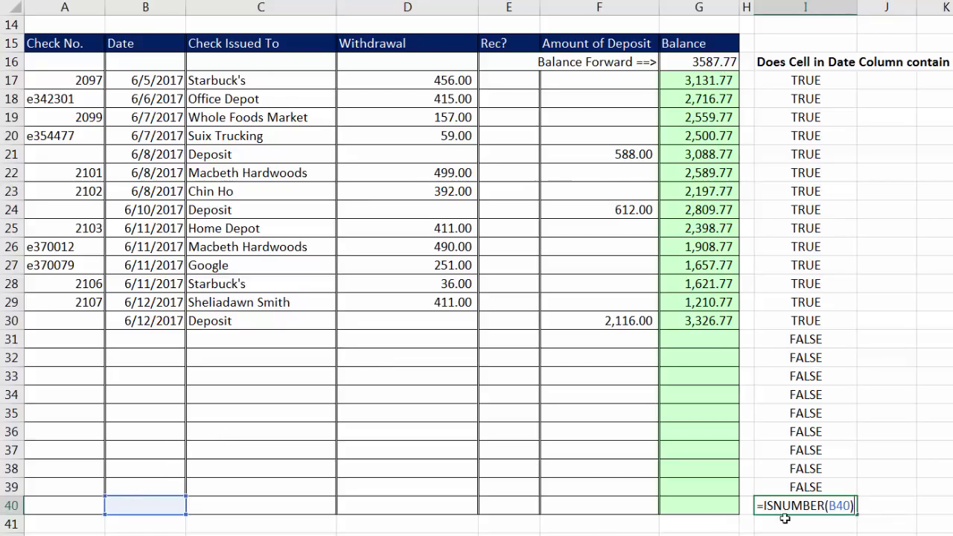
{"action": "key", "text": "Return"}
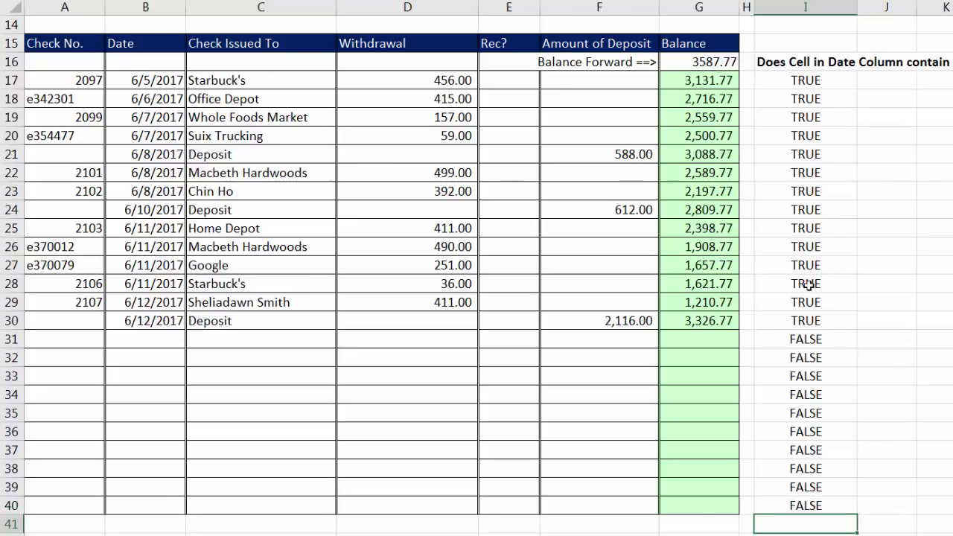
{"action": "left_click", "coordinate": [798, 245]}
{"action": "key", "text": "F2"}
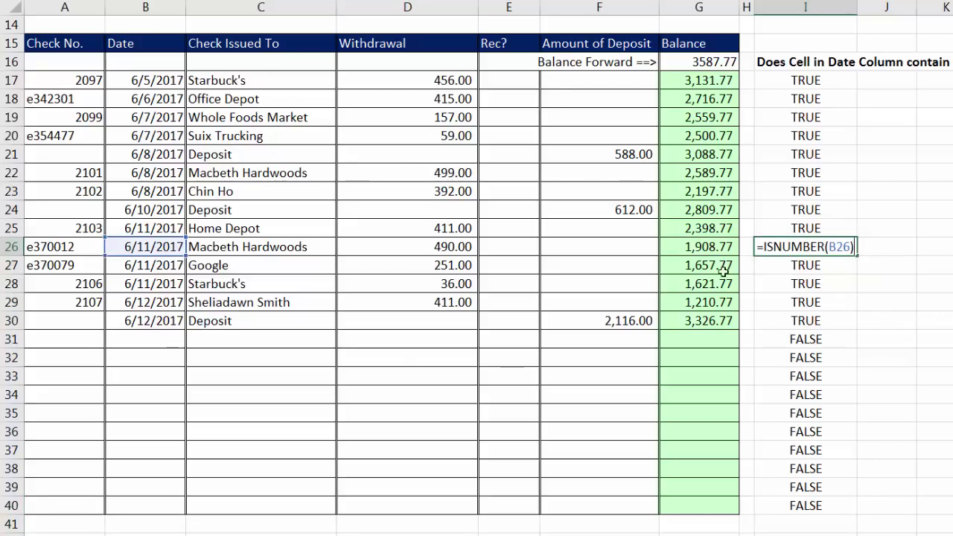
{"action": "key", "text": "Return"}
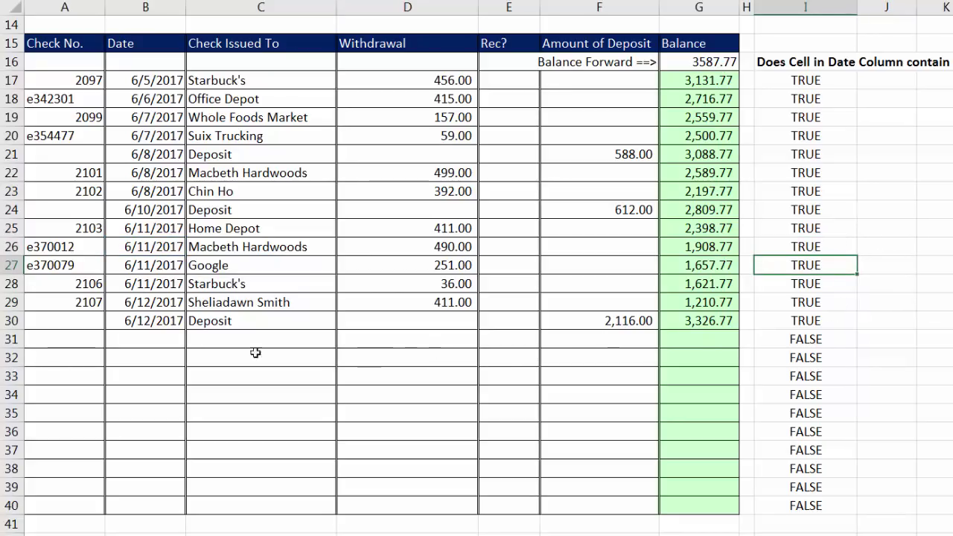
Enter the date 6/13/2017 in B31, and compare the ISNUMBER results with the empty balance cells in rows 31 and 32
{"action": "left_click", "coordinate": [159, 338]}
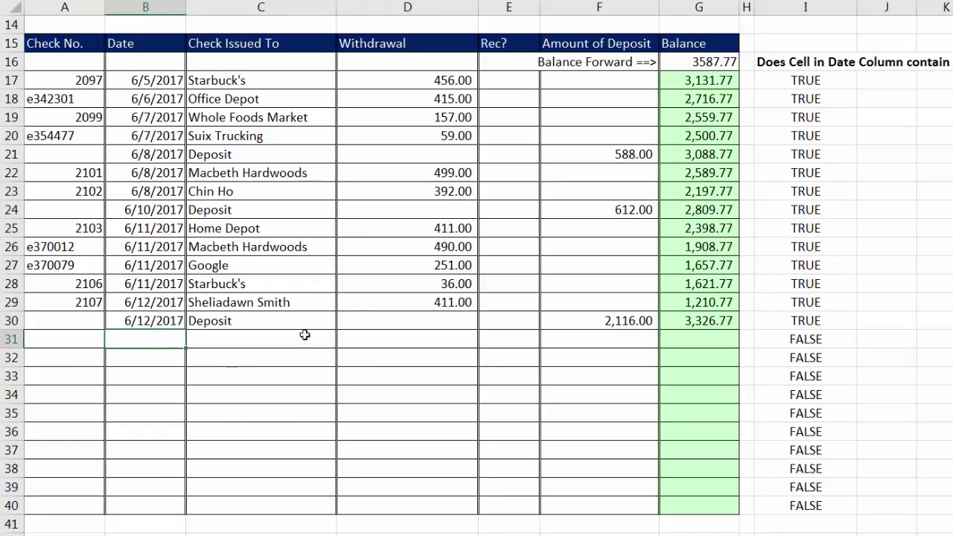
{"action": "type", "text": "6/13/2017"}
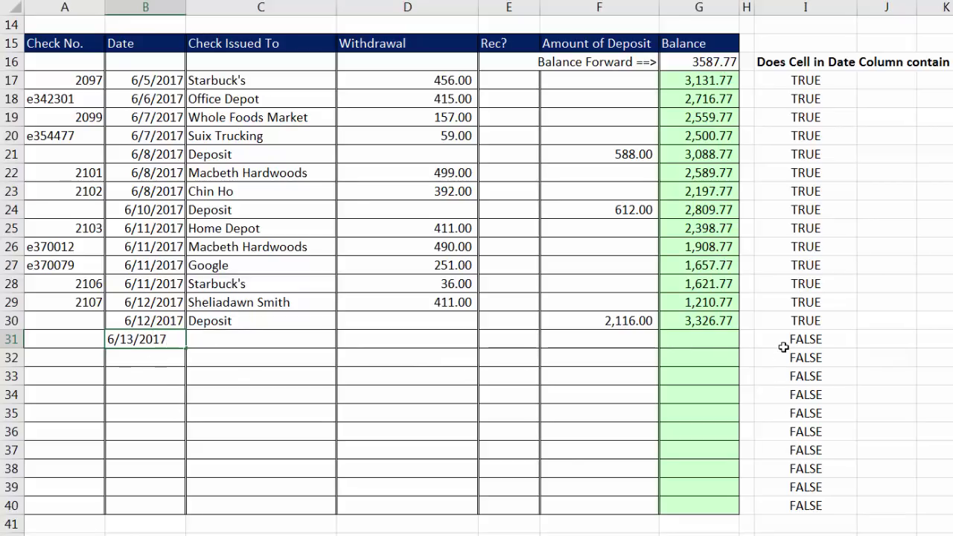
{"action": "key", "text": "Return"}
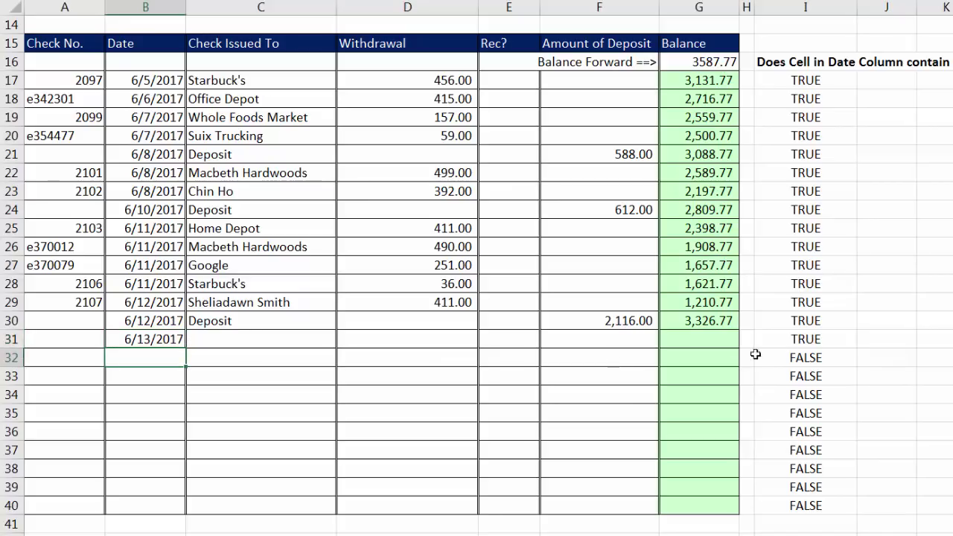
{"action": "left_click", "coordinate": [807, 338]}
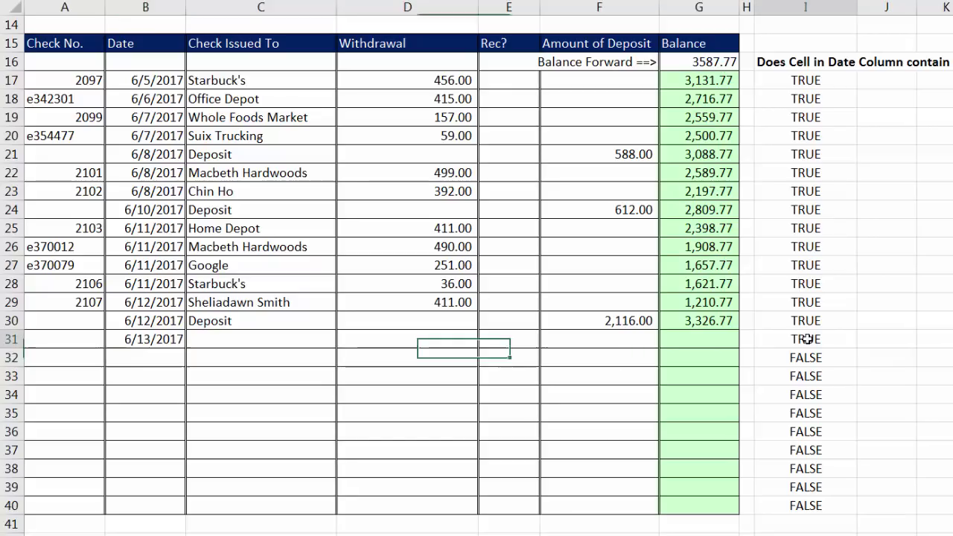
{"action": "left_click", "coordinate": [730, 331]}
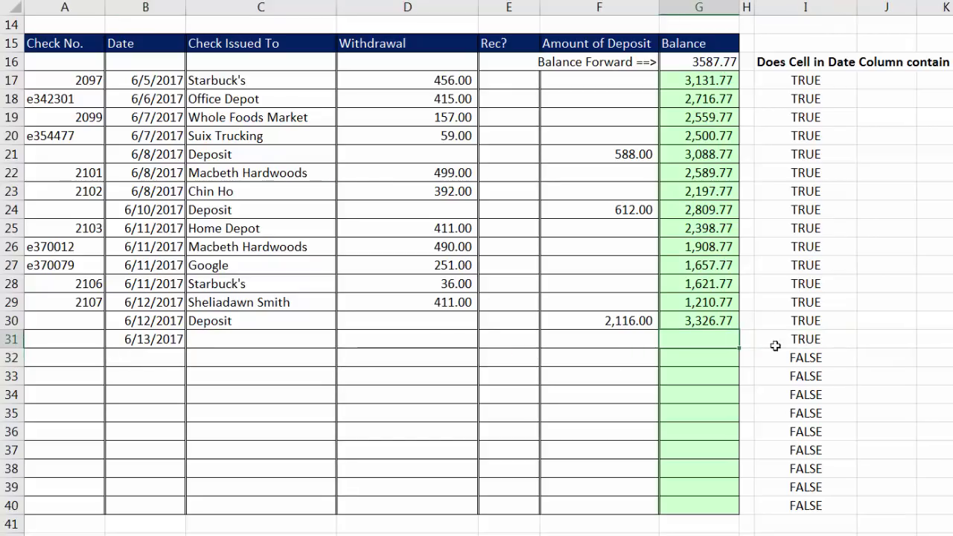
{"action": "left_click", "coordinate": [797, 358]}
{"action": "left_click", "coordinate": [711, 356]}
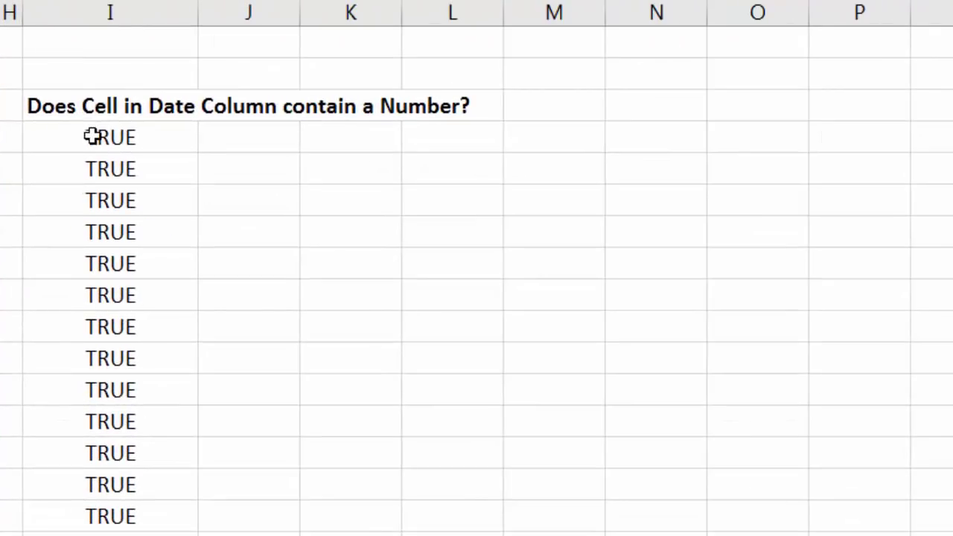
Review the ISNUMBER formula in I17 without changing it
{"action": "left_click", "coordinate": [793, 79]}
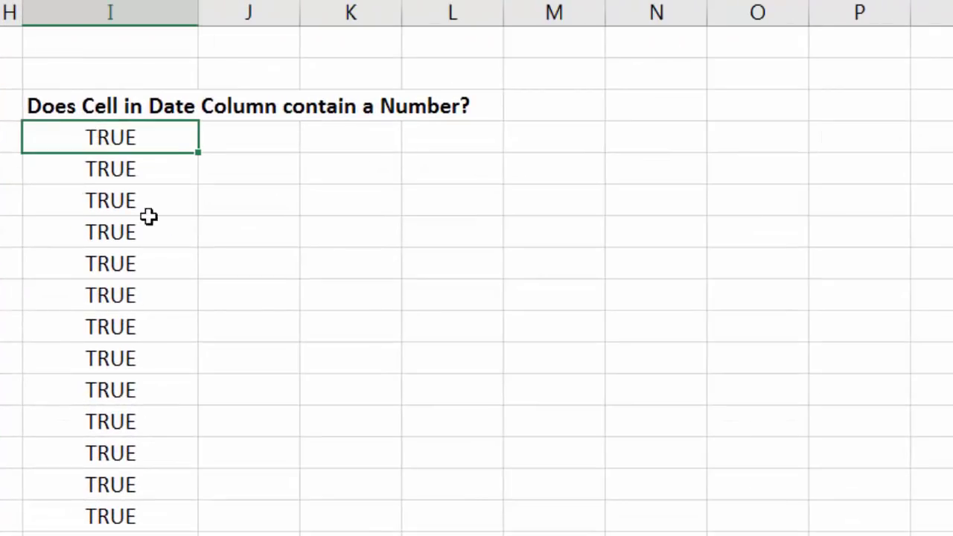
{"action": "key", "text": "F2"}
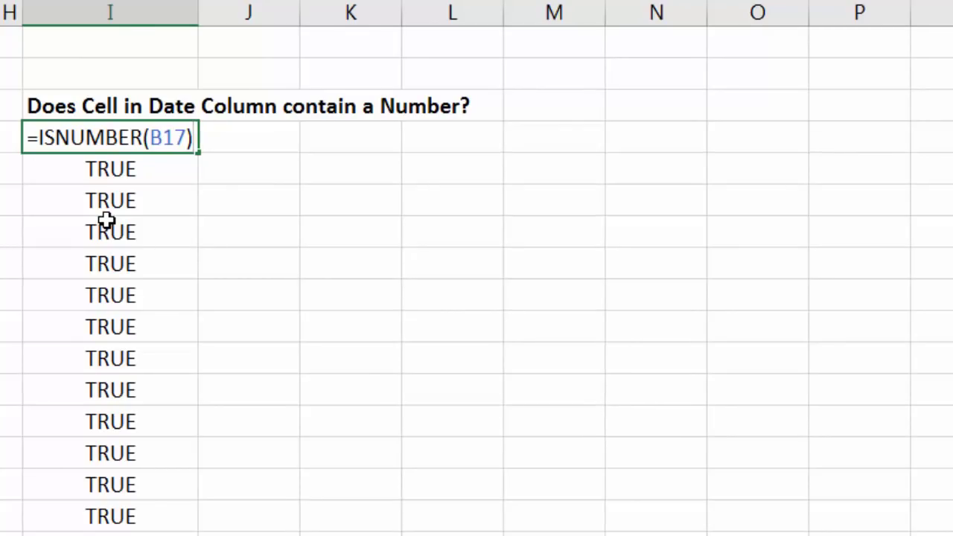
{"action": "key", "text": "Escape"}
{"action": "left_click", "coordinate": [245, 142]}
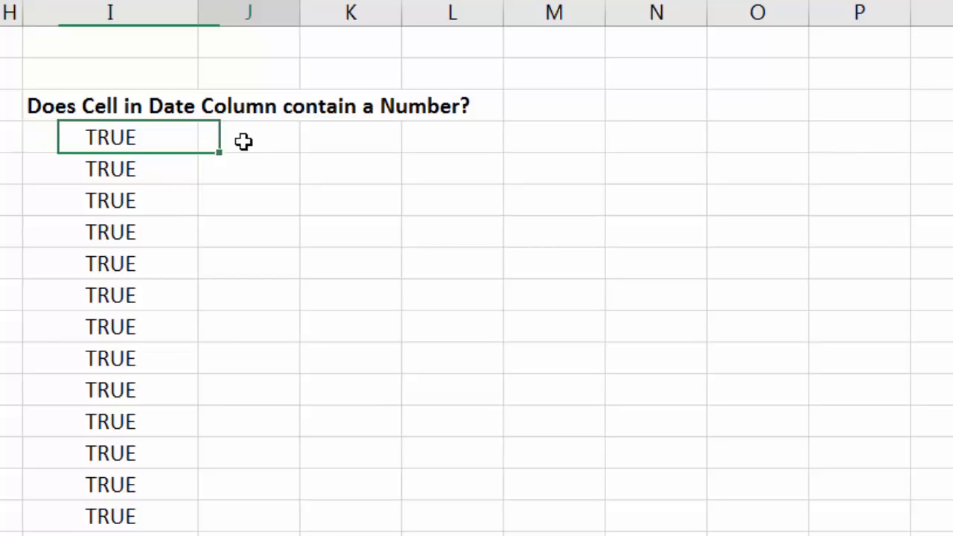
{"action": "type", "text": "=if"}
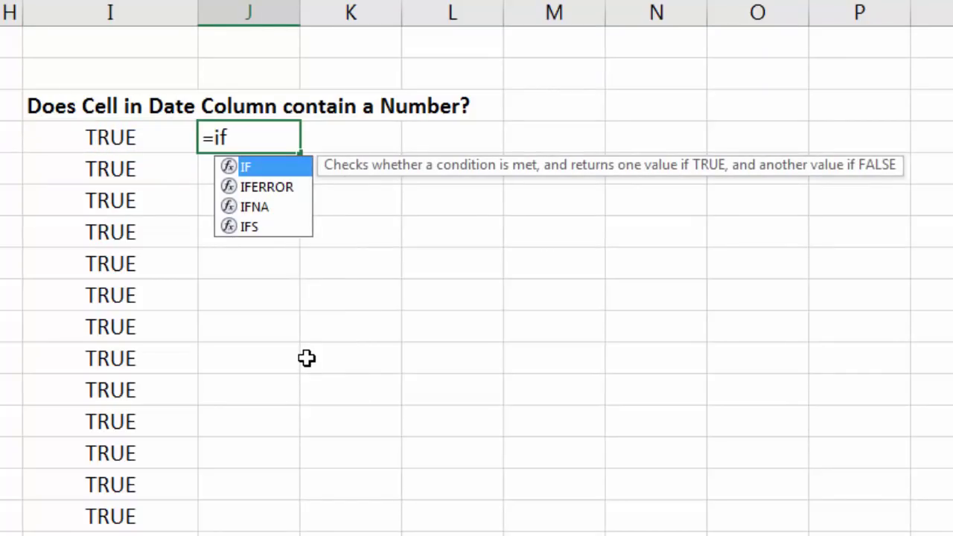
{"action": "key", "text": "Tab"}
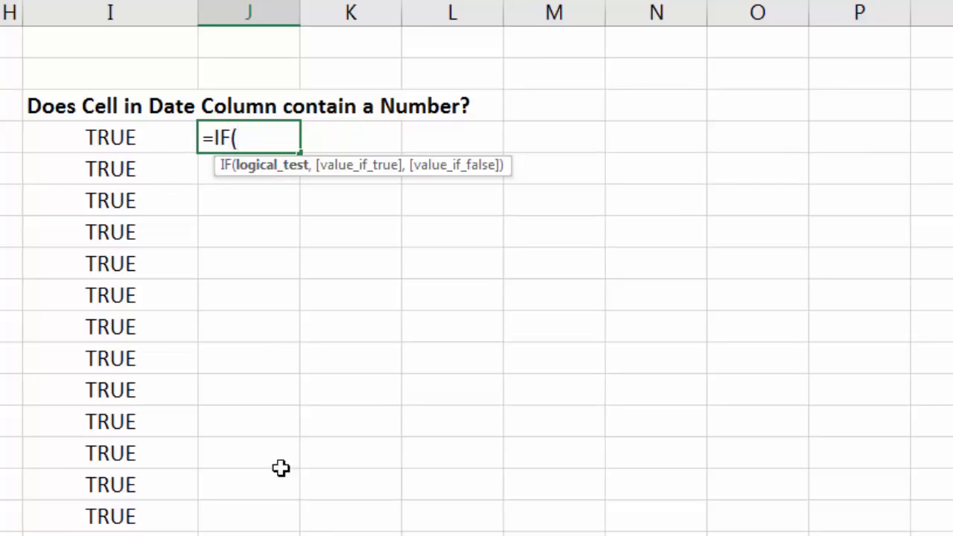
{"action": "type", "text": ","}
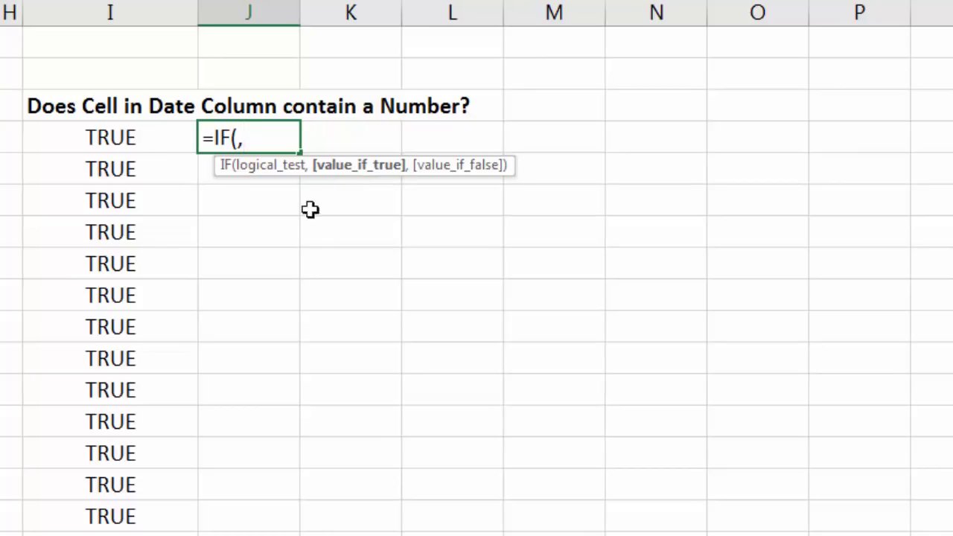
{"action": "type", "text": ","}
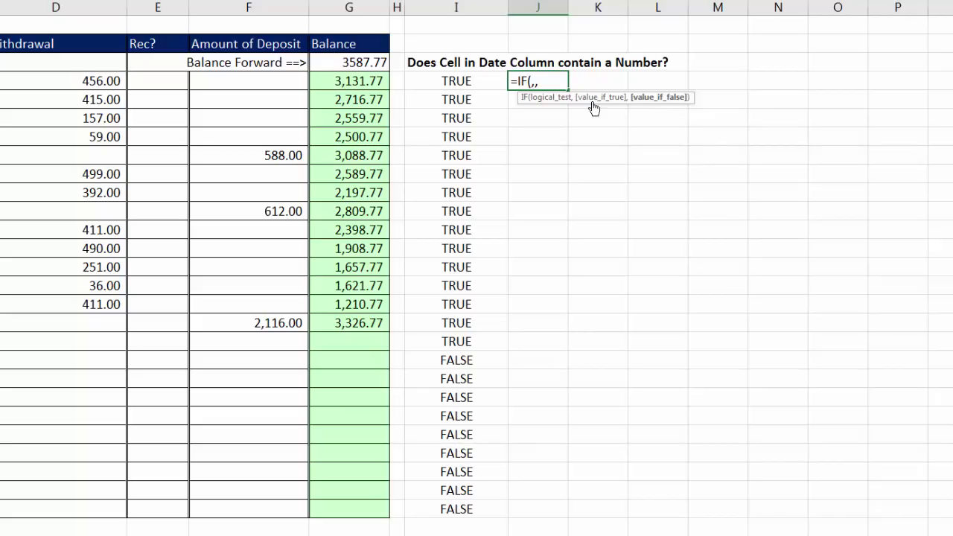
{"action": "key", "text": "Escape"}
Clear all the formulas from the Balance column, G17:G40
{"action": "left_click_drag", "start_coordinate": [317, 81], "coordinate": [331, 118]}
{"action": "left_click_drag", "start_coordinate": [337, 306], "coordinate": [357, 511]}
{"action": "key", "text": "Delete"}
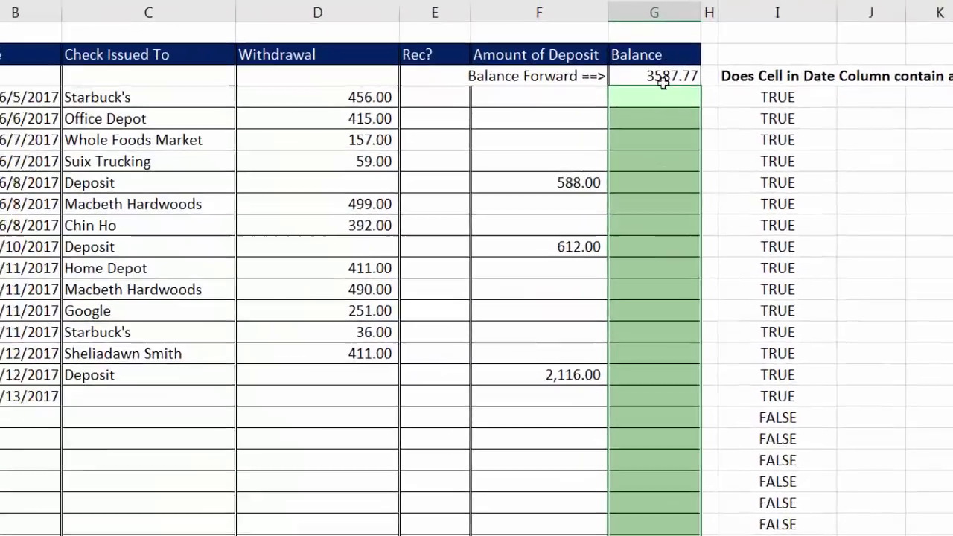
Start an IF formula in G17 with ISNUMBER(B17) as its logical test
{"action": "left_click", "coordinate": [489, 89]}
{"action": "type", "text": "=if"}
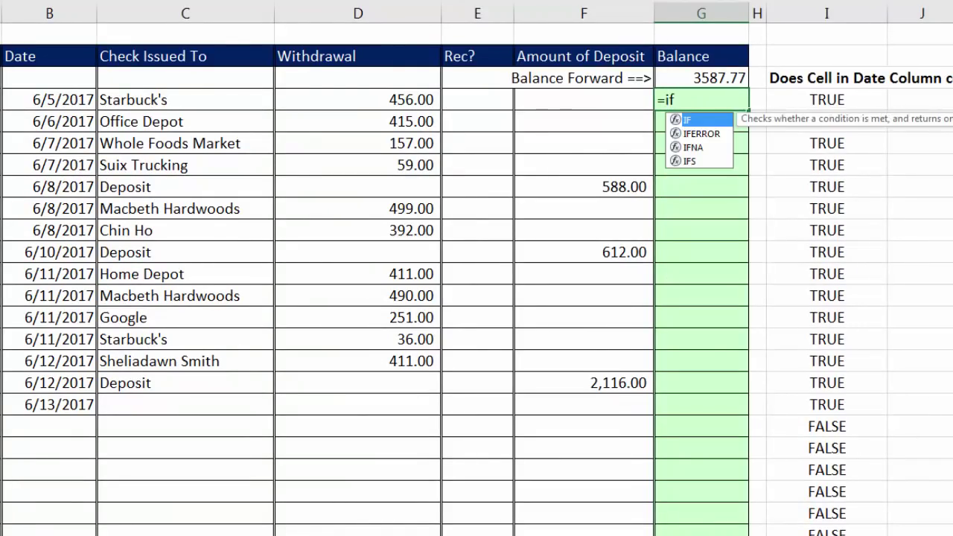
{"action": "key", "text": "Tab"}
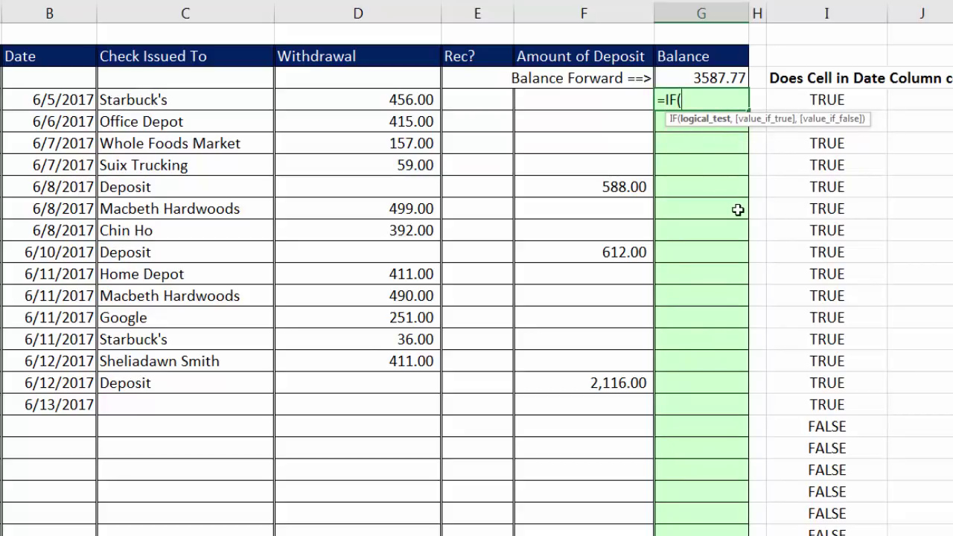
{"action": "type", "text": "isnu"}
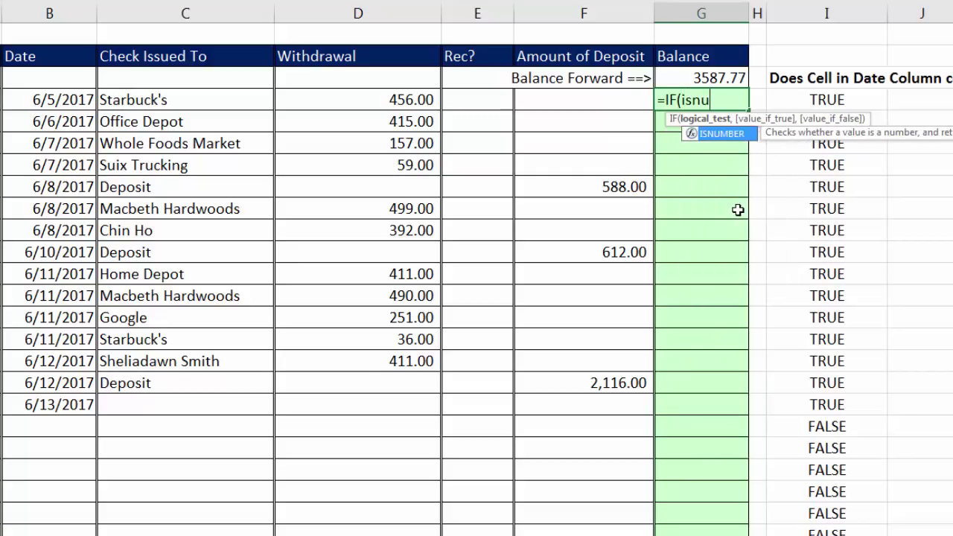
{"action": "key", "text": "Tab"}
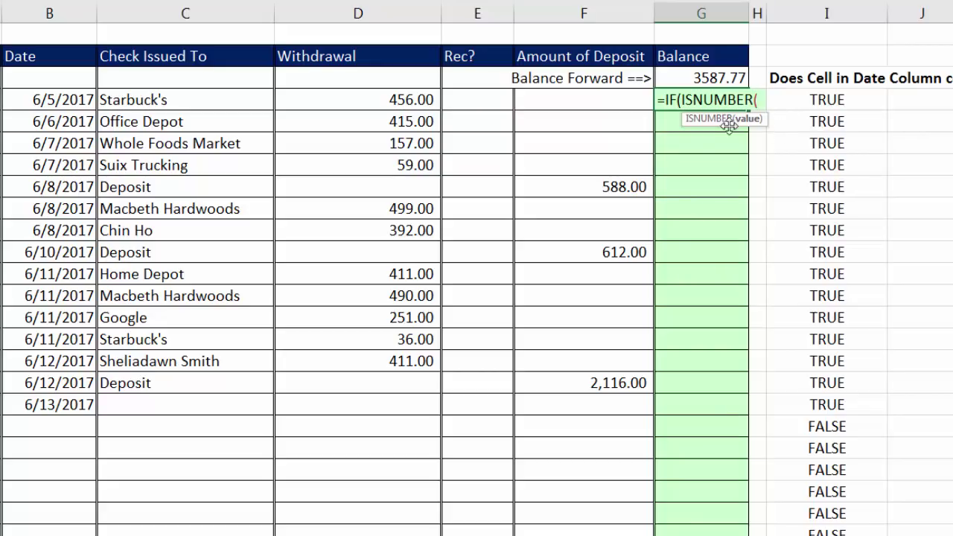
{"action": "left_click", "coordinate": [56, 104]}
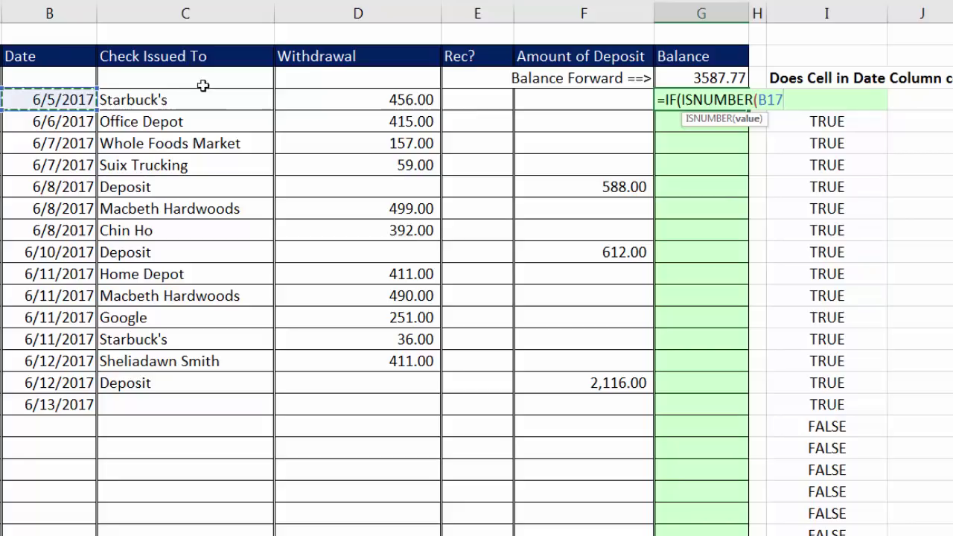
{"action": "type", "text": ")"}
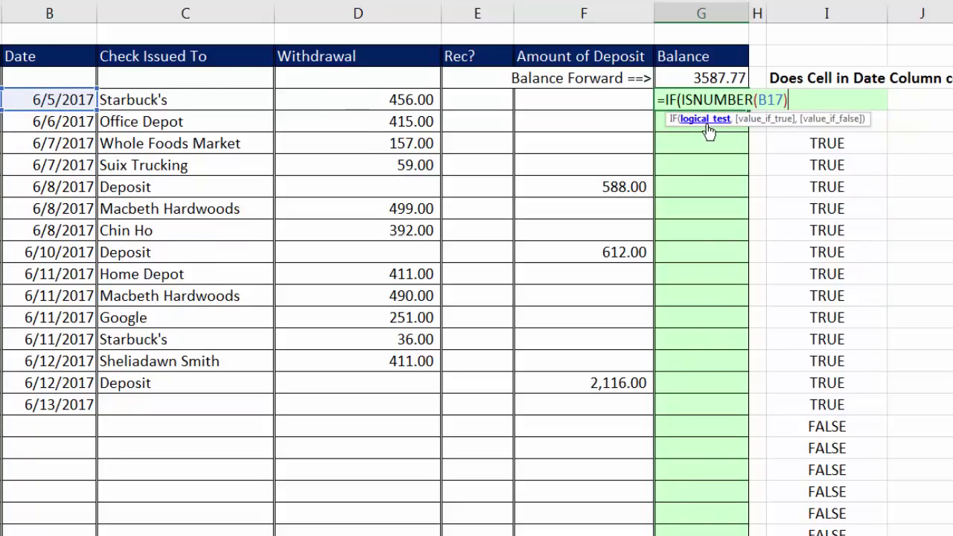
{"action": "left_click", "coordinate": [707, 119]}
{"action": "type", "text": ","}
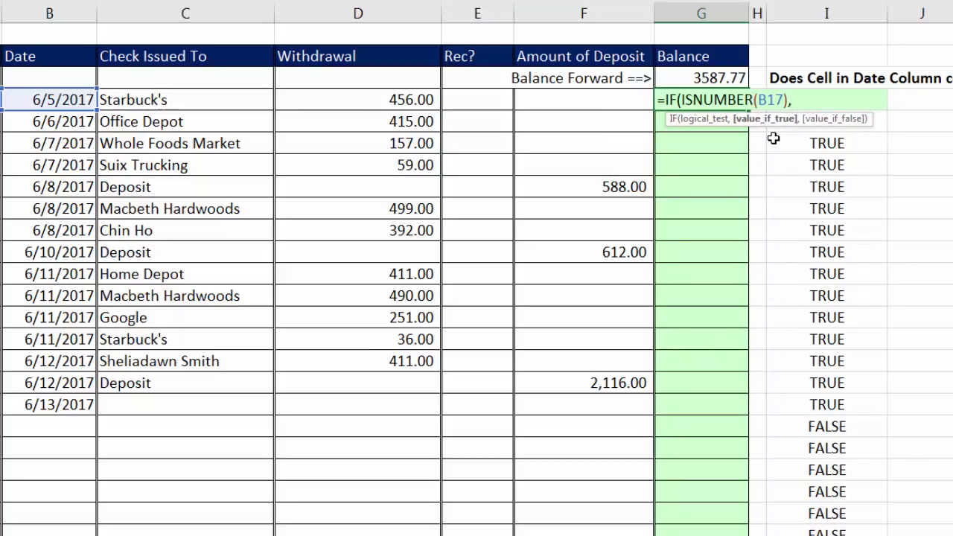
Enter G16+F17-D17 as the value if true in G17's IF formula, and check it against the logical test
{"action": "left_click", "coordinate": [724, 79]}
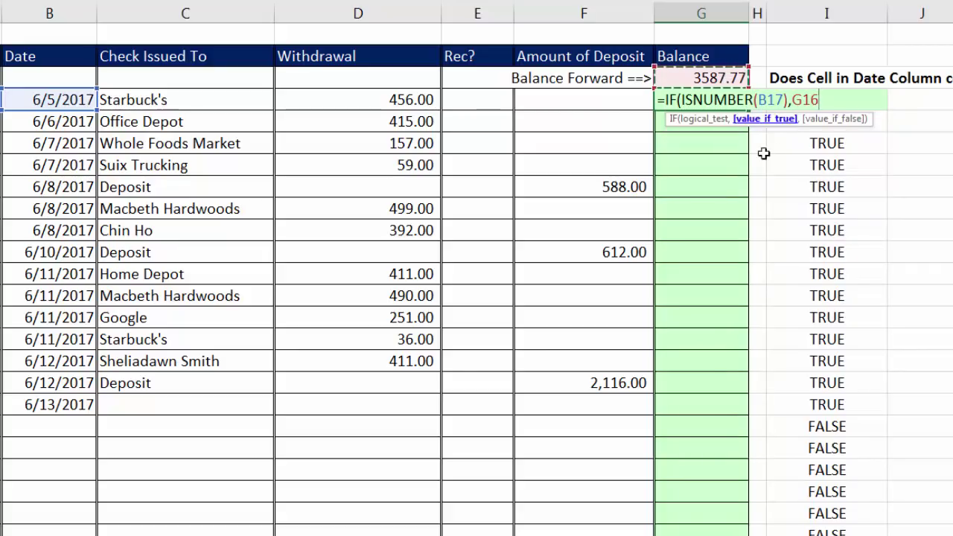
{"action": "type", "text": "+"}
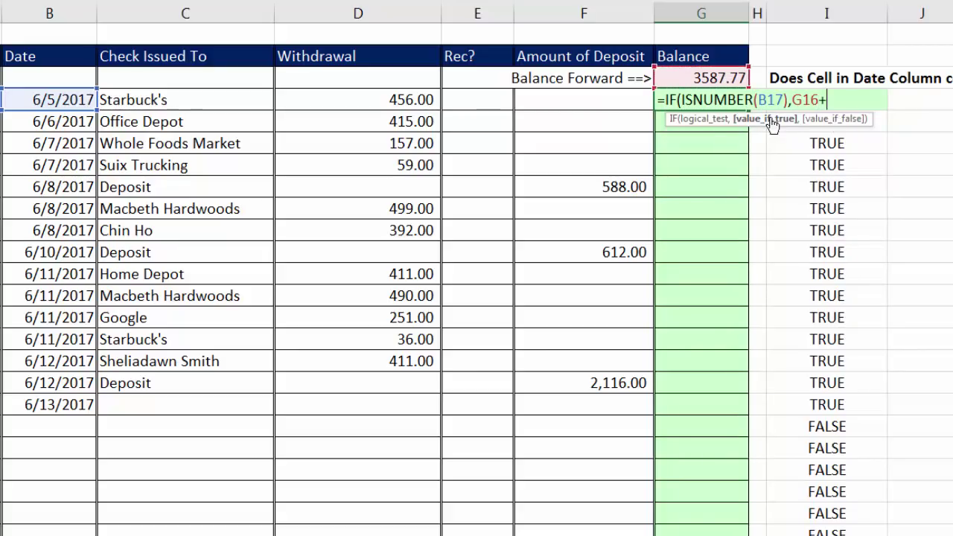
{"action": "left_click", "coordinate": [624, 102]}
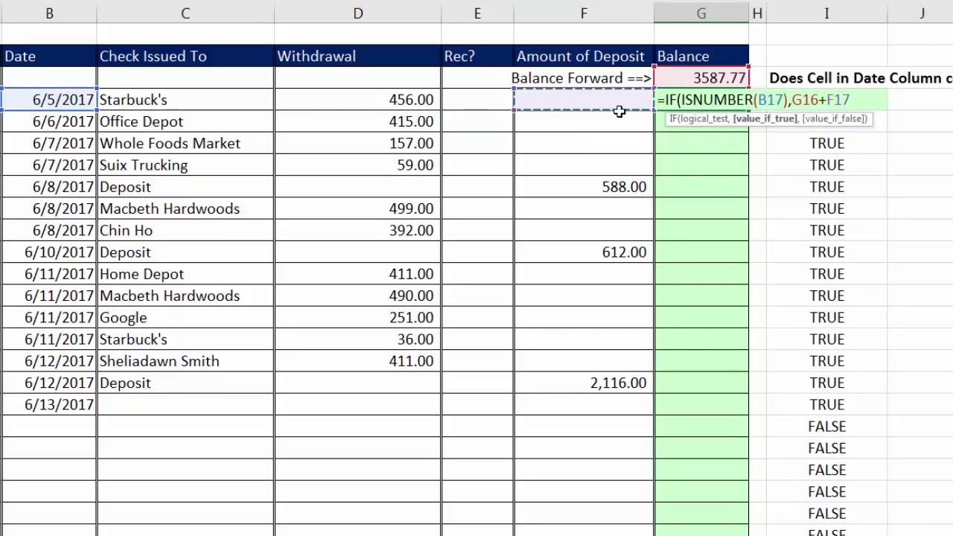
{"action": "type", "text": "-"}
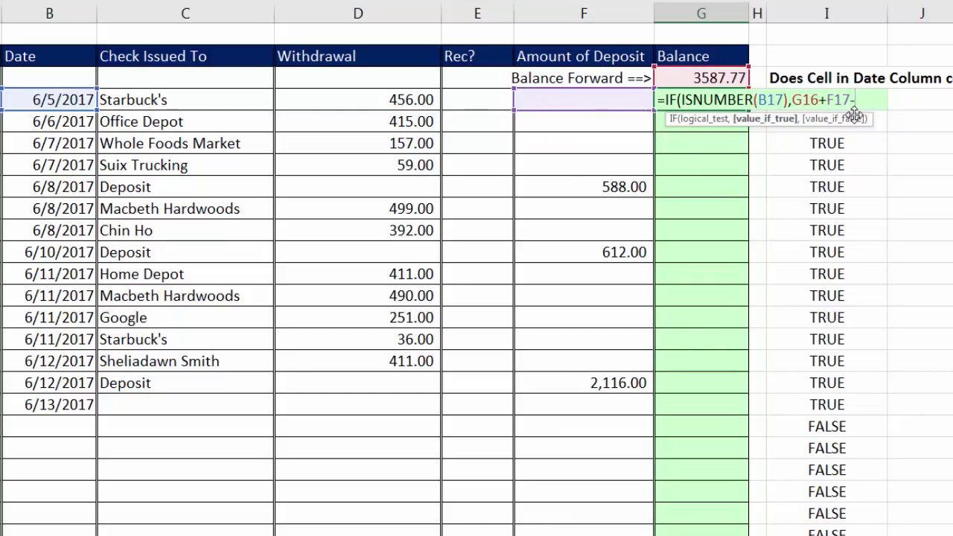
{"action": "left_click", "coordinate": [392, 99]}
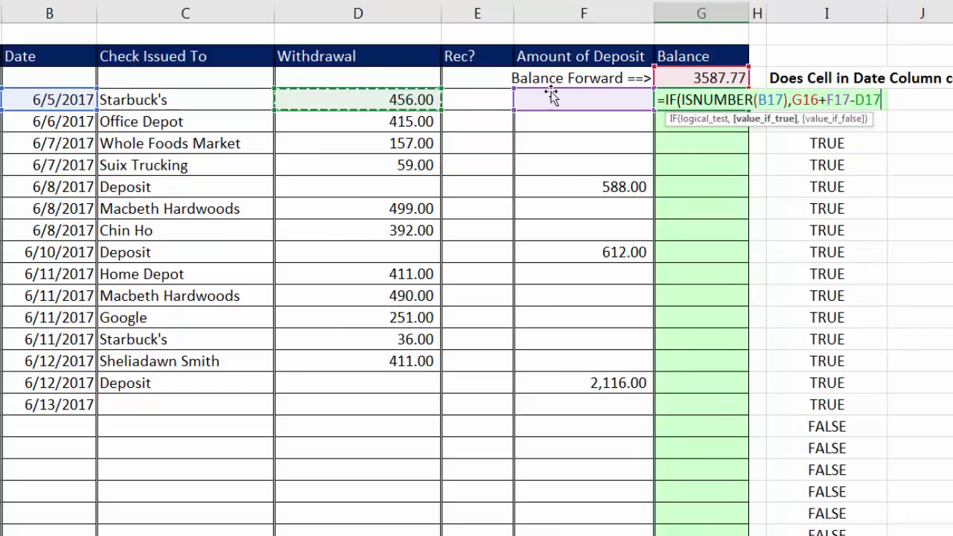
{"action": "left_click", "coordinate": [763, 120]}
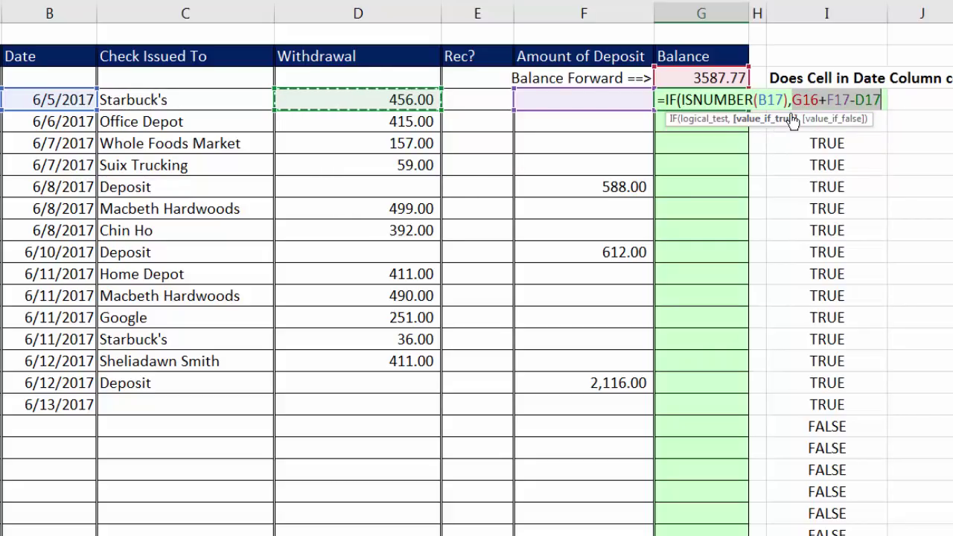
{"action": "left_click", "coordinate": [711, 120]}
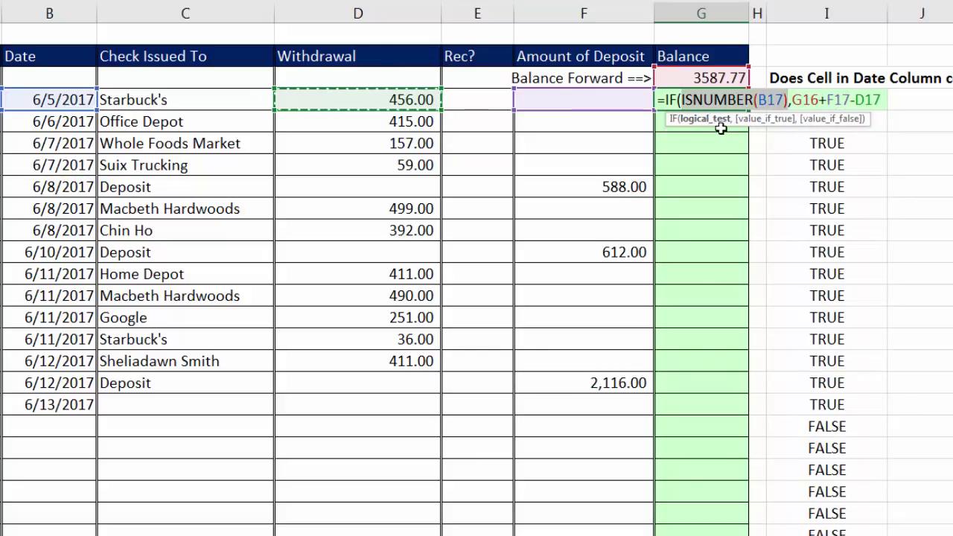
{"action": "left_click", "coordinate": [765, 120]}
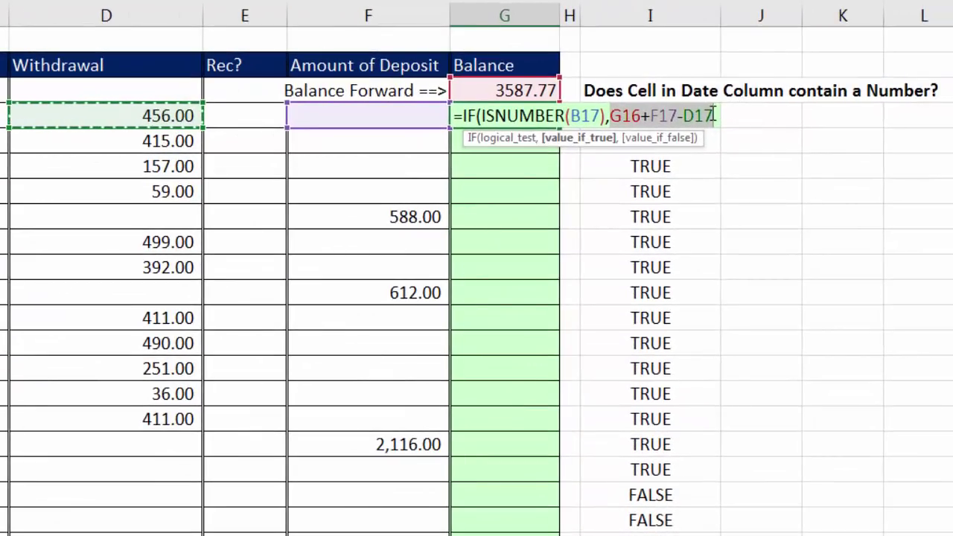
Set the value if false in G17's IF formula to an empty text string ("") and close the formula
{"action": "left_click", "coordinate": [713, 115]}
{"action": "type", "text": ","}
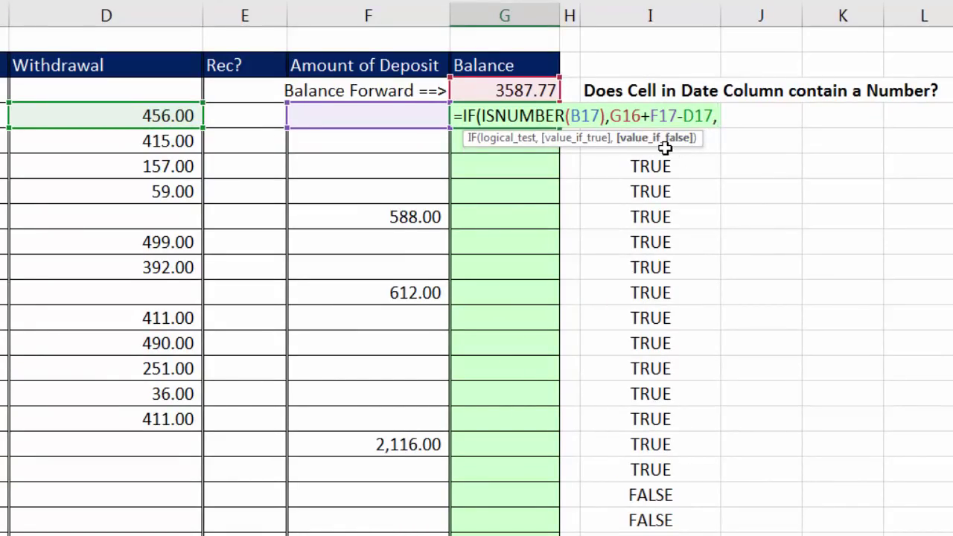
{"action": "left_click", "coordinate": [514, 141]}
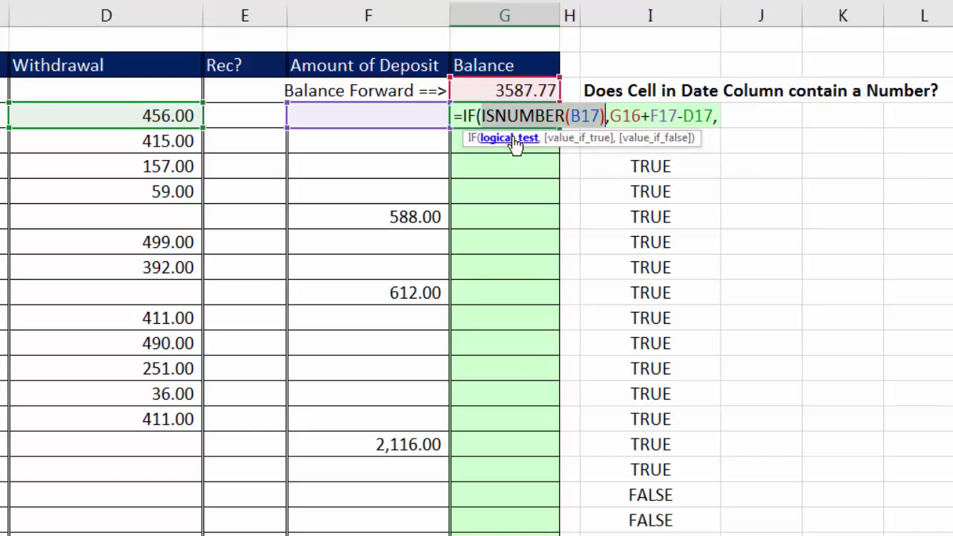
{"action": "left_click", "coordinate": [676, 140]}
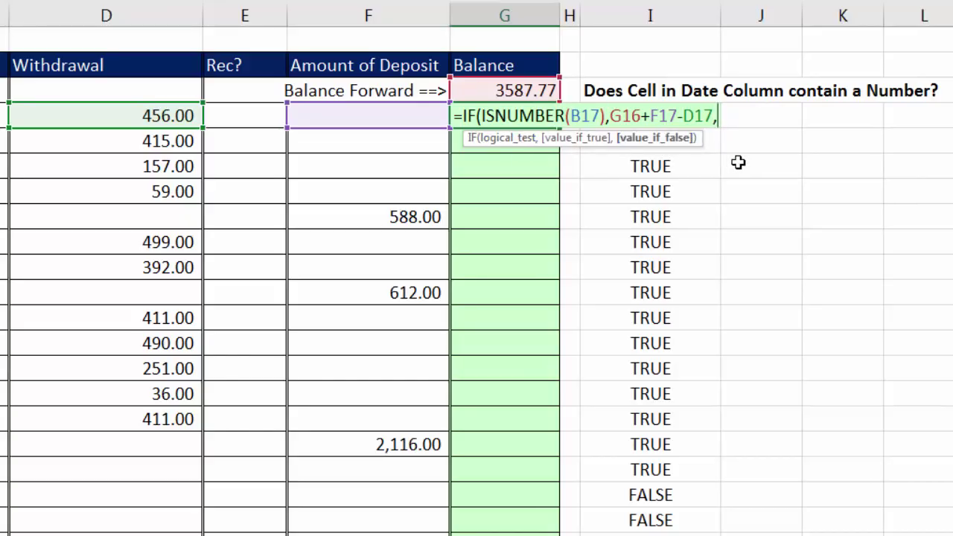
{"action": "type", "text": "\""}
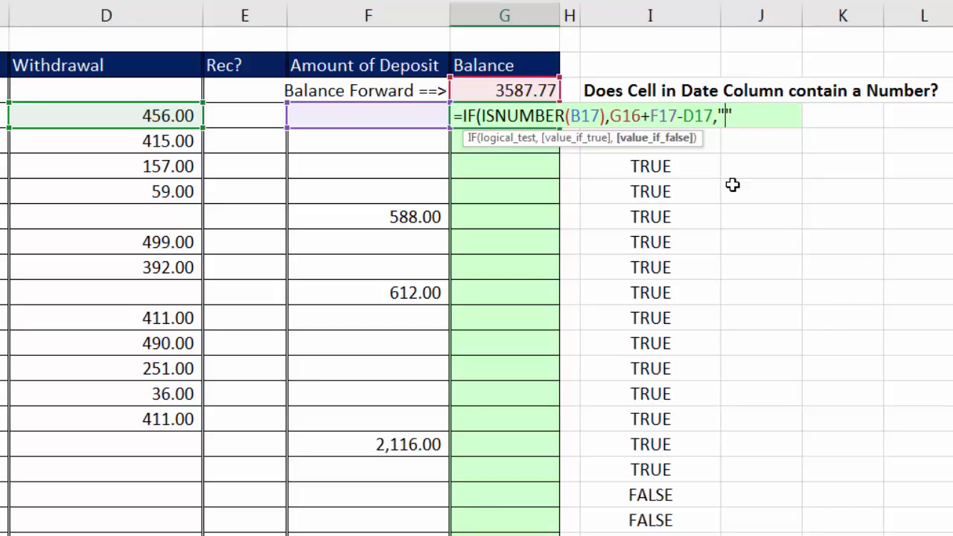
{"action": "type", "text": ")"}
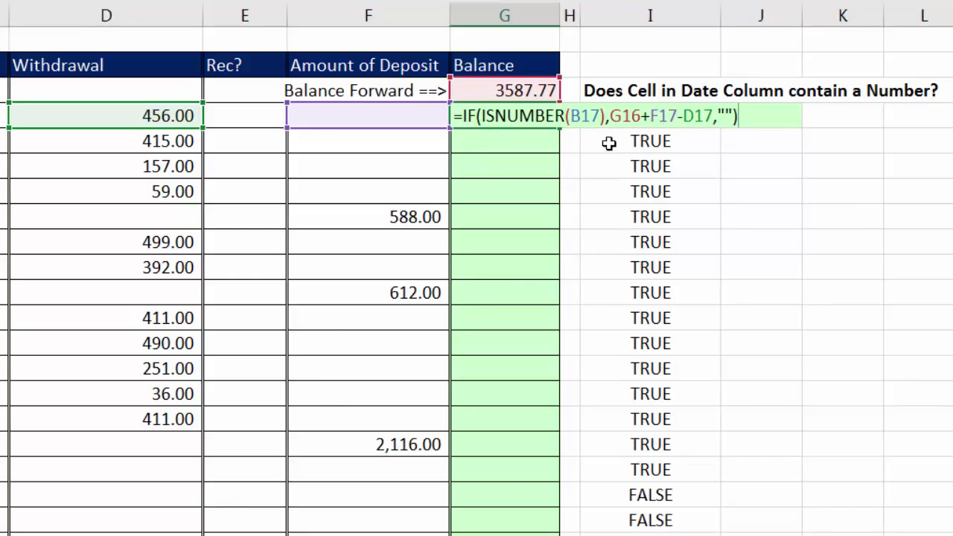
Check the three IF arguments, commit the formula in G17, and copy it down the Balance column to G40
{"action": "left_click", "coordinate": [482, 119]}
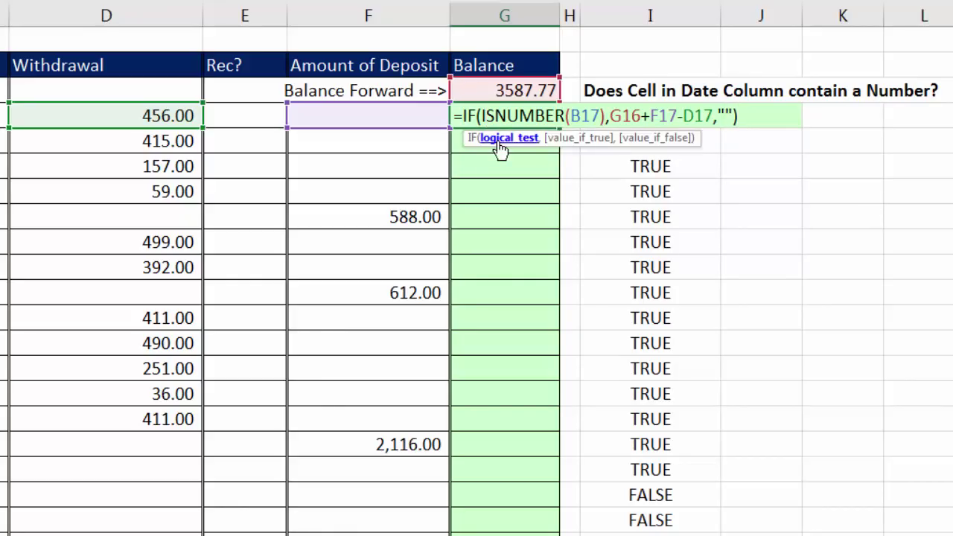
{"action": "left_click", "coordinate": [497, 144]}
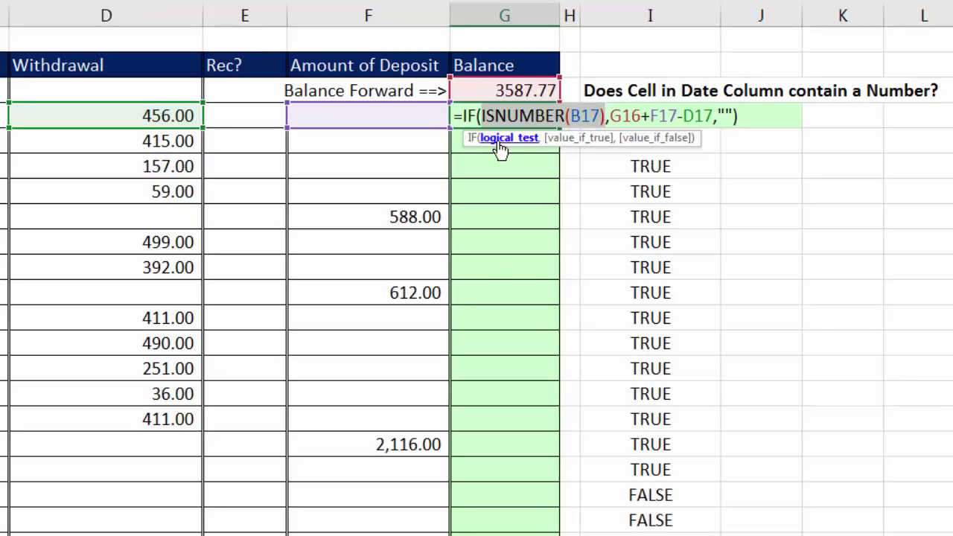
{"action": "left_click", "coordinate": [594, 142]}
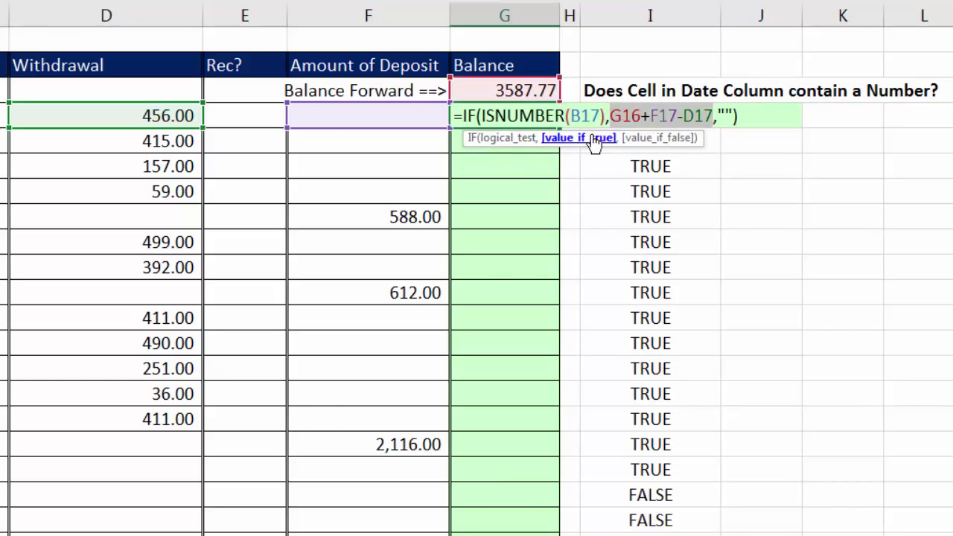
{"action": "left_click", "coordinate": [653, 143]}
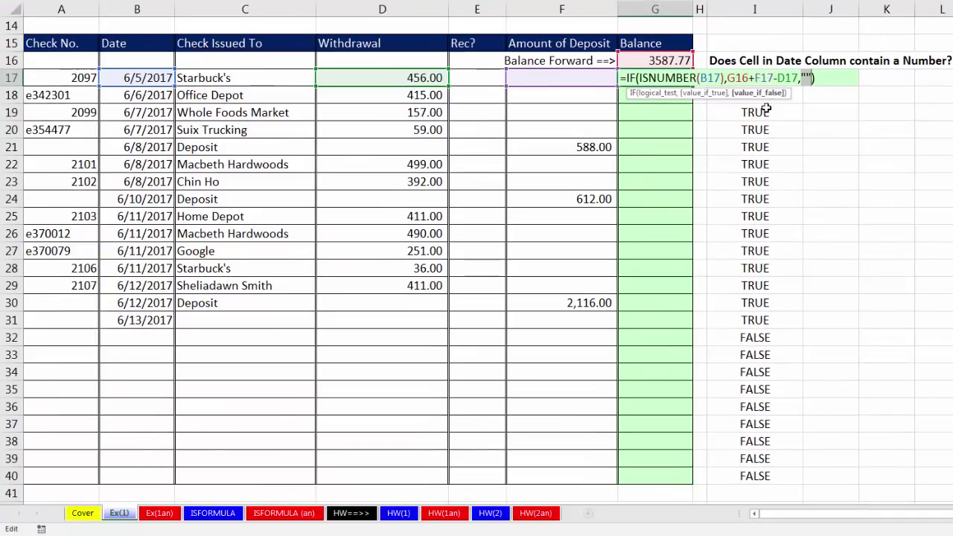
{"action": "key", "text": "ctrl+Return"}
{"action": "left_click_drag", "start_coordinate": [695, 85], "coordinate": [699, 474]}
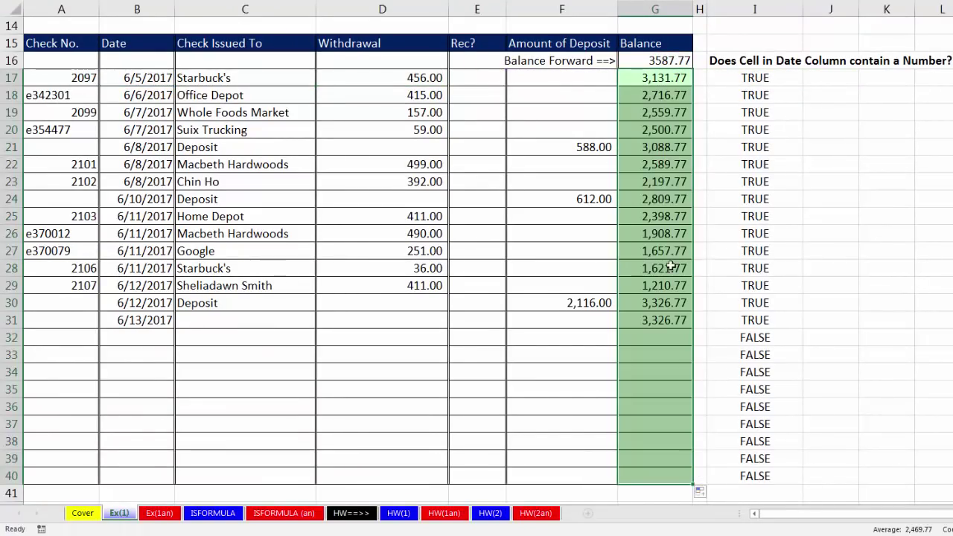
Verify the cell references in the copied balance formula in the last register row, G40
{"action": "left_click", "coordinate": [657, 477]}
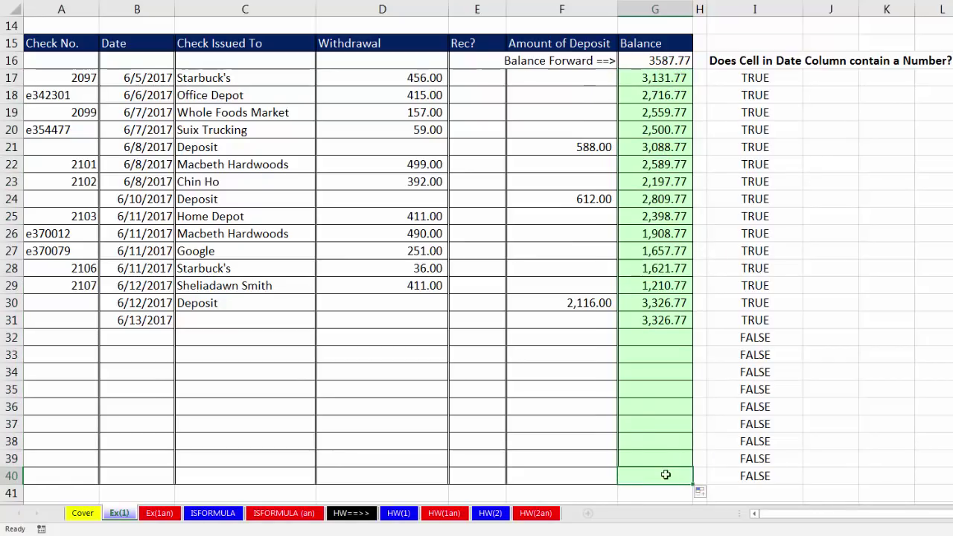
{"action": "key", "text": "F2"}
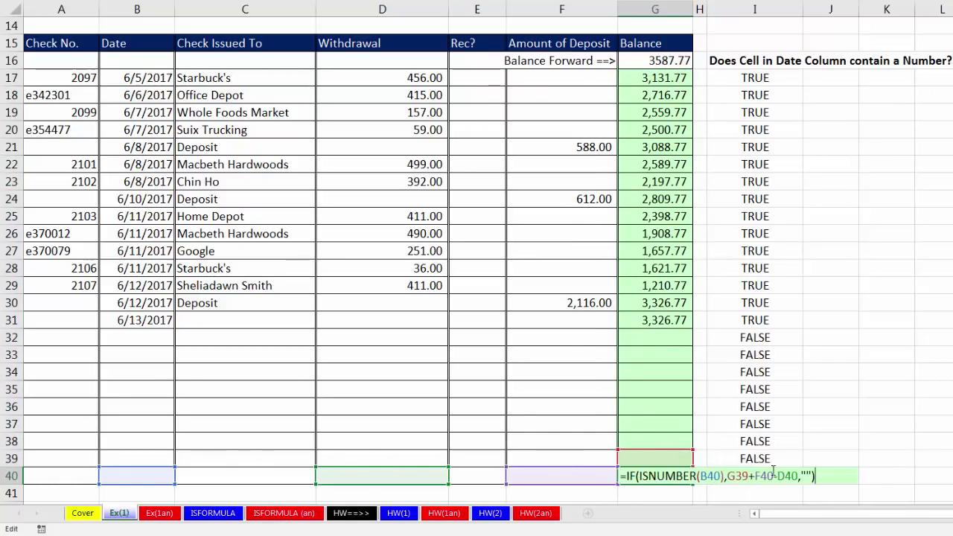
{"action": "key", "text": "Return"}
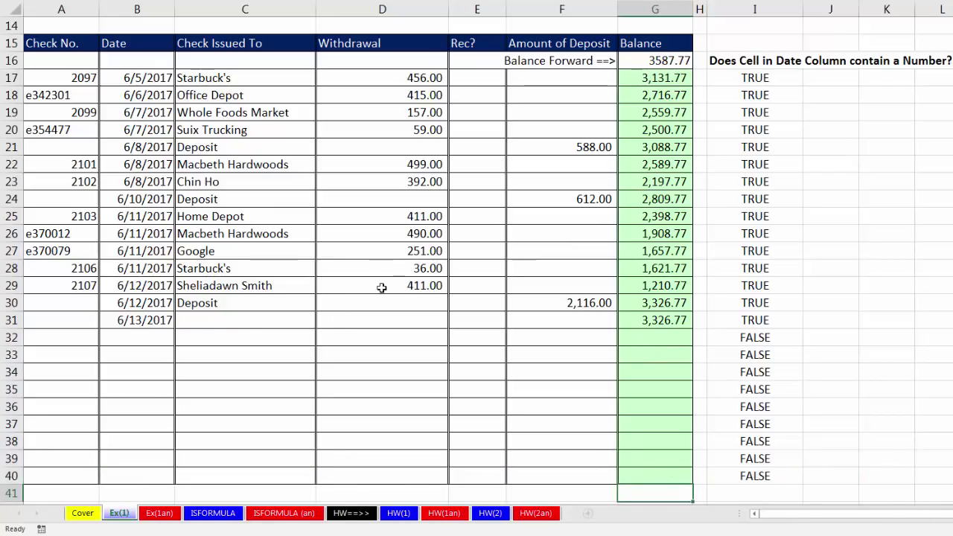
Test the balance formula by entering the date 6/13/2017 in B32, and clear the dates from B31:B32
{"action": "left_click", "coordinate": [159, 340]}
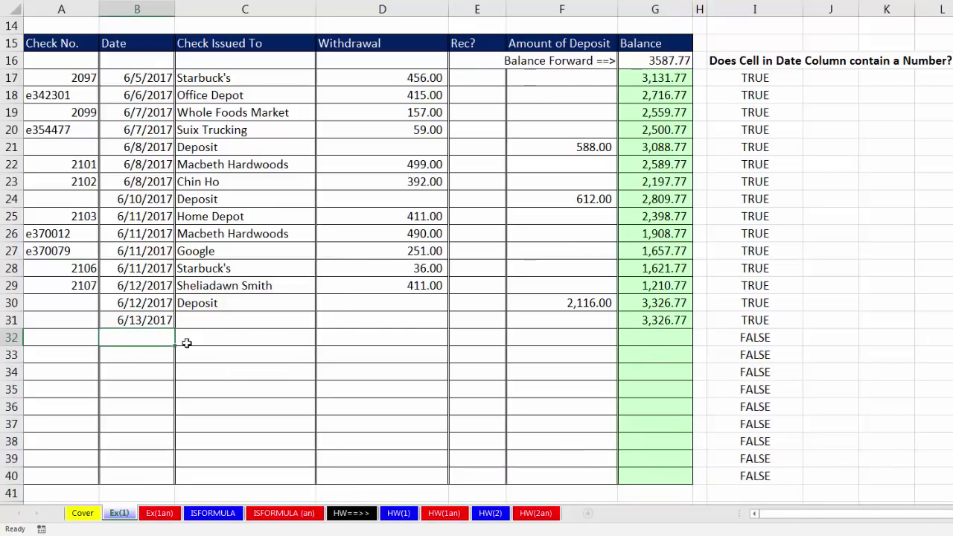
{"action": "type", "text": "6"}
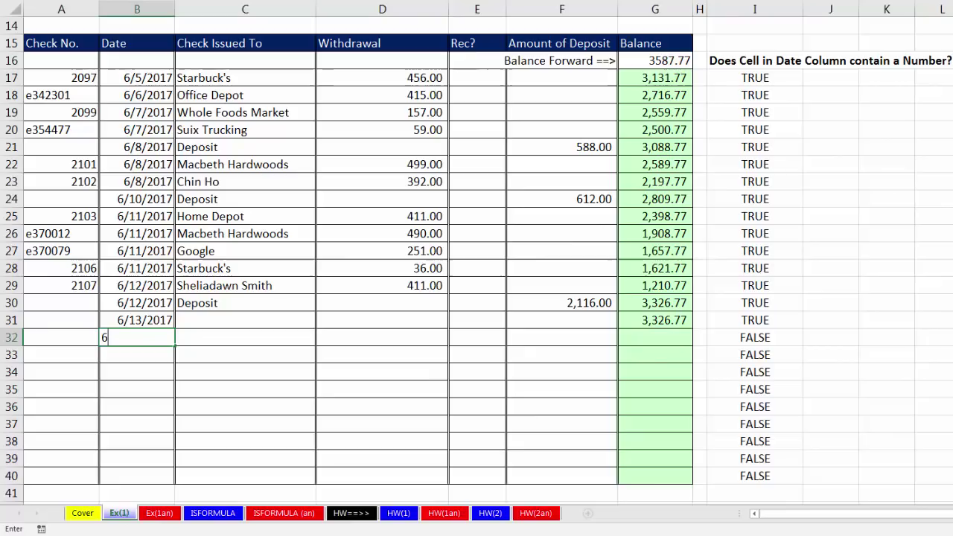
{"action": "type", "text": "/13/2017"}
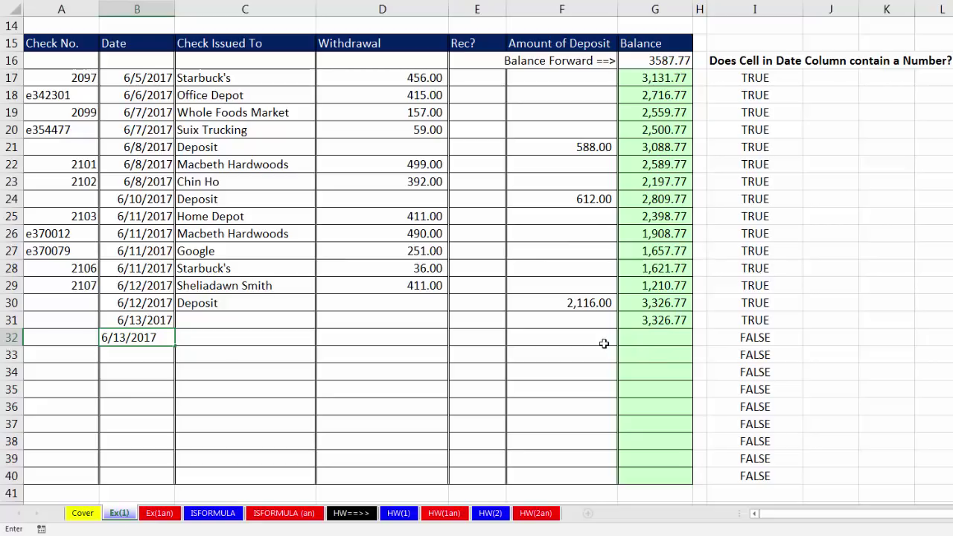
{"action": "key", "text": "Return"}
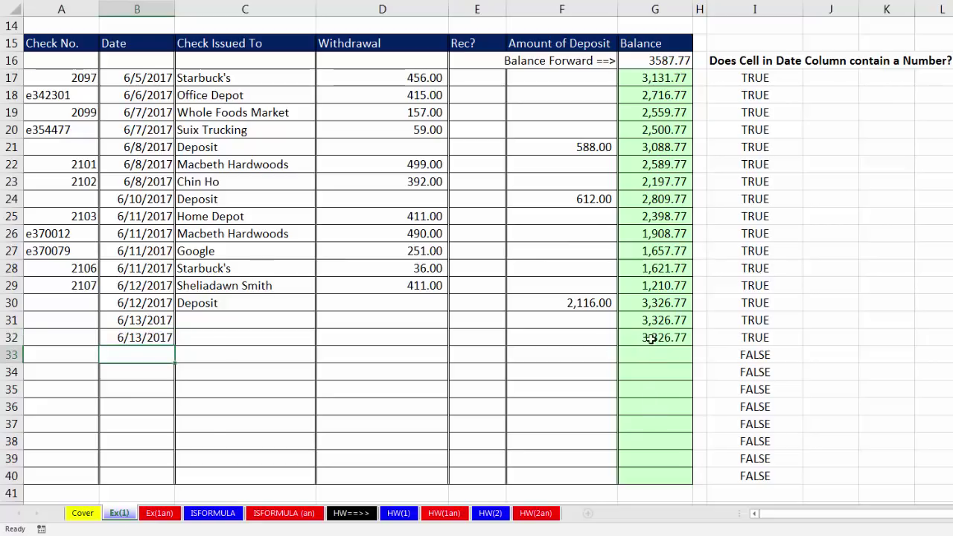
{"action": "left_click_drag", "start_coordinate": [161, 322], "coordinate": [165, 337]}
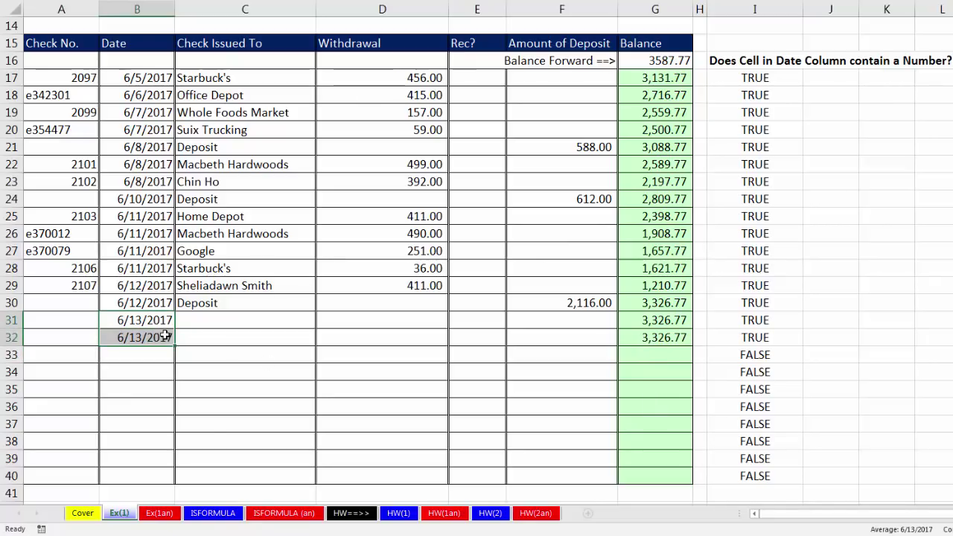
{"action": "key", "text": "Delete"}
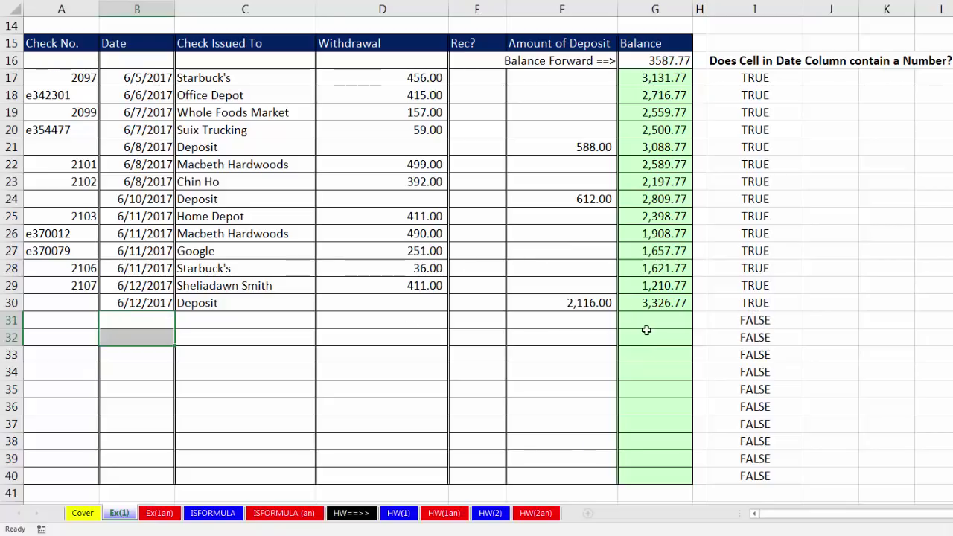
Examine the logical test and value-if-false arguments of the balance formula in G31 while its date cell is empty
{"action": "left_click", "coordinate": [649, 320]}
{"action": "key", "text": "F2"}
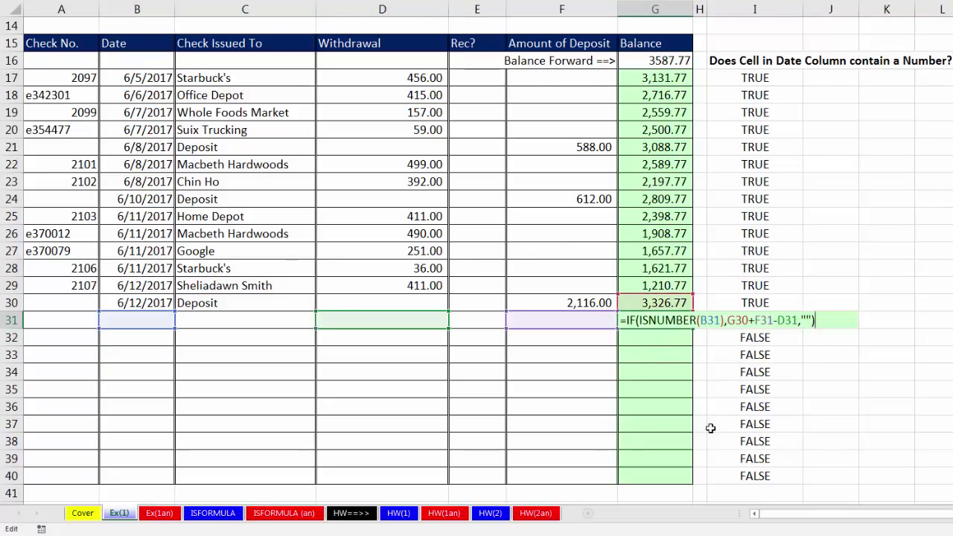
{"action": "left_click", "coordinate": [654, 320]}
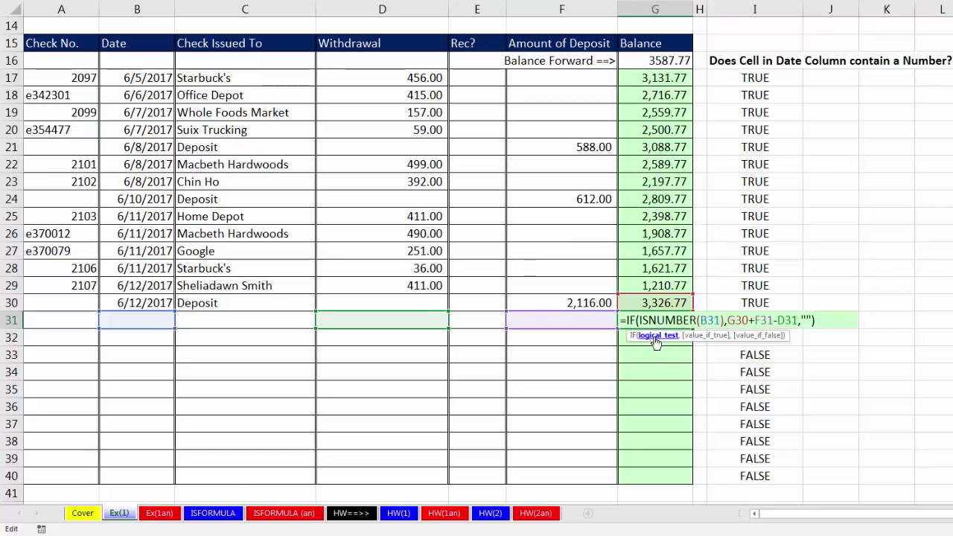
{"action": "left_click", "coordinate": [654, 337]}
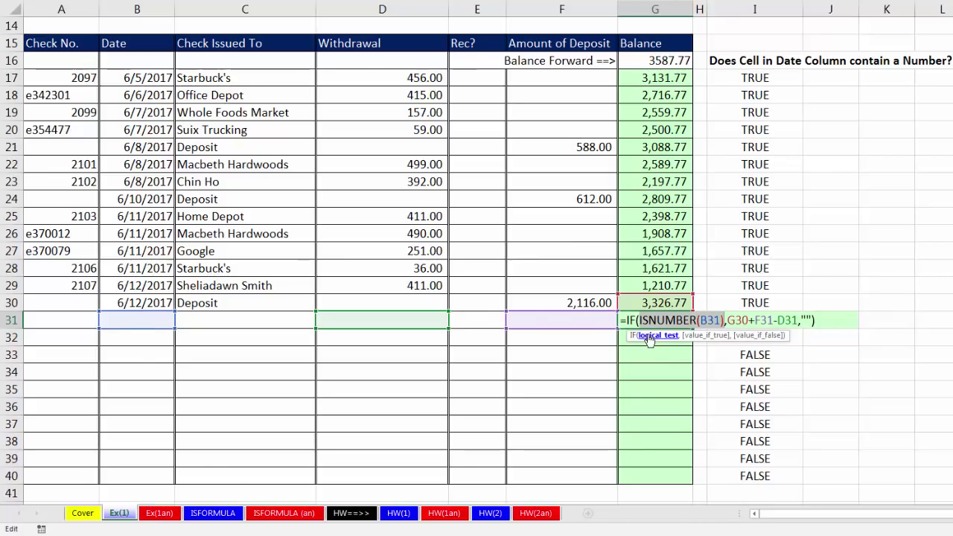
{"action": "left_click", "coordinate": [748, 339]}
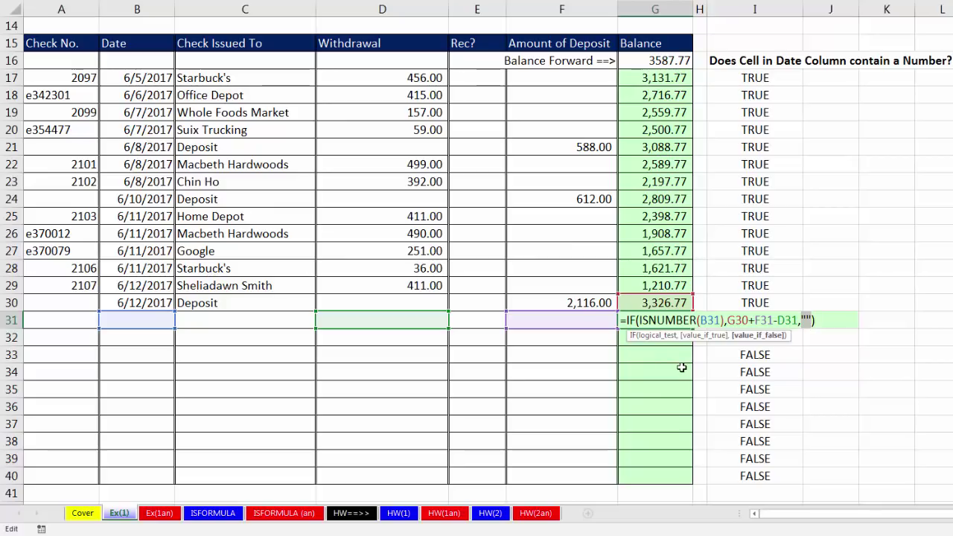
{"action": "key", "text": "Return"}
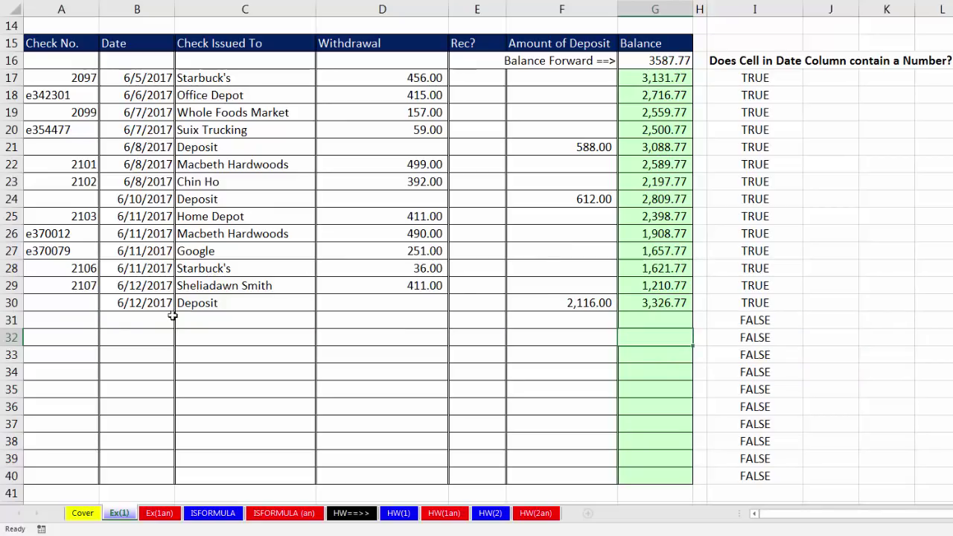
Enter the date 6/13/2017 in cell B31 of the check register's Date column
{"action": "left_click", "coordinate": [118, 321]}
{"action": "type", "text": "6/13/2017"}
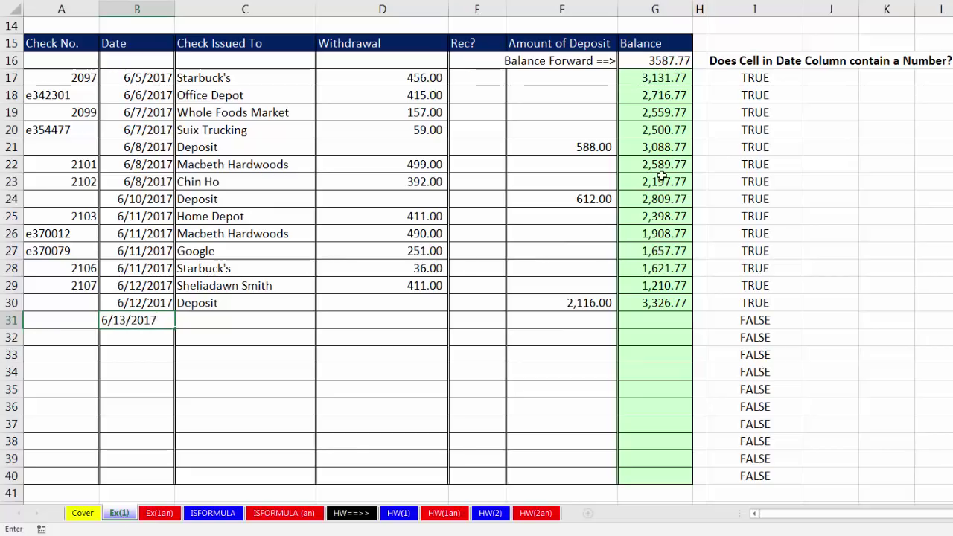
{"action": "key", "text": "Return"}
Examine the logical test and value-if-true arguments of the balance formula in G31 with its date filled in
{"action": "left_click", "coordinate": [676, 320]}
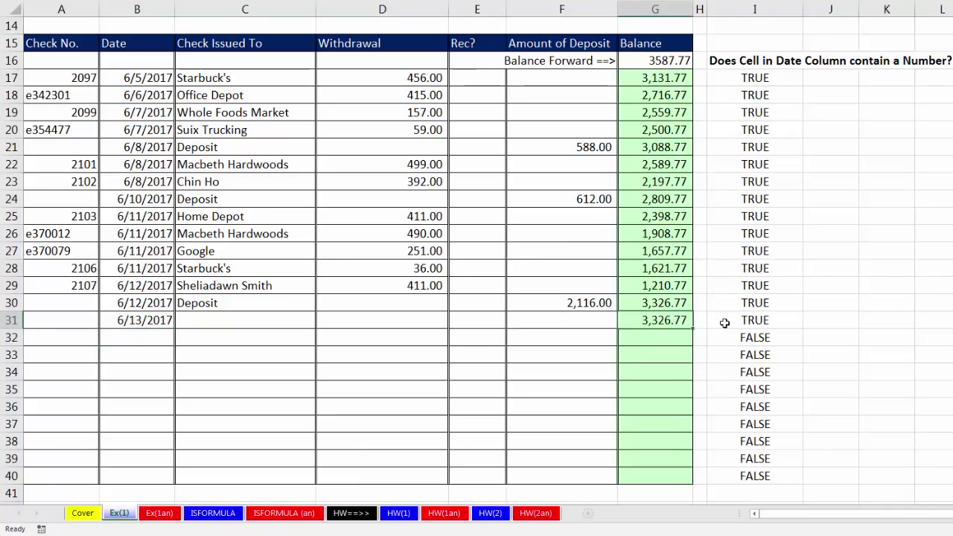
{"action": "key", "text": "F2"}
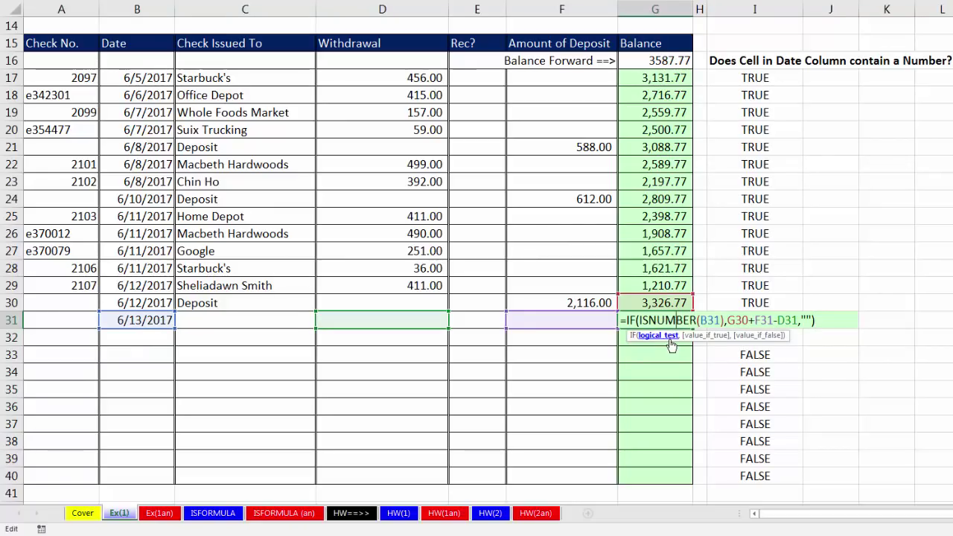
{"action": "left_click", "coordinate": [669, 337]}
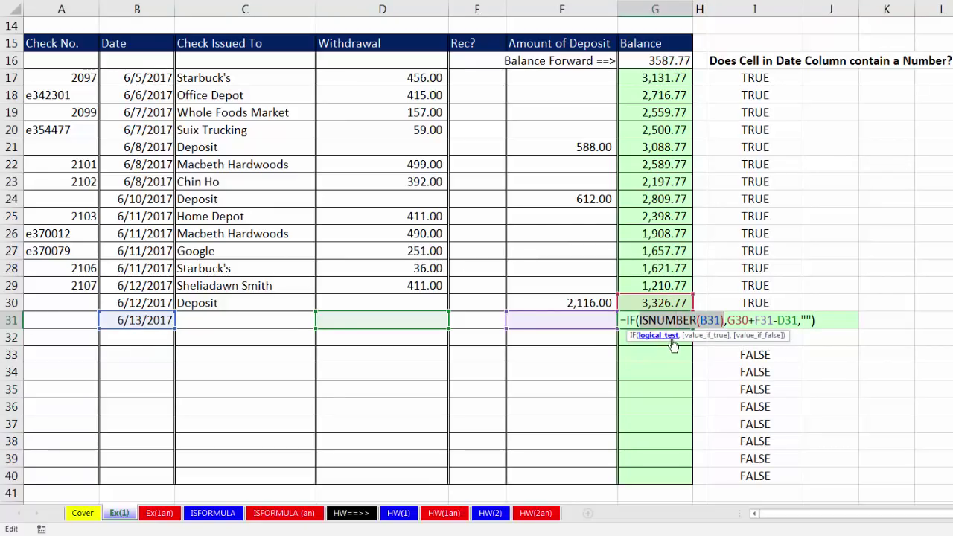
{"action": "left_click", "coordinate": [709, 337]}
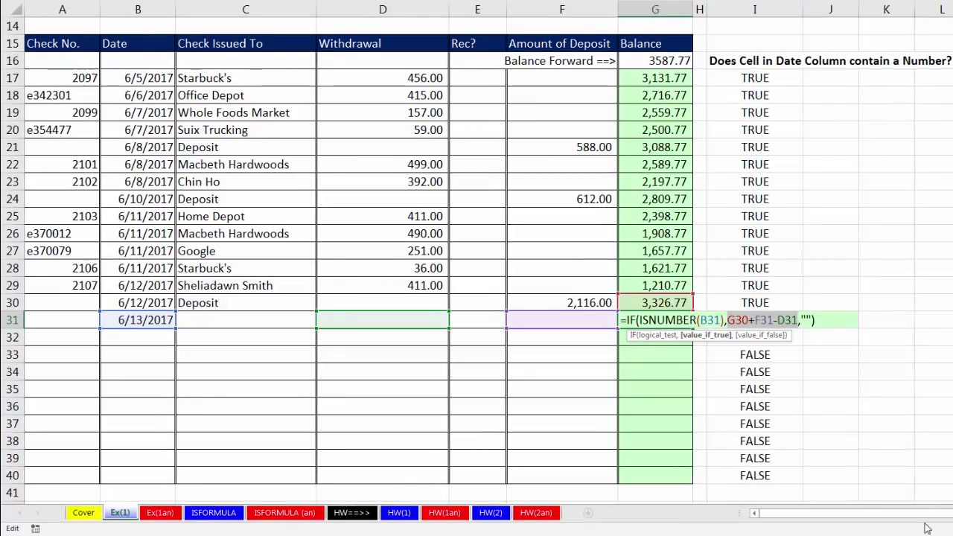
{"action": "key", "text": "ctrl+Return"}
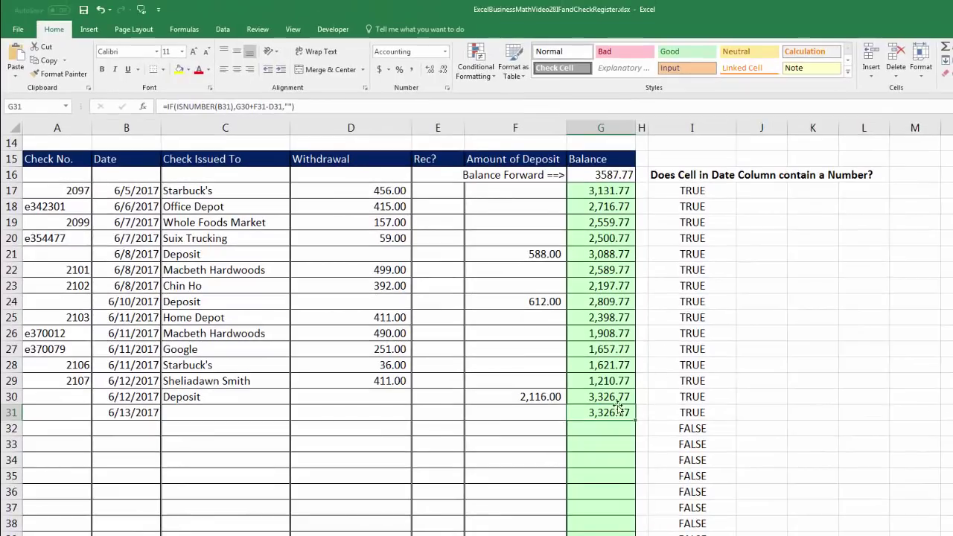
Step through the balance formula in G31 with Evaluate Formula until it is fully resolved, and close the evaluation
{"action": "left_click", "coordinate": [185, 29]}
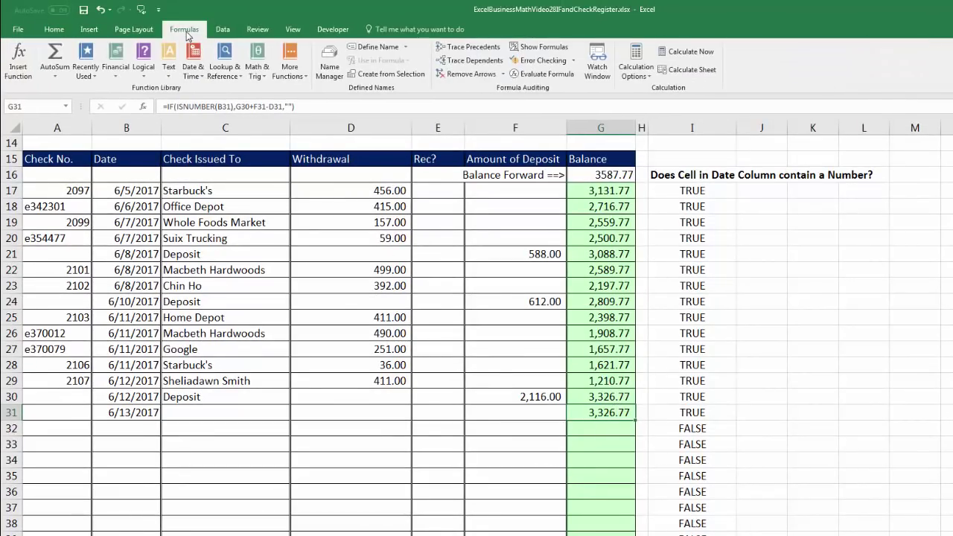
{"action": "left_click", "coordinate": [541, 74]}
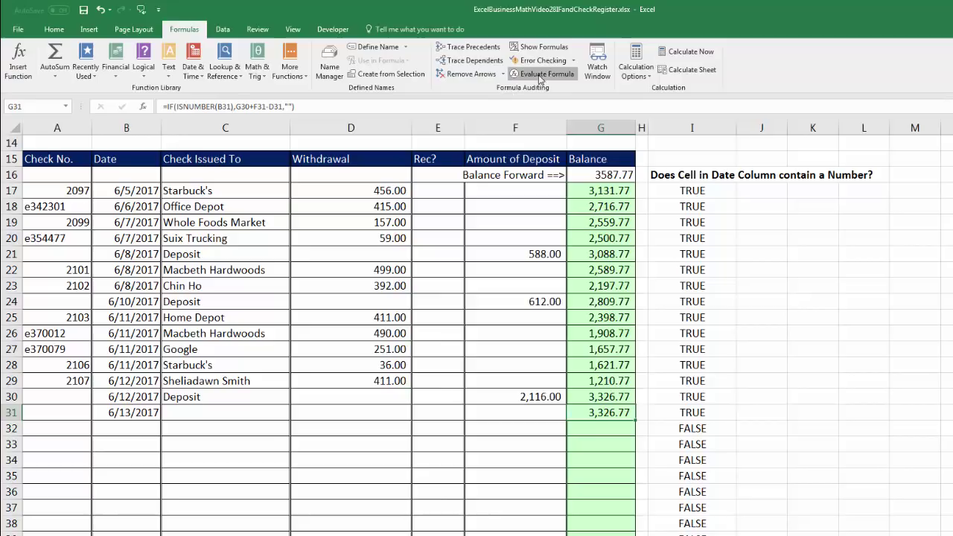
{"action": "left_click_drag", "start_coordinate": [551, 252], "coordinate": [474, 348]}
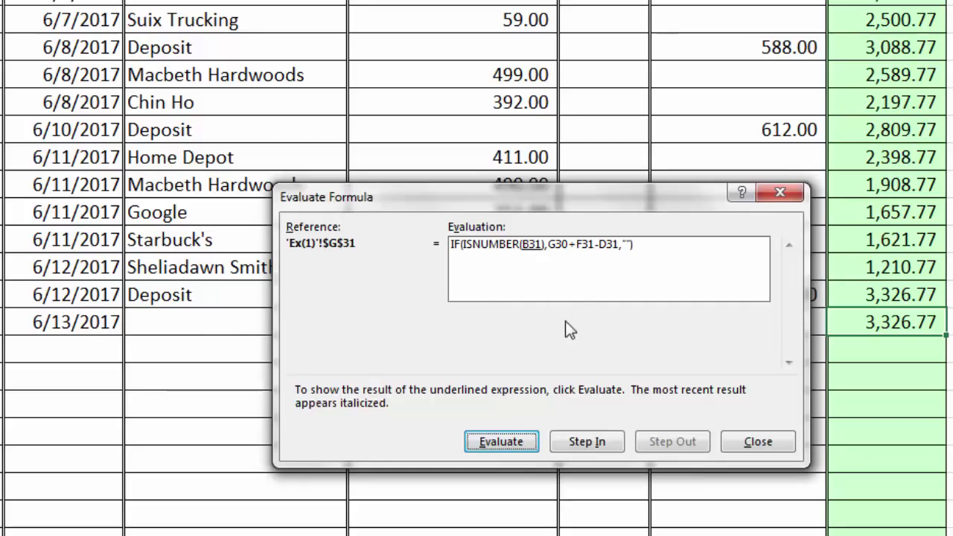
{"action": "key", "text": "Return"}
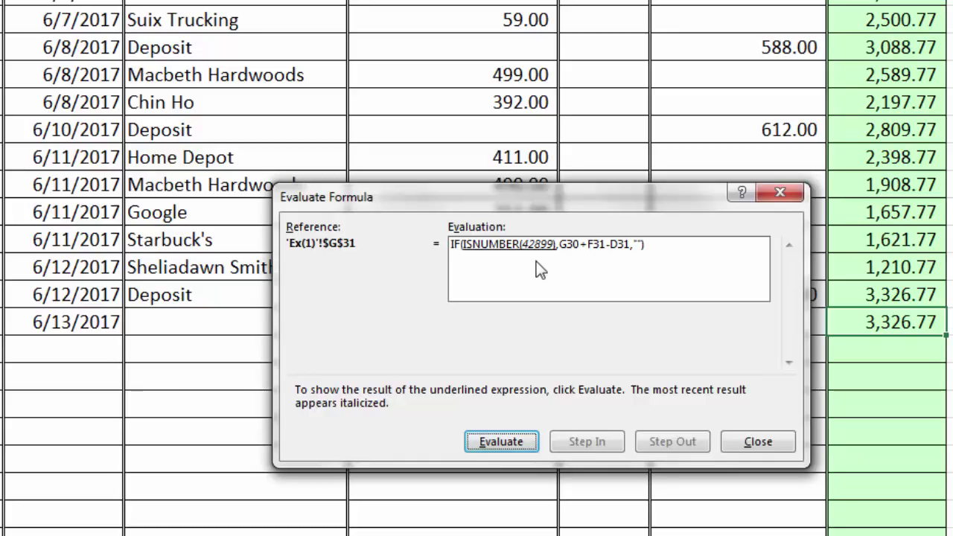
{"action": "key", "text": "Return"}
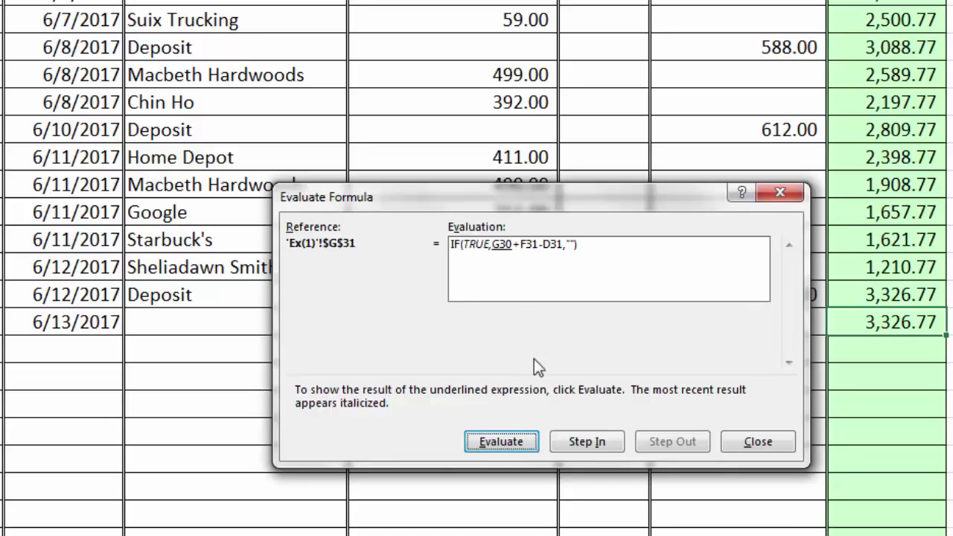
{"action": "key", "text": "Return"}
{"action": "key", "text": "Return"}
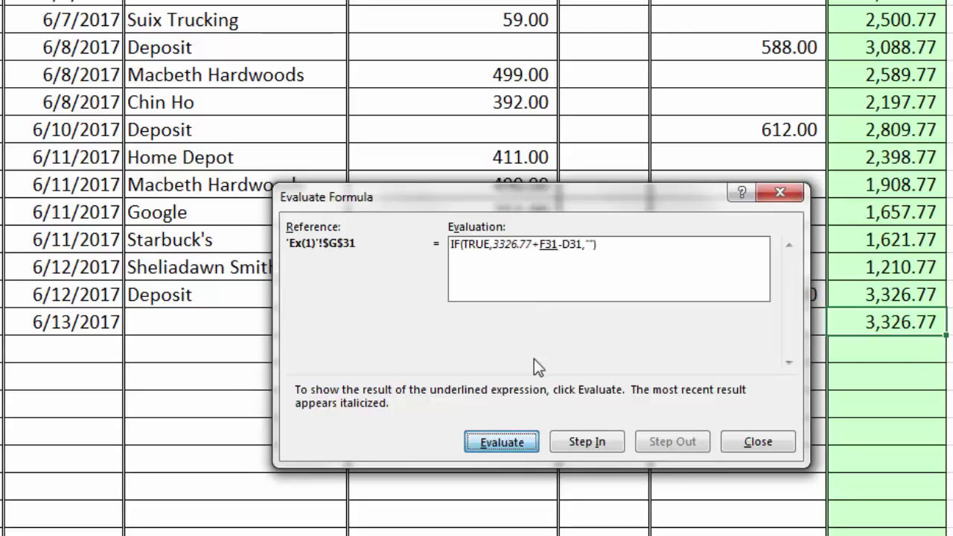
{"action": "key", "text": "Return"}
{"action": "key", "text": "Return"}
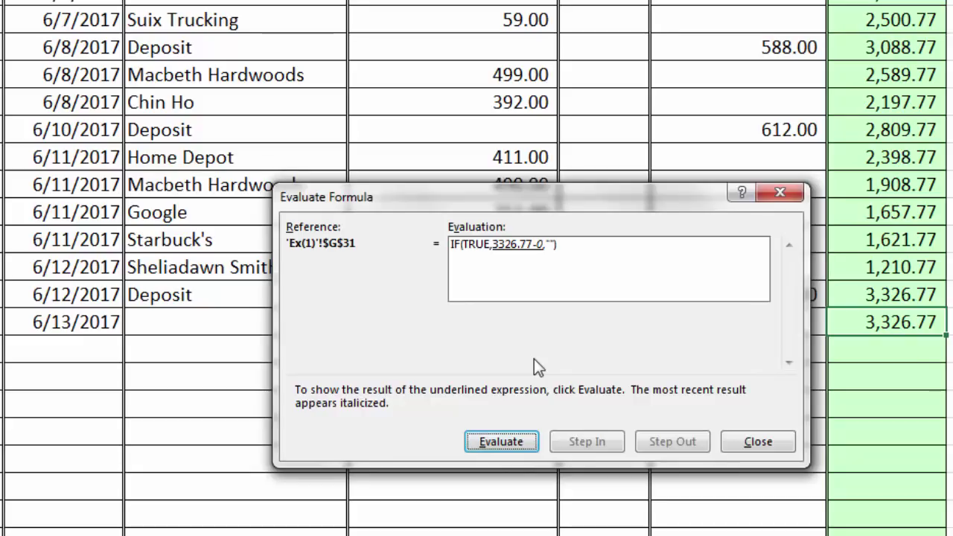
{"action": "key", "text": "Return"}
{"action": "key", "text": "Return"}
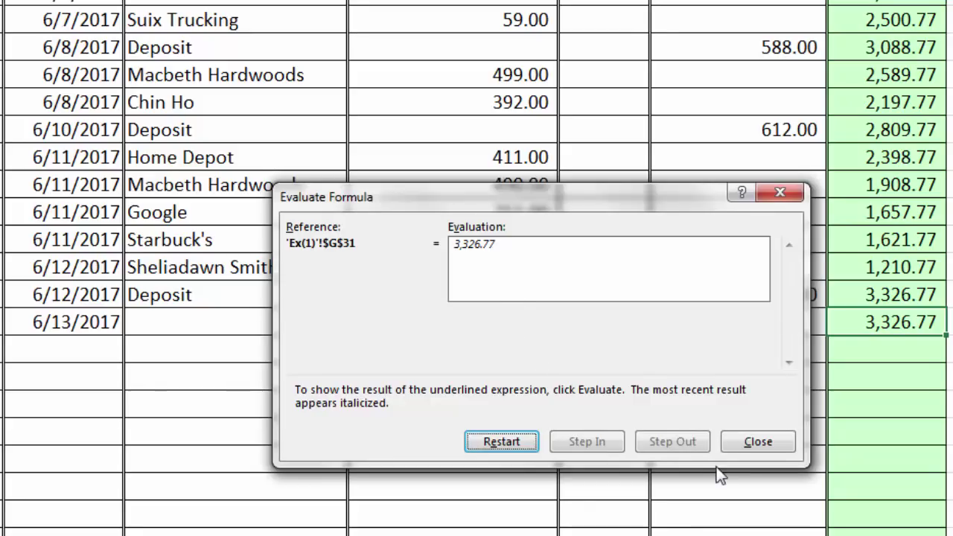
{"action": "key", "text": "Escape"}
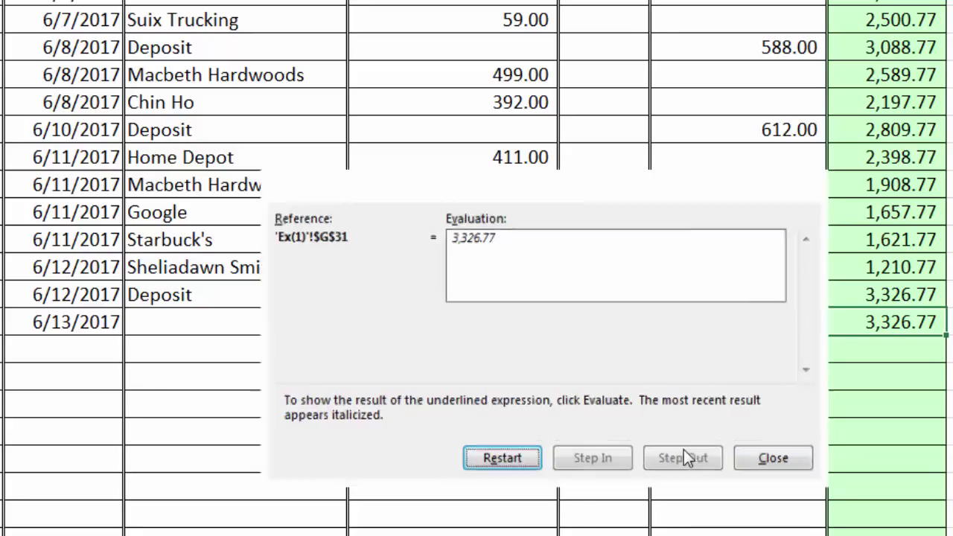
Clear the date in B31, step through G31's formula with Evaluate Formula, and undo the date deletion
{"action": "left_click", "coordinate": [100, 320]}
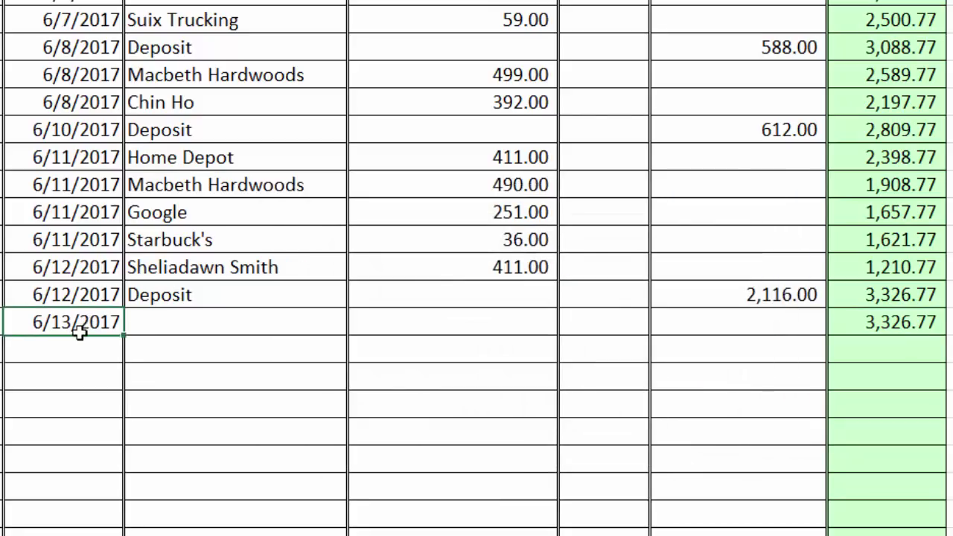
{"action": "key", "text": "Delete"}
{"action": "key", "text": "Right"}
{"action": "left_click", "coordinate": [903, 329]}
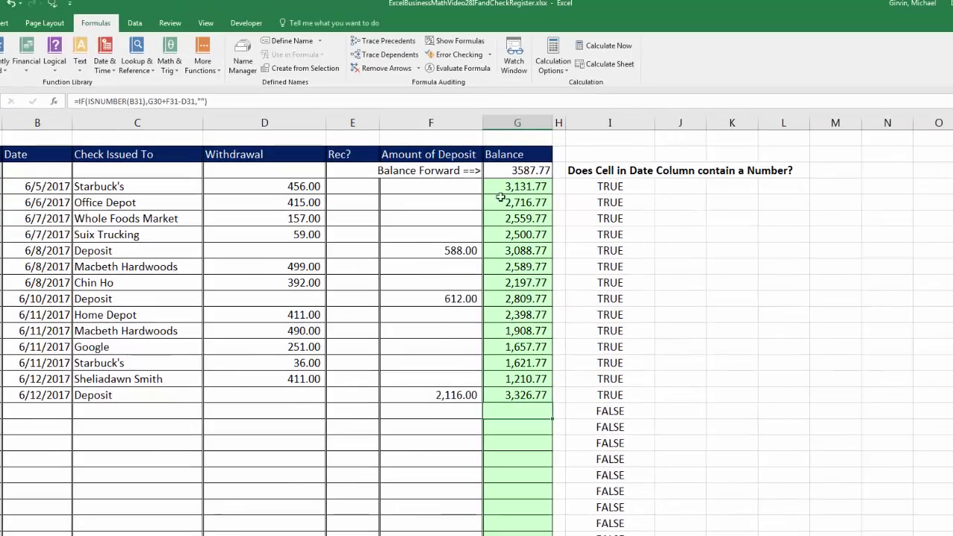
{"action": "left_click", "coordinate": [463, 71]}
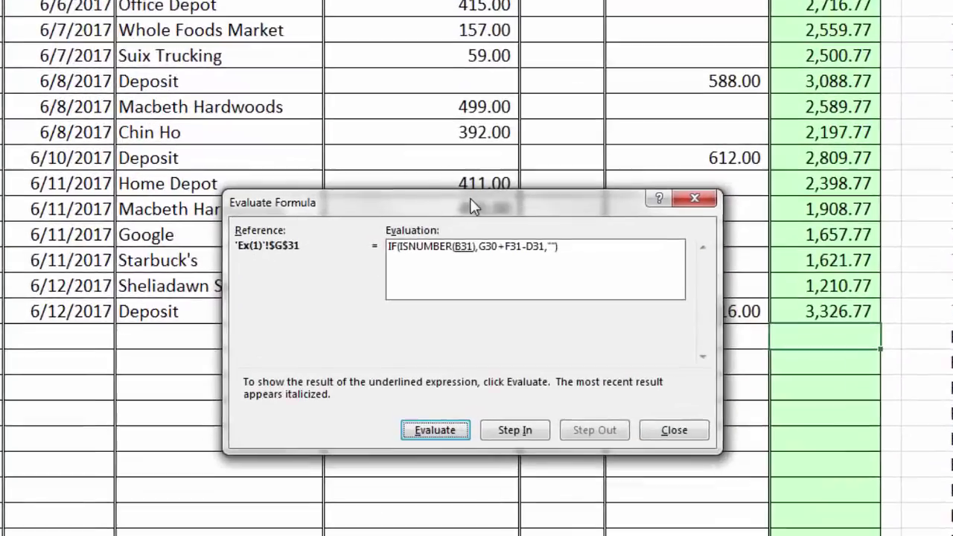
{"action": "key", "text": "Return"}
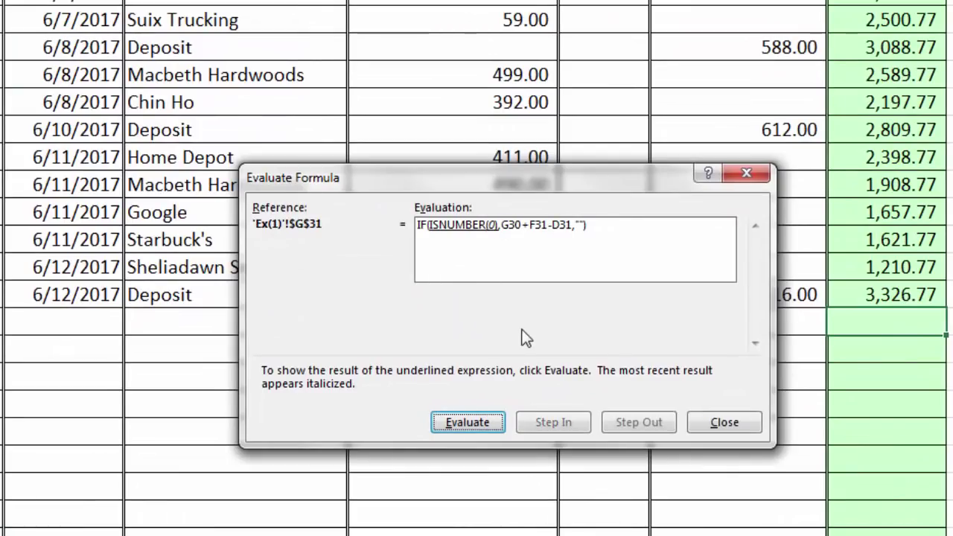
{"action": "key", "text": "Return"}
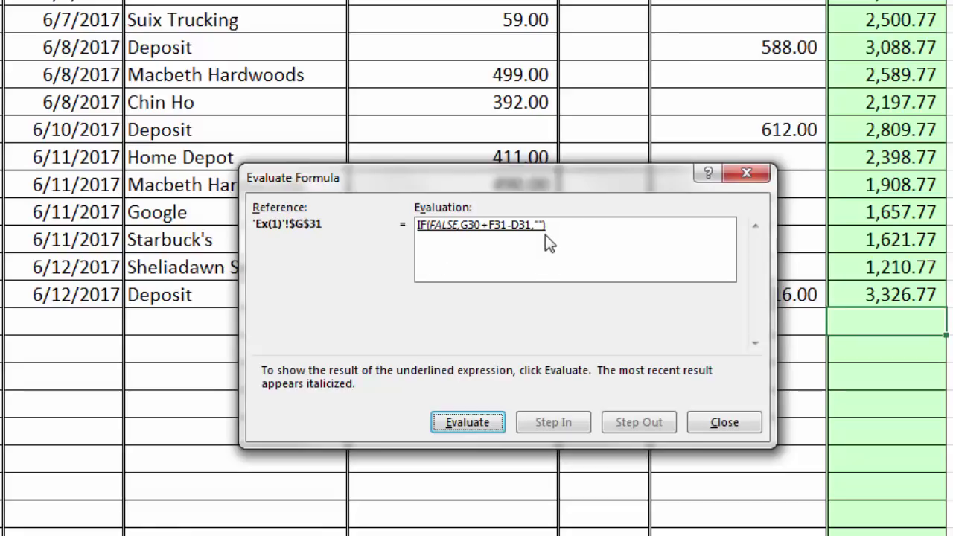
{"action": "key", "text": "Return"}
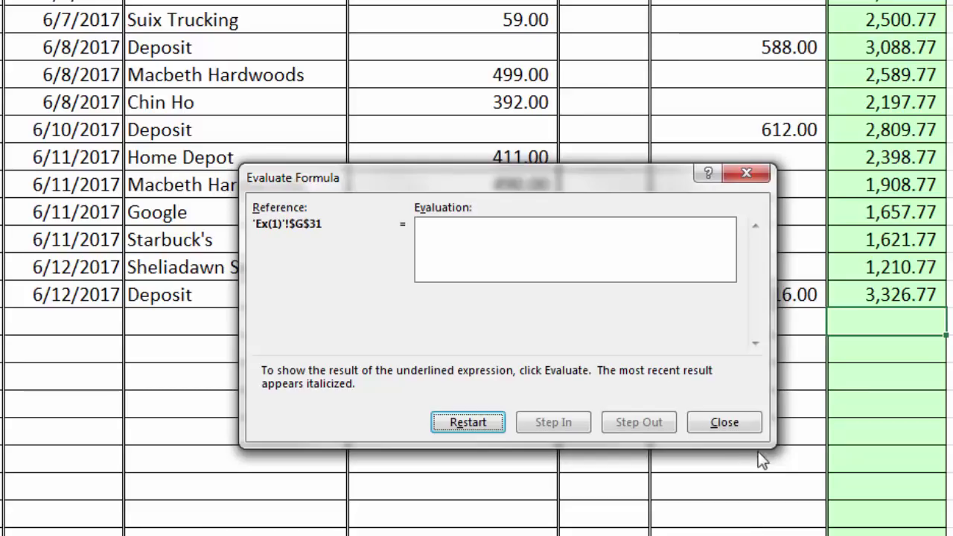
{"action": "left_click", "coordinate": [724, 422]}
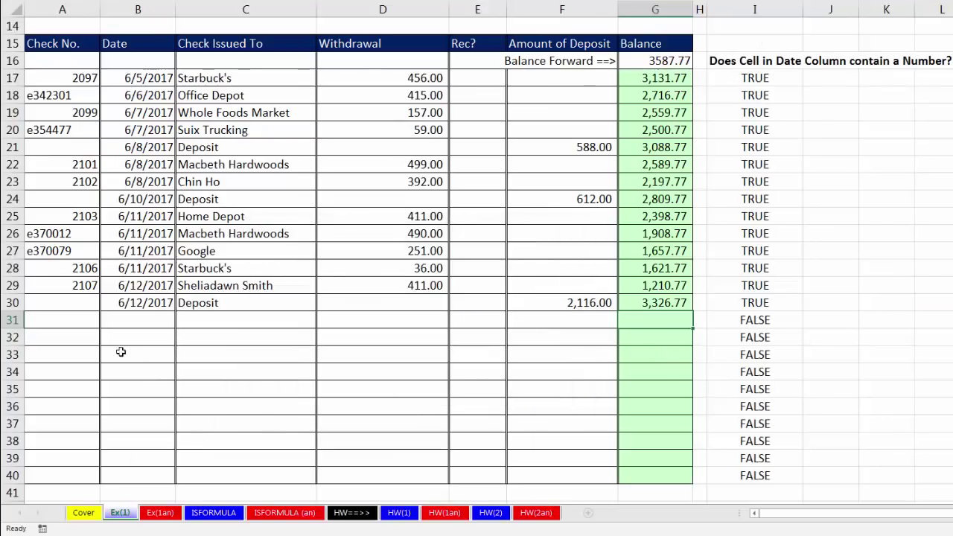
{"action": "key", "text": "ctrl+z"}
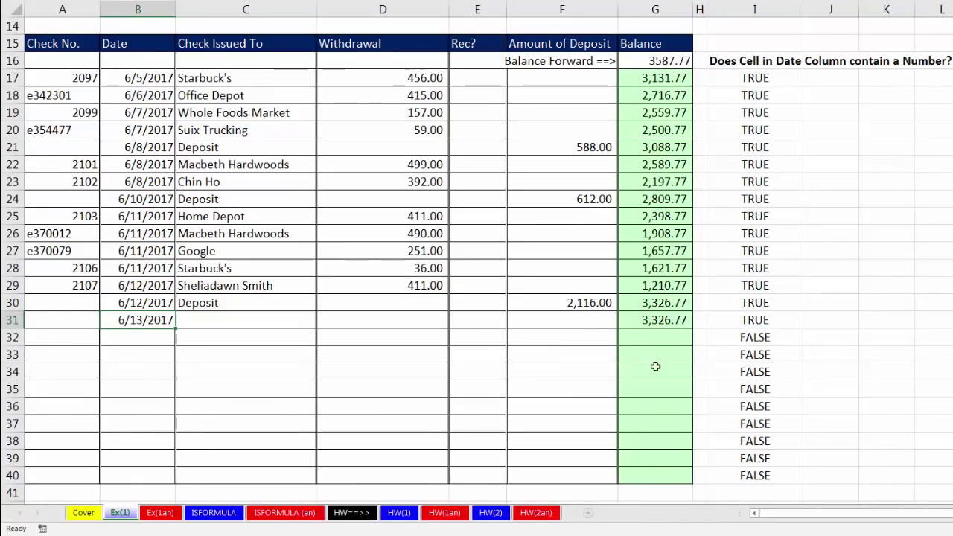
Review the logical test, value-if-true and value-if-false arguments of the IF formula in G31, leaving the formula as is
{"action": "left_click", "coordinate": [662, 320]}
{"action": "key", "text": "F2"}
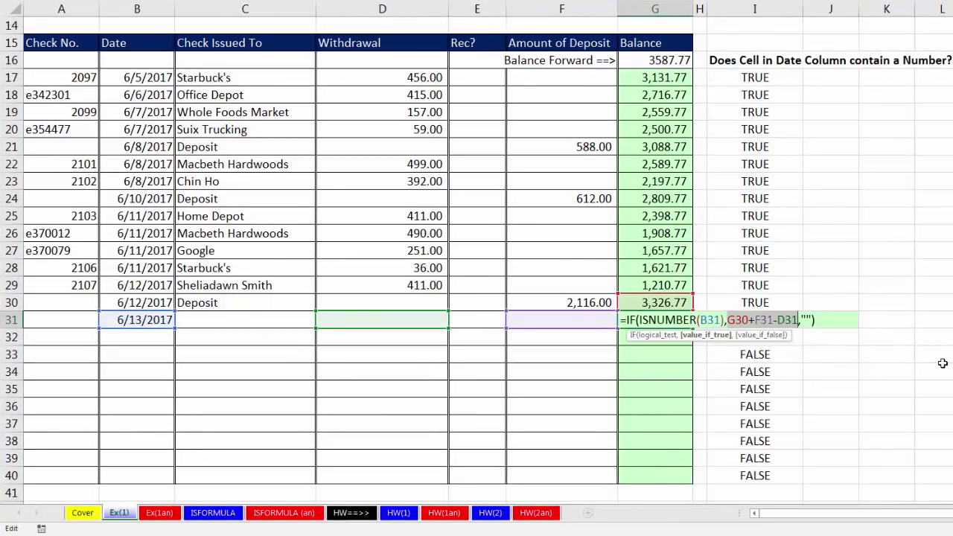
{"action": "left_click", "coordinate": [635, 320]}
{"action": "left_click", "coordinate": [694, 321]}
{"action": "left_click", "coordinate": [712, 335]}
{"action": "left_click", "coordinate": [749, 336]}
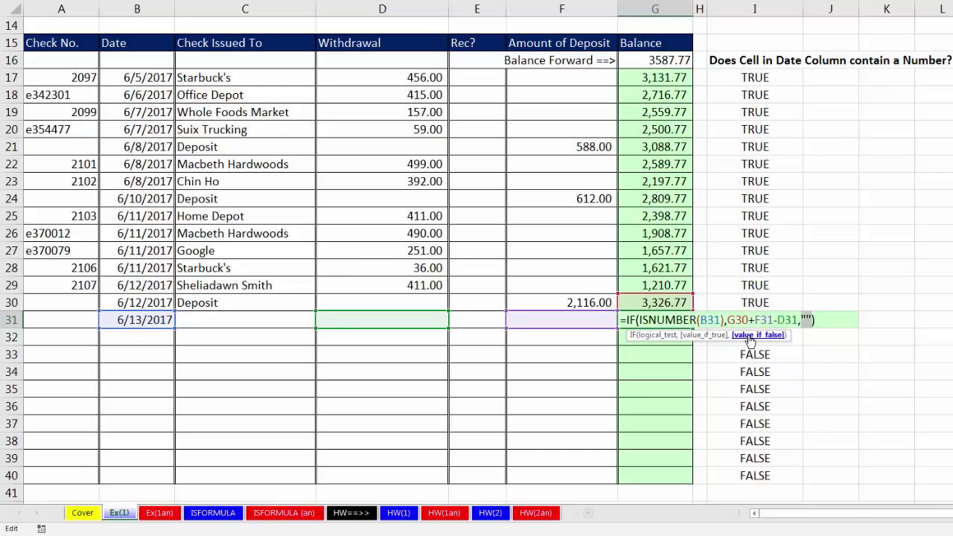
{"action": "left_click", "coordinate": [658, 334]}
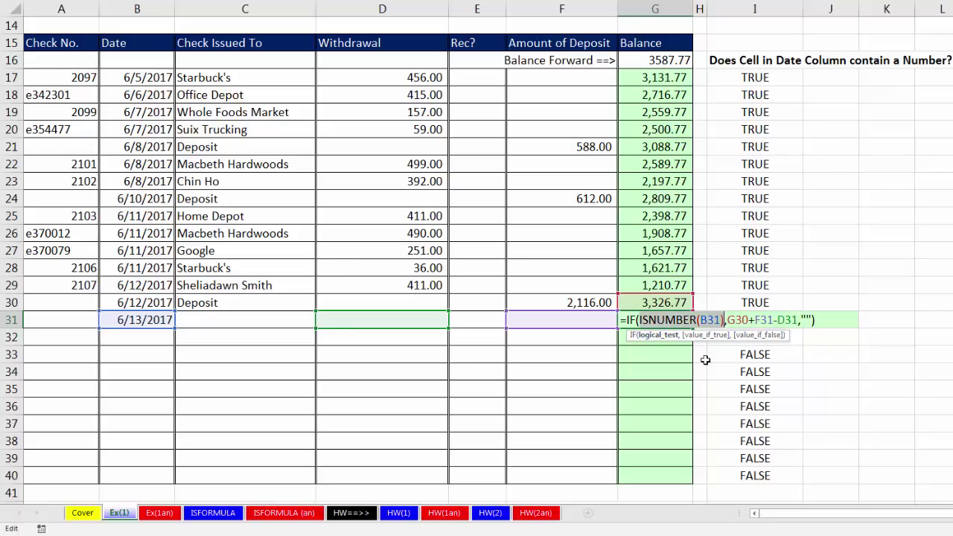
{"action": "key", "text": "Return"}
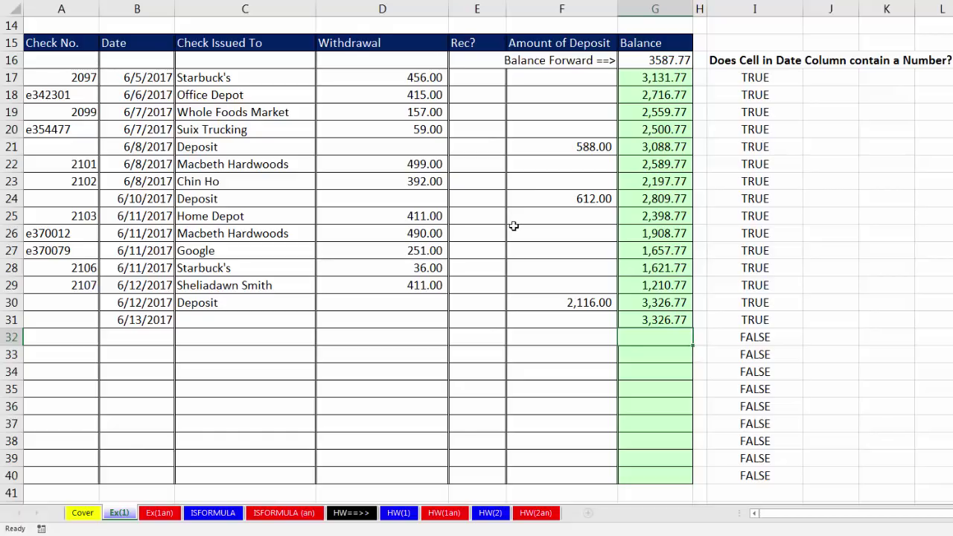
In the second register, enter =ISBLANK(B49) in I49 to test the date cell, and fill it down through I72
{"action": "scroll", "coordinate": [513, 225], "scroll_direction": "down", "scroll_amount": 9}
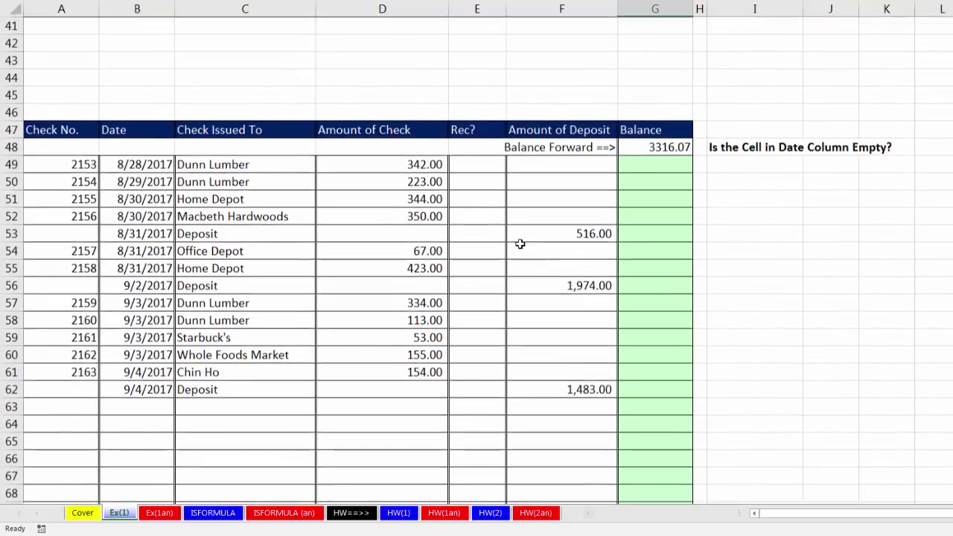
{"action": "scroll", "coordinate": [519, 244], "scroll_direction": "down", "scroll_amount": 2}
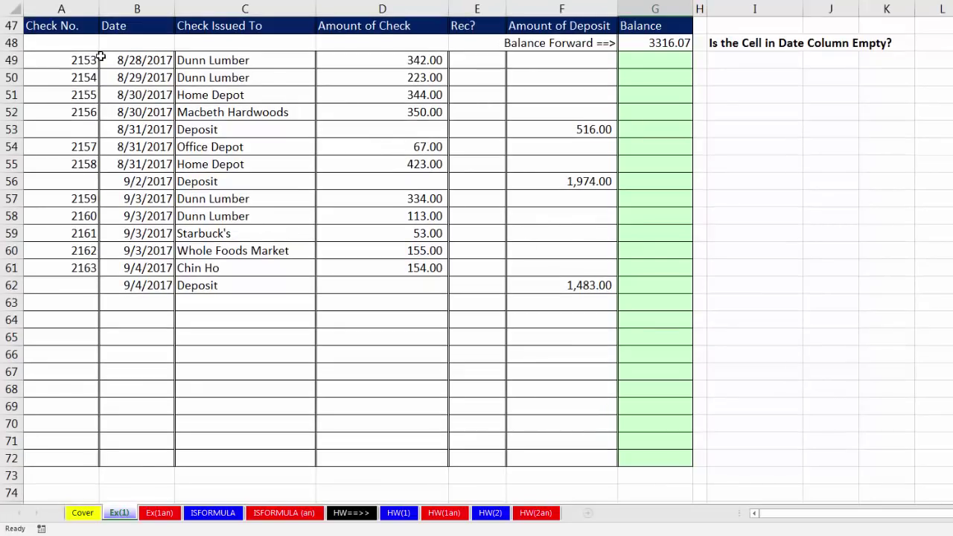
{"action": "left_click", "coordinate": [656, 60]}
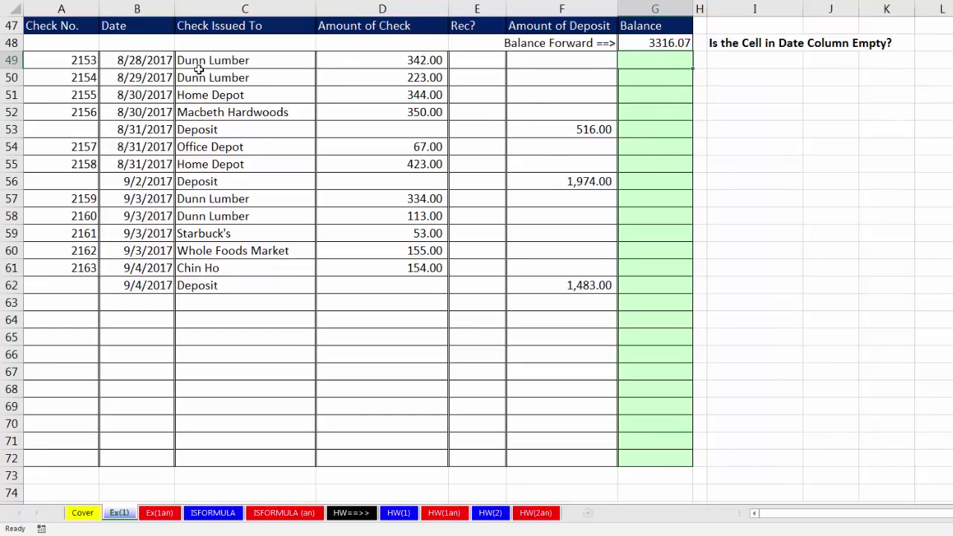
{"action": "left_click", "coordinate": [159, 61]}
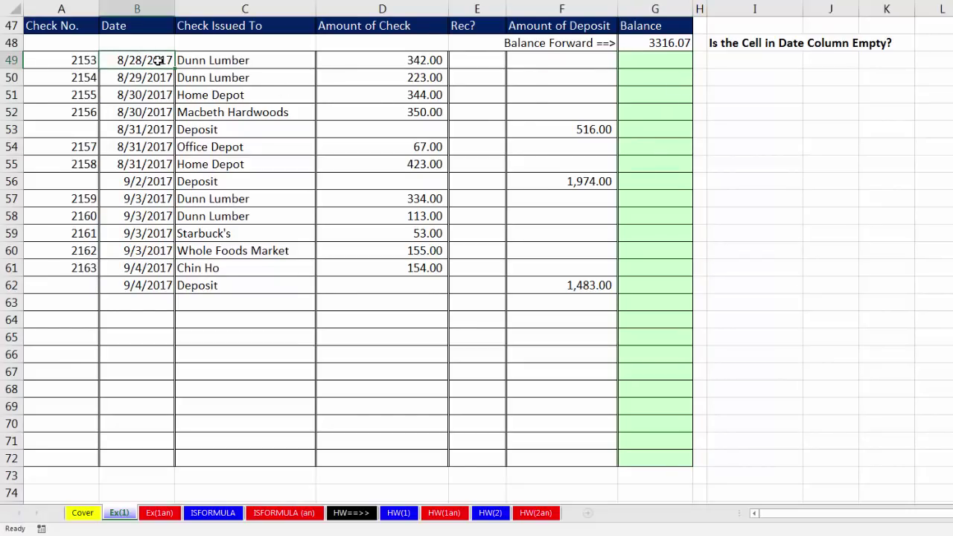
{"action": "left_click", "coordinate": [745, 63]}
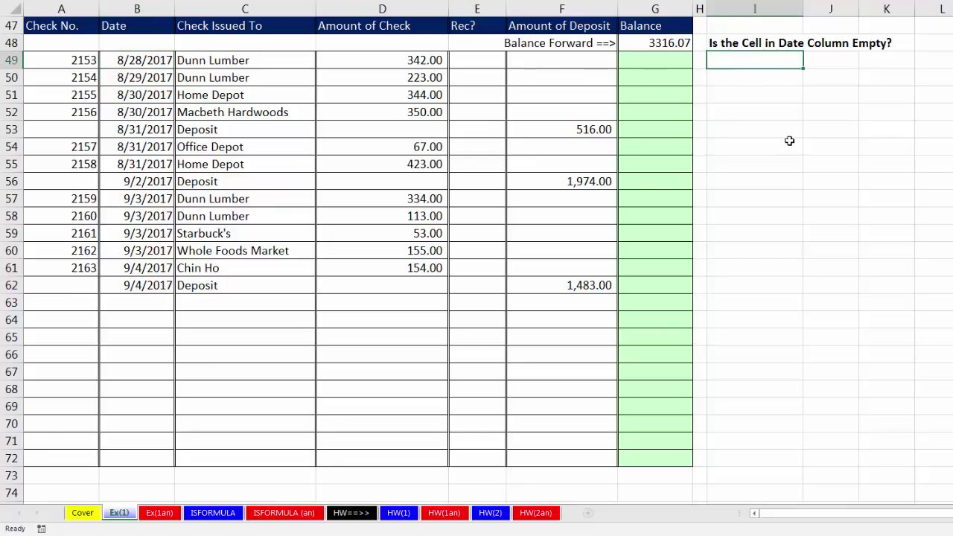
{"action": "type", "text": "=isb"}
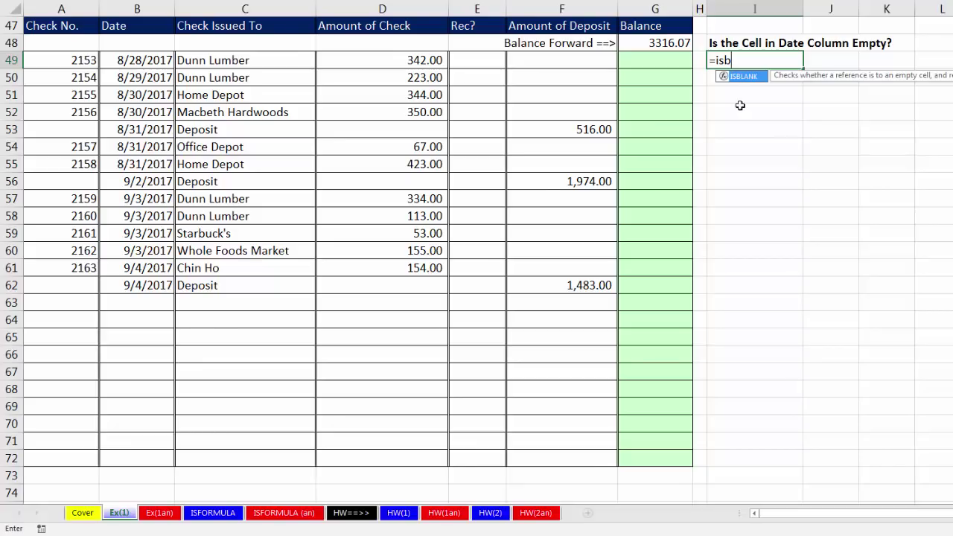
{"action": "key", "text": "Tab"}
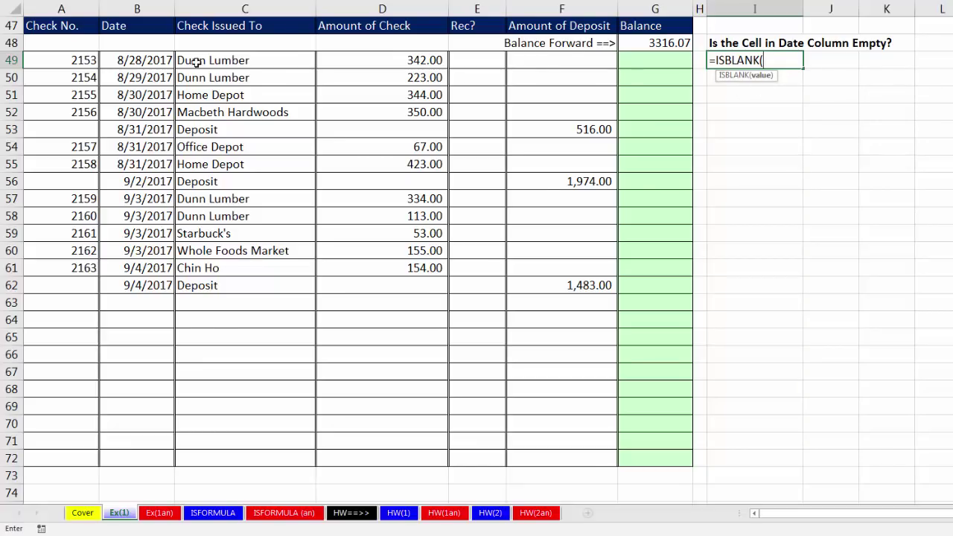
{"action": "left_click", "coordinate": [140, 63]}
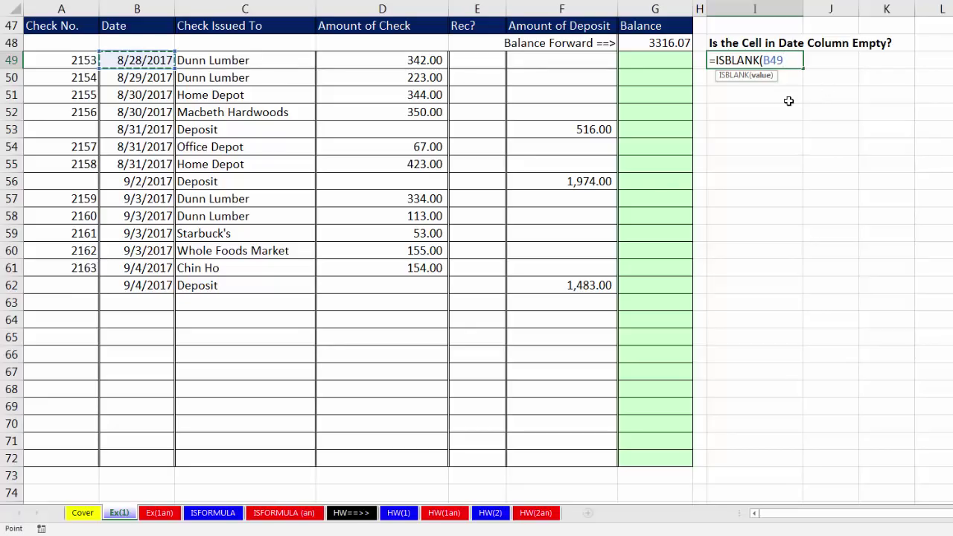
{"action": "type", "text": ")"}
{"action": "key", "text": "ctrl+Return"}
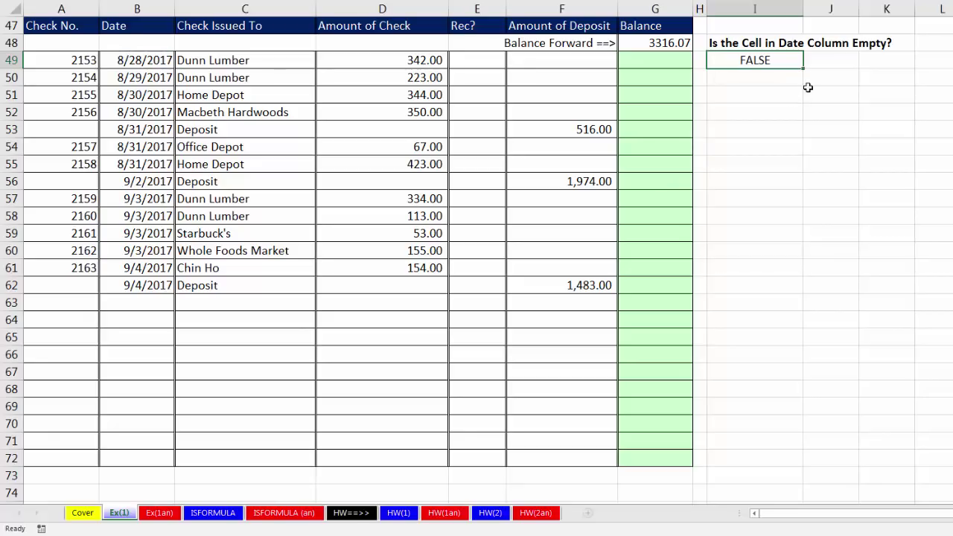
{"action": "left_click_drag", "start_coordinate": [805, 68], "coordinate": [789, 465]}
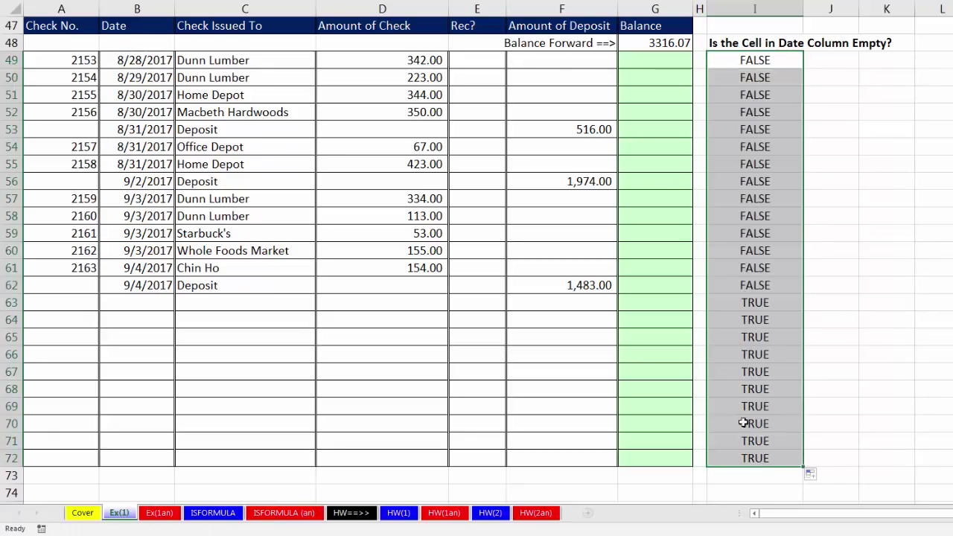
Inspect the cell references in the ISBLANK formulas of I63 and I62, leaving both formulas as is
{"action": "left_click", "coordinate": [722, 305]}
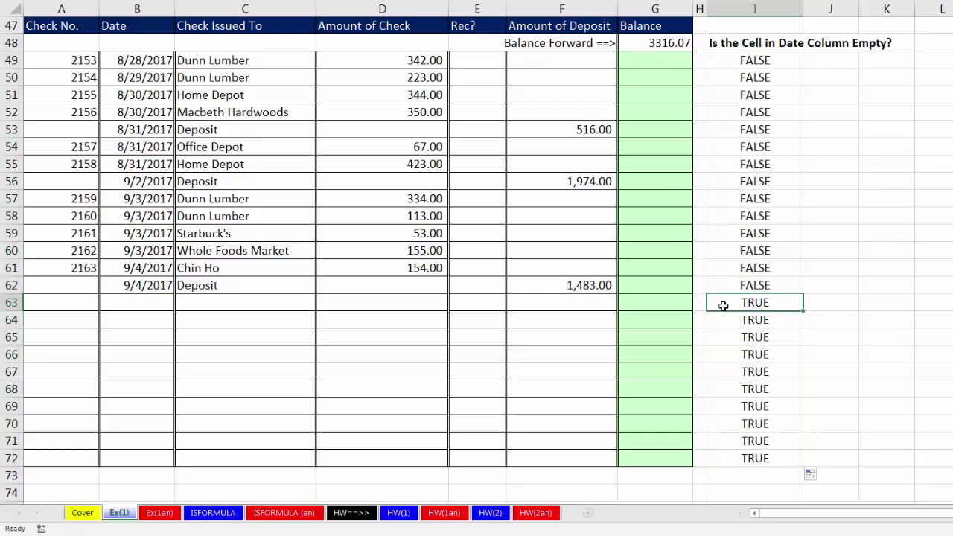
{"action": "key", "text": "F2"}
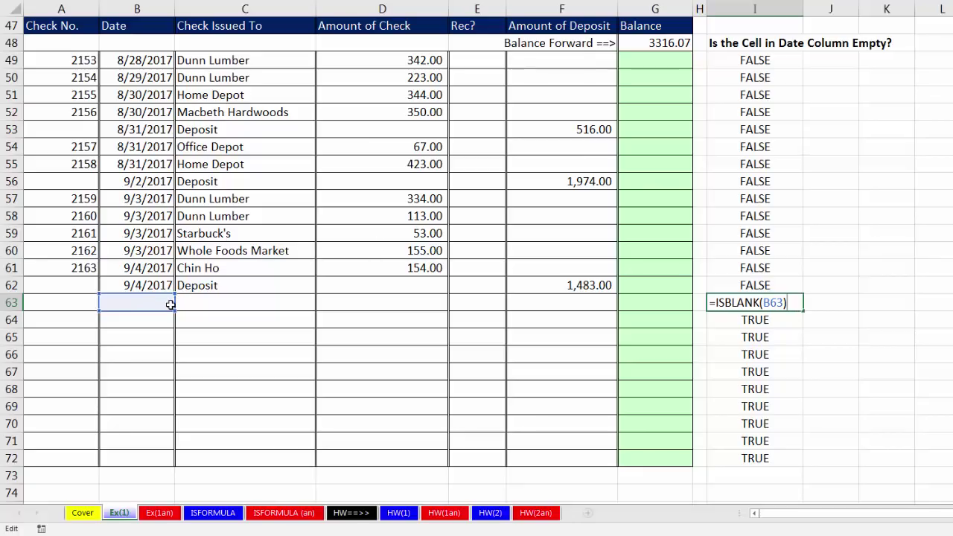
{"action": "key", "text": "Return"}
{"action": "left_click", "coordinate": [724, 283]}
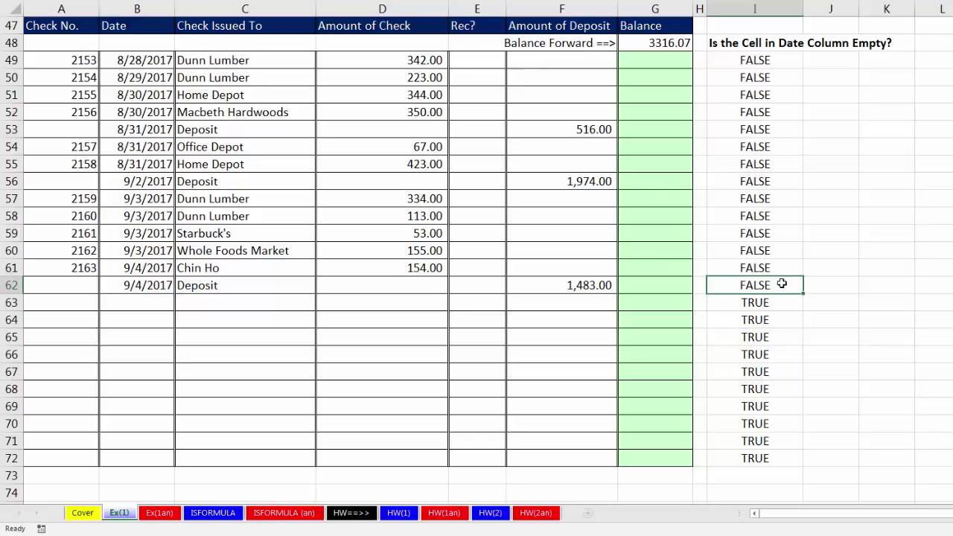
{"action": "key", "text": "F2"}
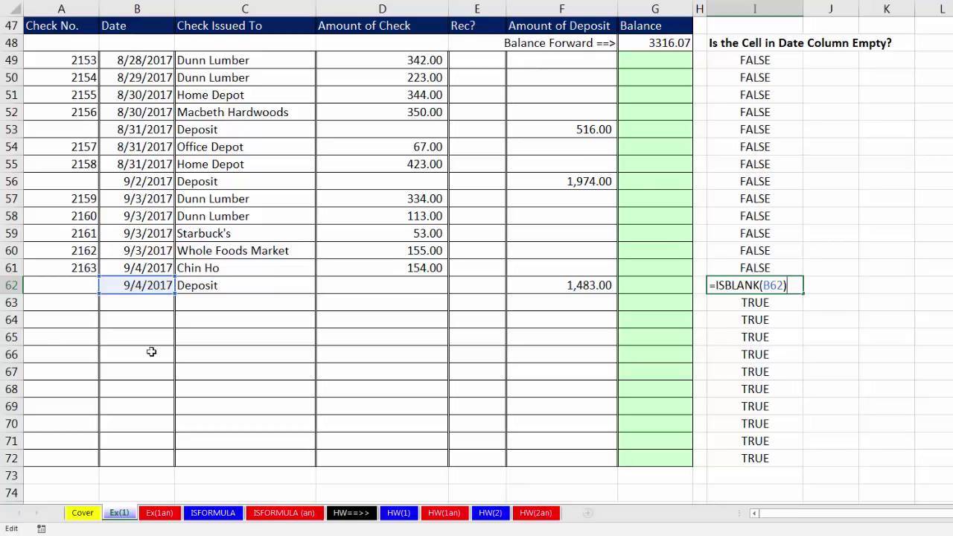
{"action": "key", "text": "Return"}
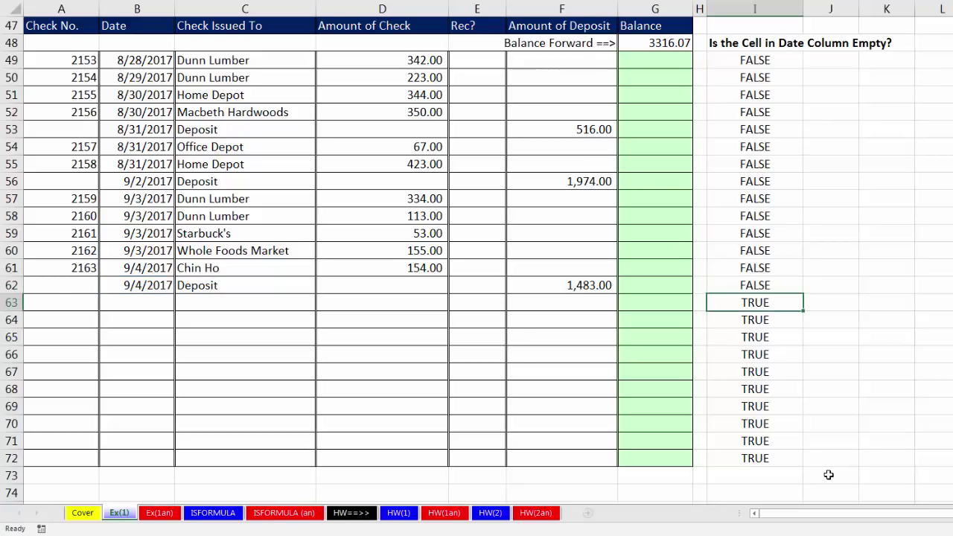
{"action": "left_click", "coordinate": [748, 288]}
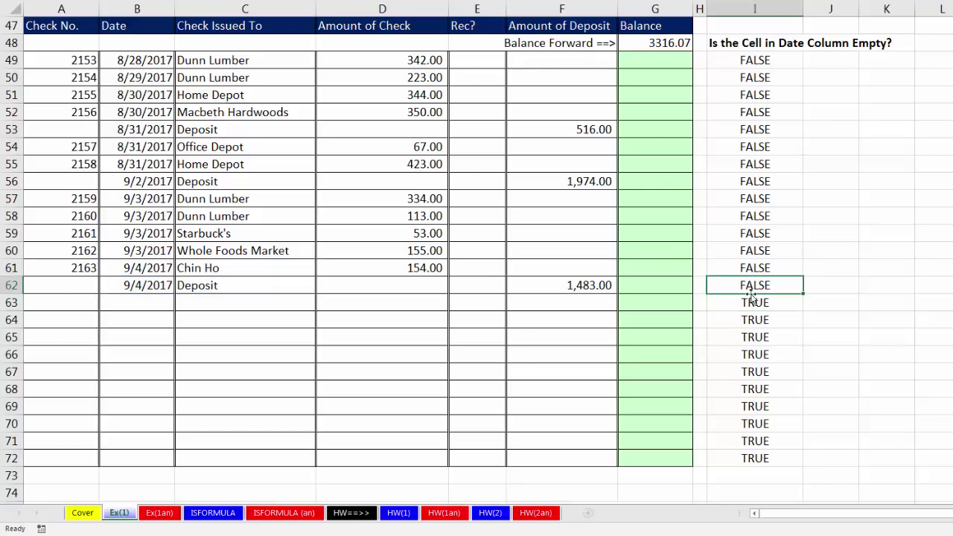
Review the ISBLANK formula in I49 and compare the test results in I49:I62 with those in I63:I72
{"action": "double_click", "coordinate": [720, 60]}
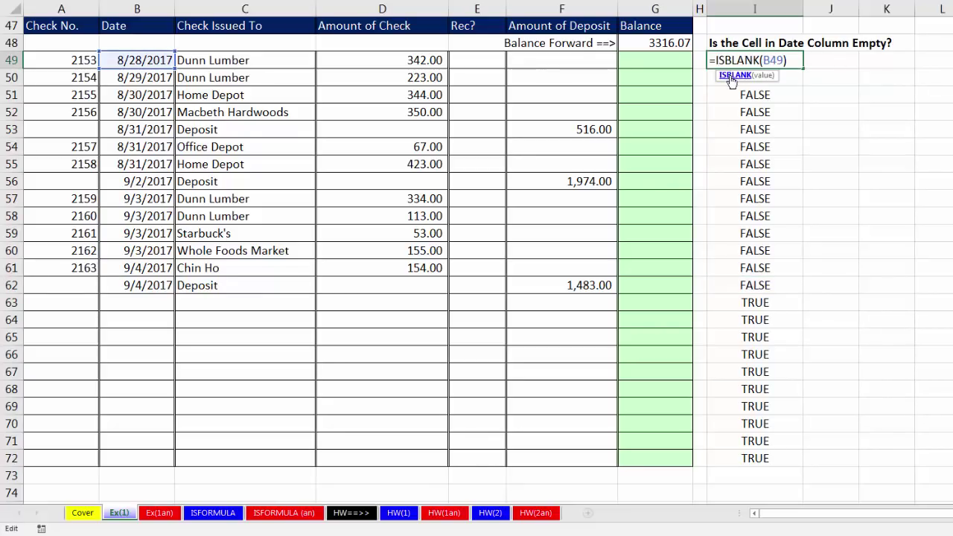
{"action": "key", "text": "Escape"}
{"action": "left_click_drag", "start_coordinate": [729, 59], "coordinate": [757, 282]}
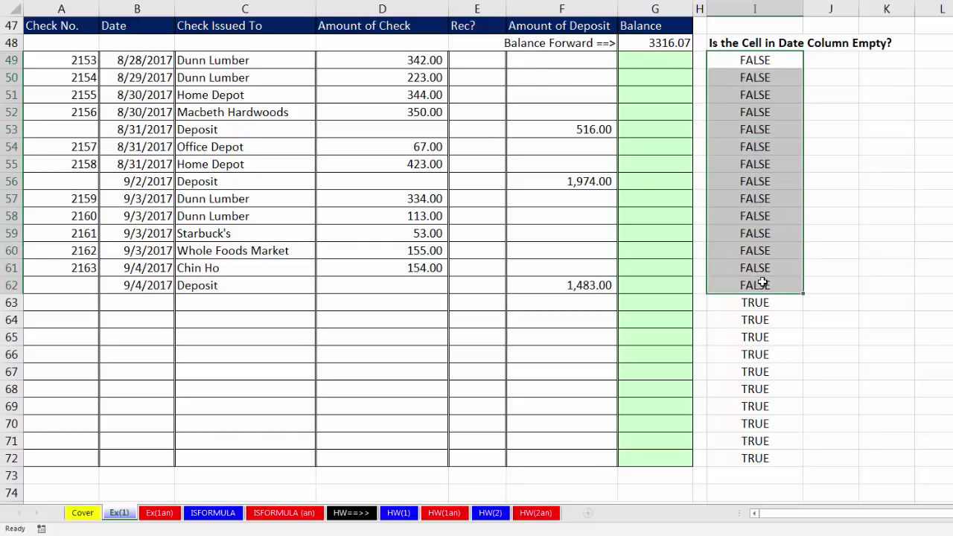
{"action": "left_click", "coordinate": [674, 67]}
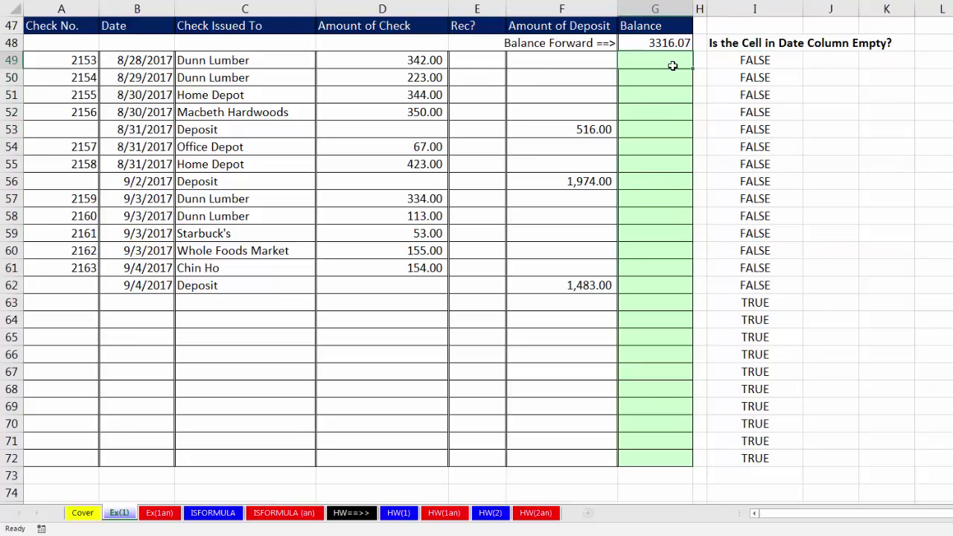
{"action": "left_click_drag", "start_coordinate": [739, 305], "coordinate": [745, 458]}
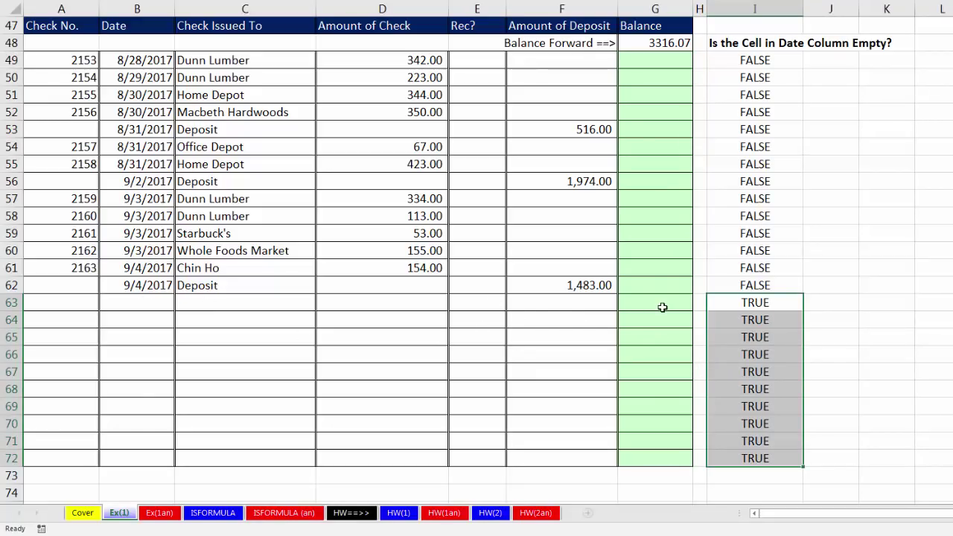
Start an IF formula in G49 with ISBLANK(B49) as the logical test and an empty text string "" as the value if true
{"action": "left_click", "coordinate": [653, 61]}
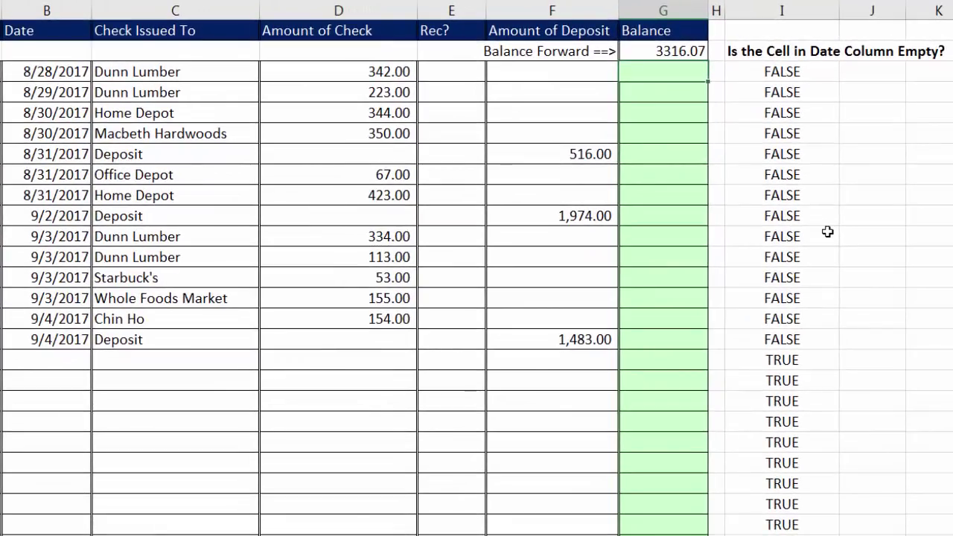
{"action": "type", "text": "=if"}
{"action": "key", "text": "Tab"}
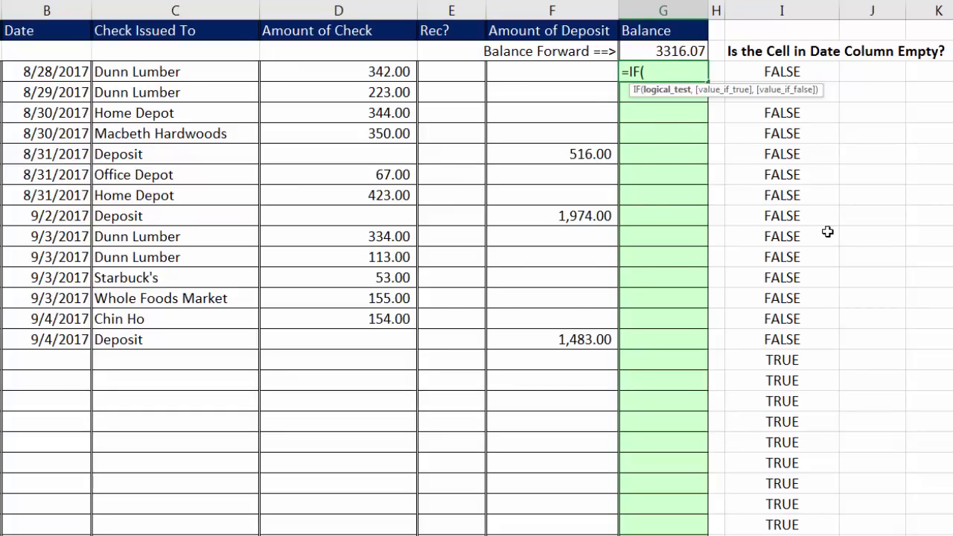
{"action": "type", "text": "isb"}
{"action": "key", "text": "Tab"}
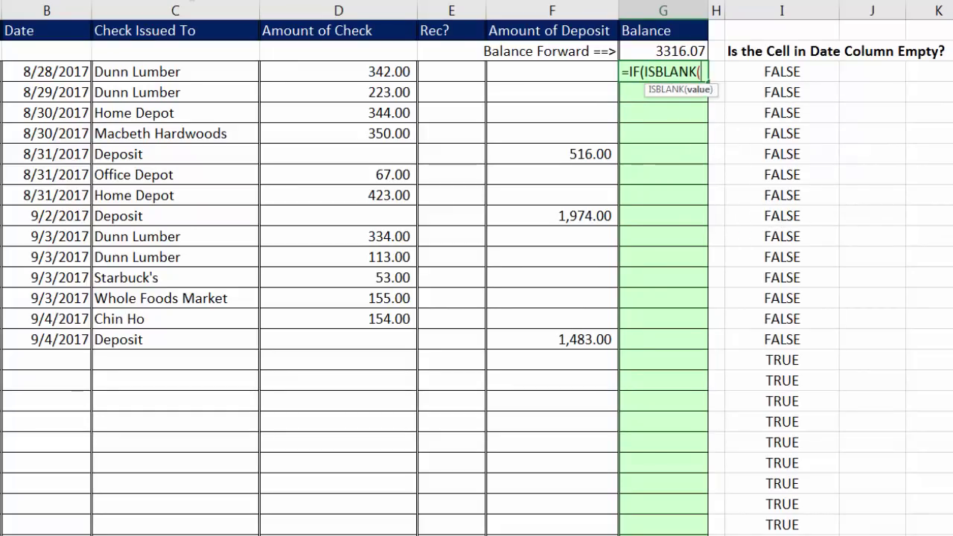
{"action": "left_click", "coordinate": [80, 71]}
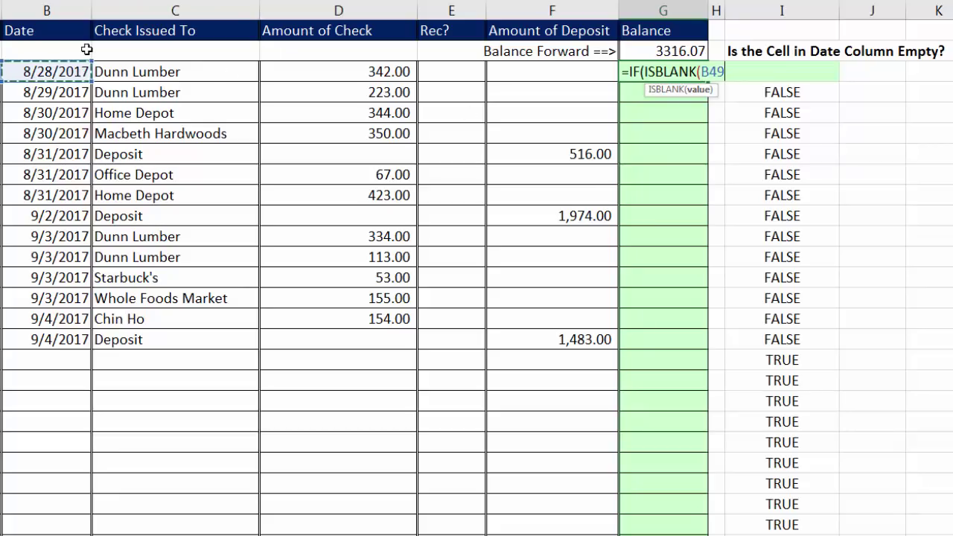
{"action": "type", "text": ")"}
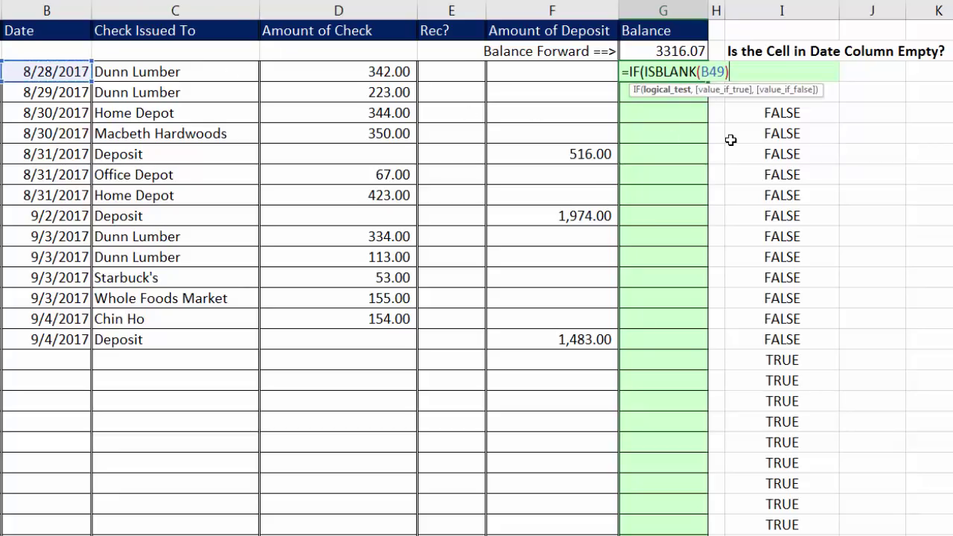
{"action": "type", "text": ","}
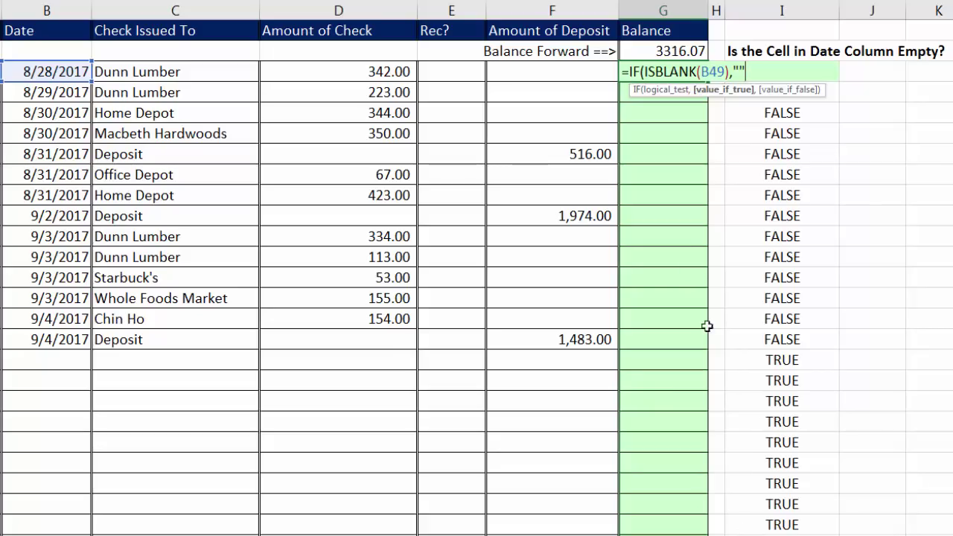
{"action": "type", "text": "\","}
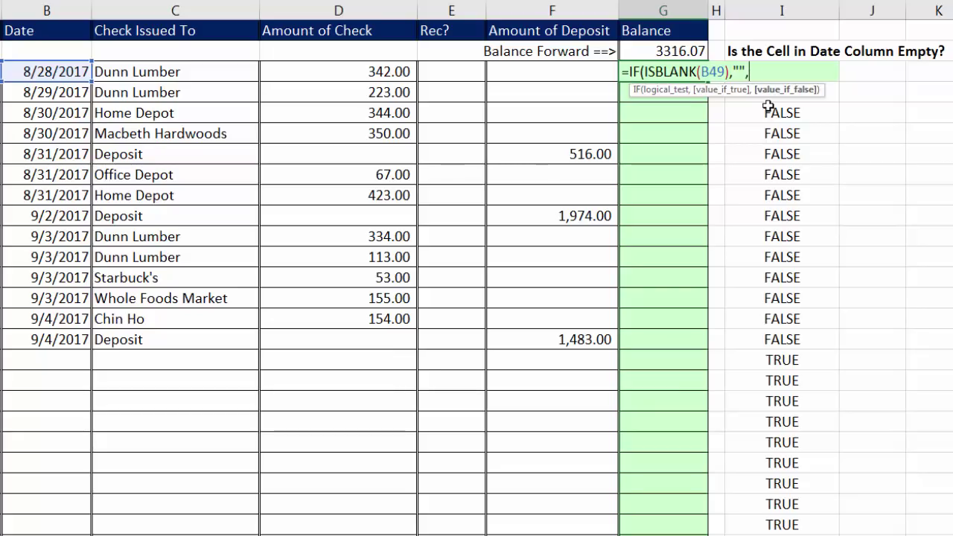
Complete the IF formula in G49 with G48+F49-D49 as the value if false and the closing parenthesis
{"action": "left_click", "coordinate": [661, 52]}
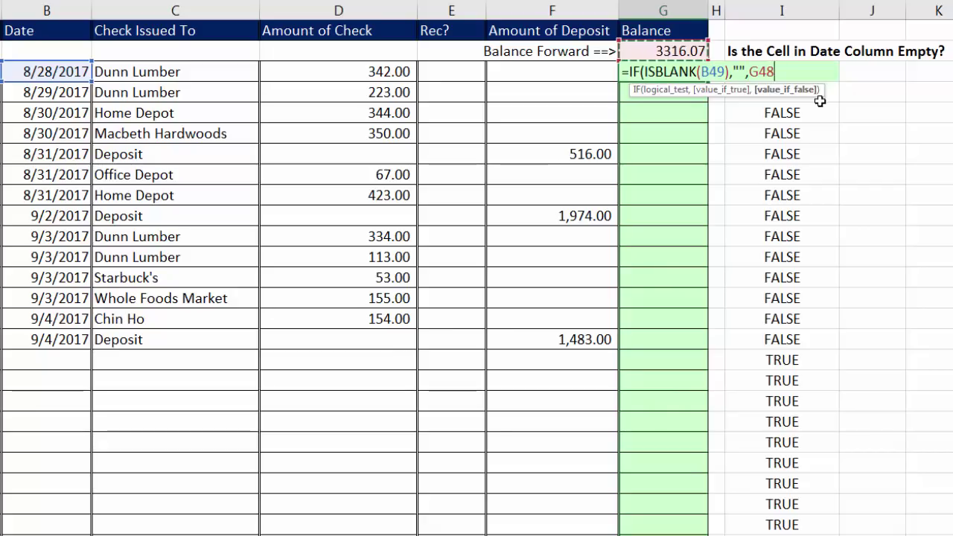
{"action": "type", "text": "+"}
{"action": "left_click", "coordinate": [578, 72]}
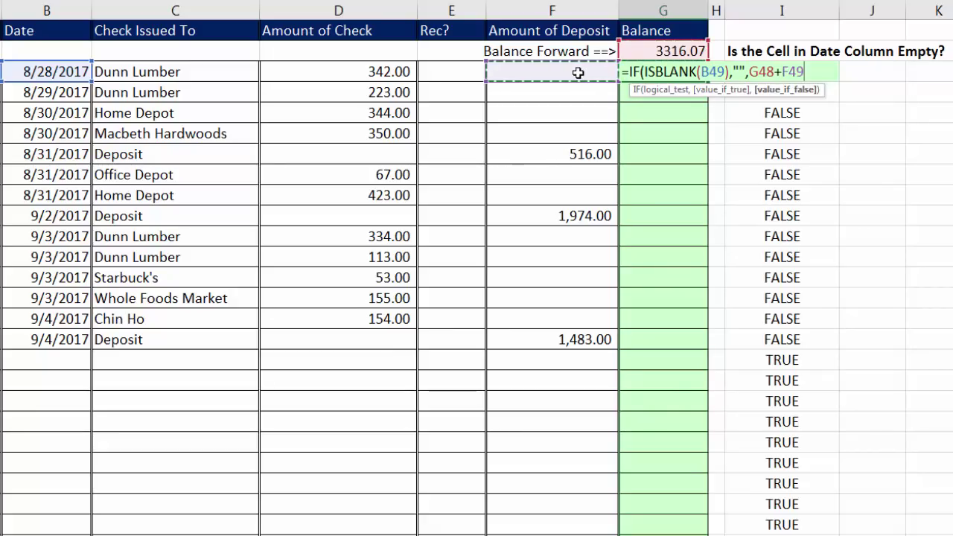
{"action": "type", "text": "-"}
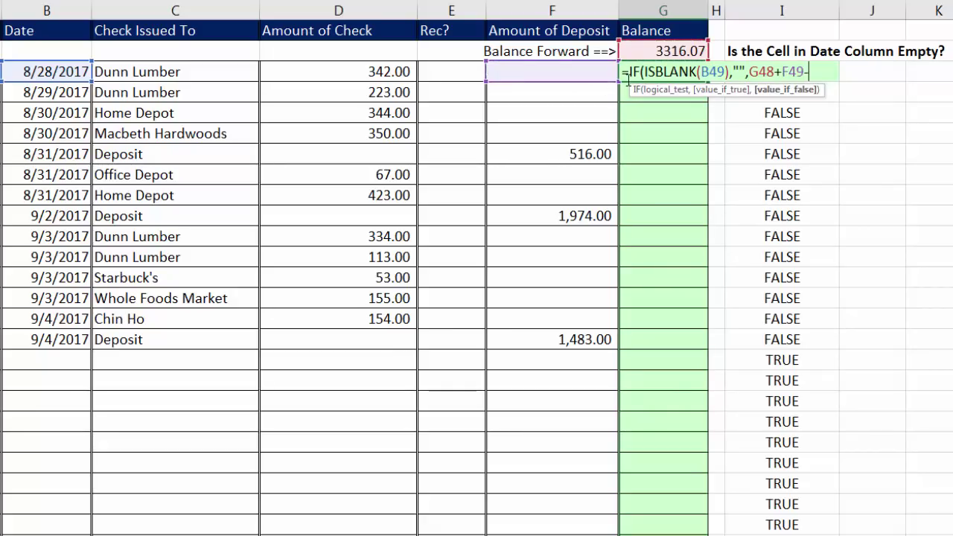
{"action": "left_click", "coordinate": [363, 78]}
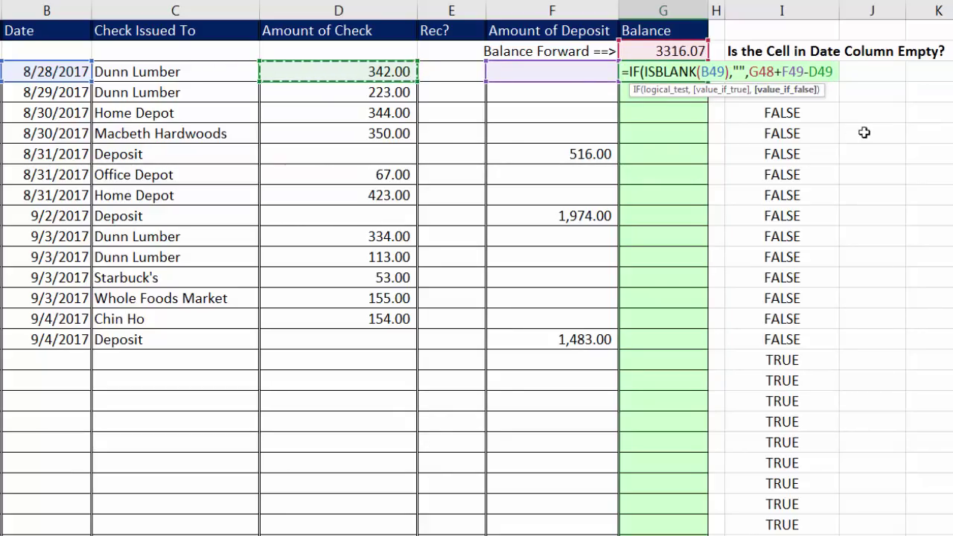
{"action": "type", "text": ")"}
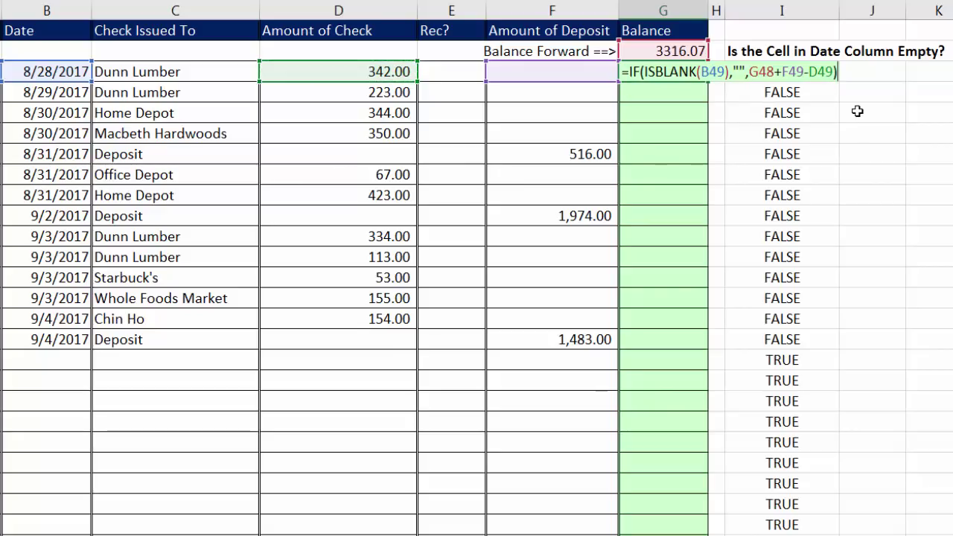
Check the three IF arguments in G49, enter the formula, and copy it down the Balance column through G72
{"action": "left_click", "coordinate": [666, 72]}
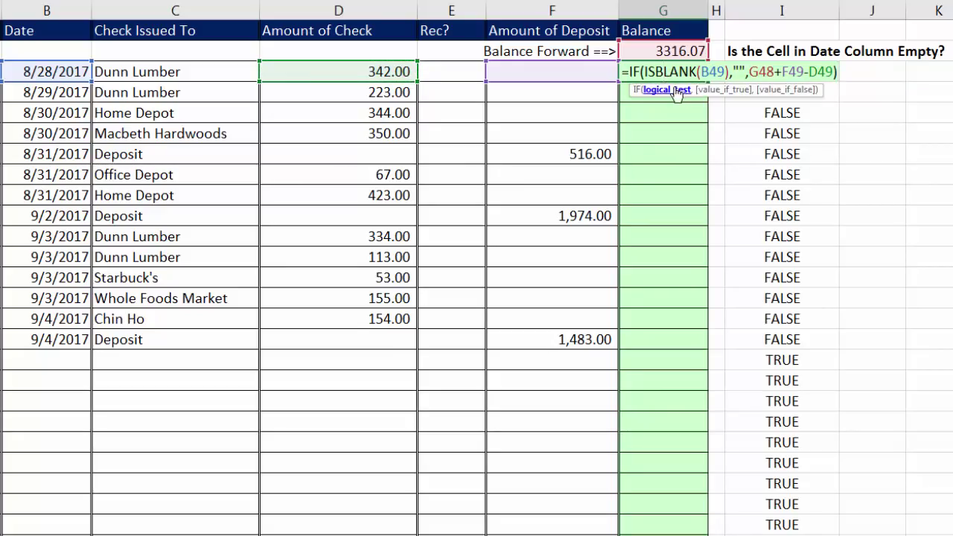
{"action": "left_click", "coordinate": [675, 90]}
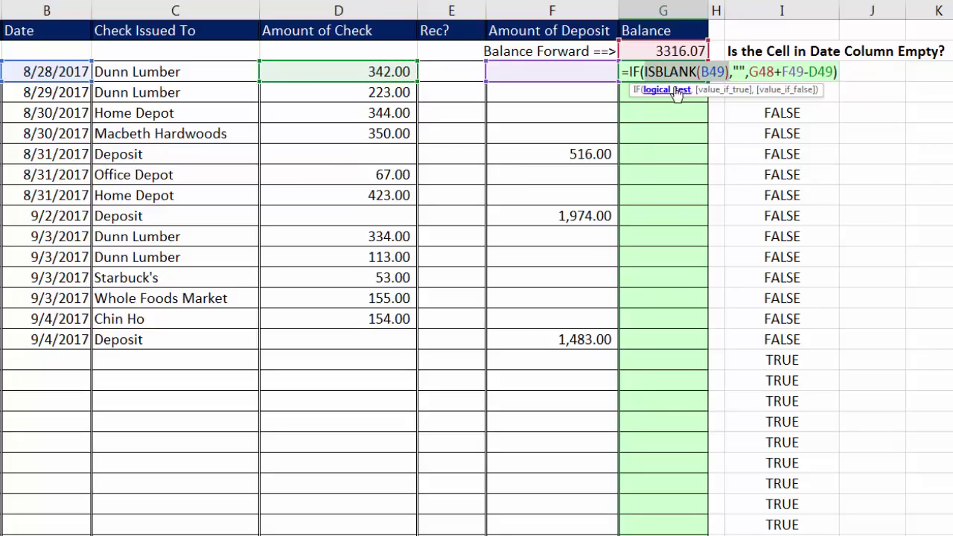
{"action": "left_click", "coordinate": [735, 93]}
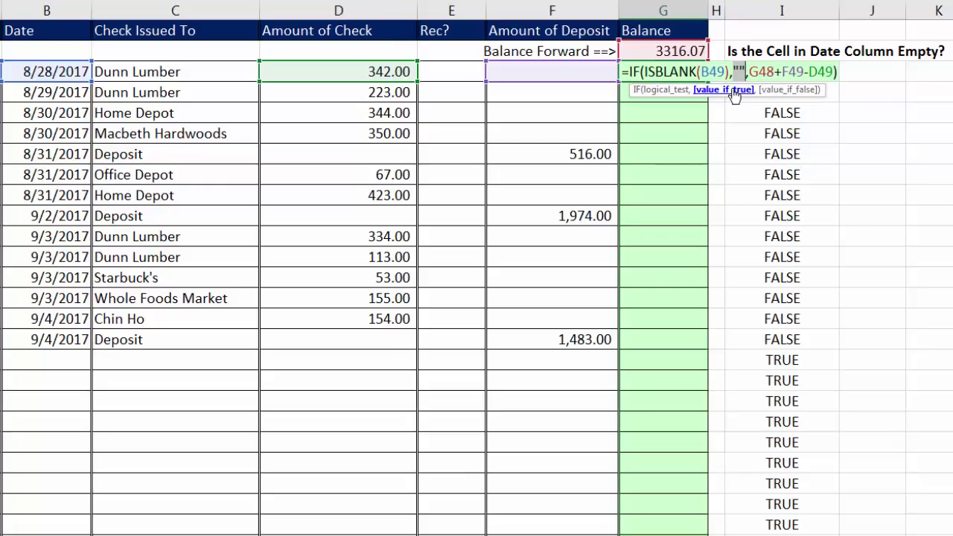
{"action": "left_click", "coordinate": [774, 90]}
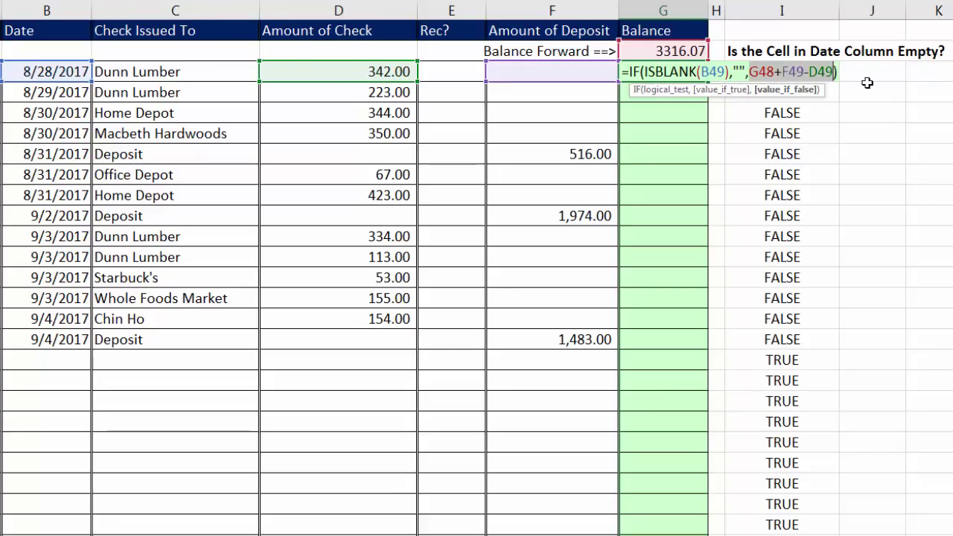
{"action": "key", "text": "ctrl+Return"}
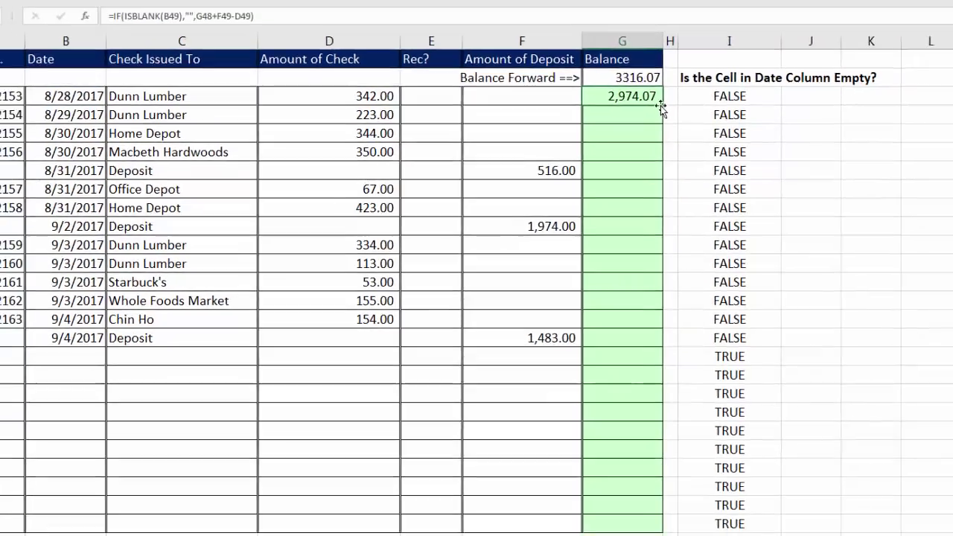
{"action": "left_click_drag", "start_coordinate": [661, 105], "coordinate": [664, 534]}
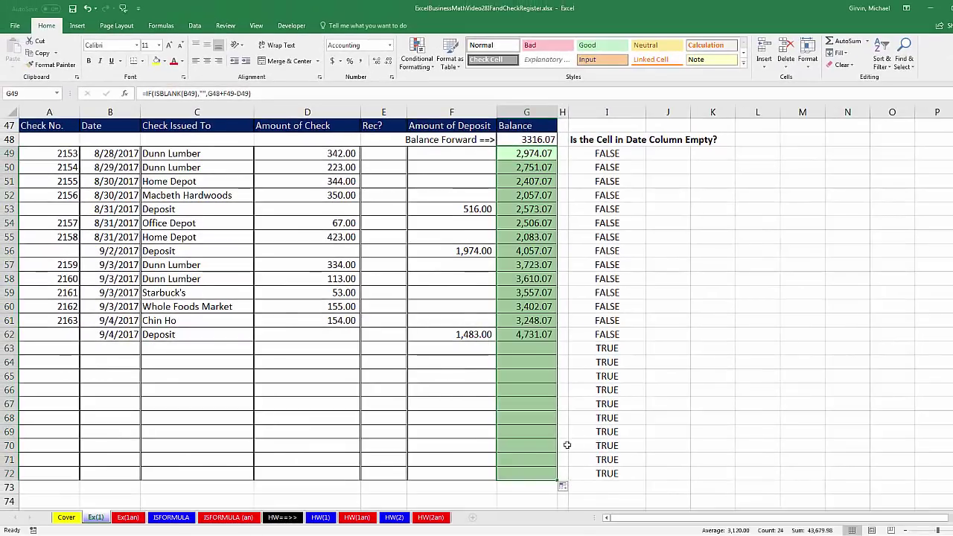
Enter the date 9/5/2017 in B63, the first empty row of the second register
{"action": "left_click", "coordinate": [122, 346]}
{"action": "type", "text": "9"}
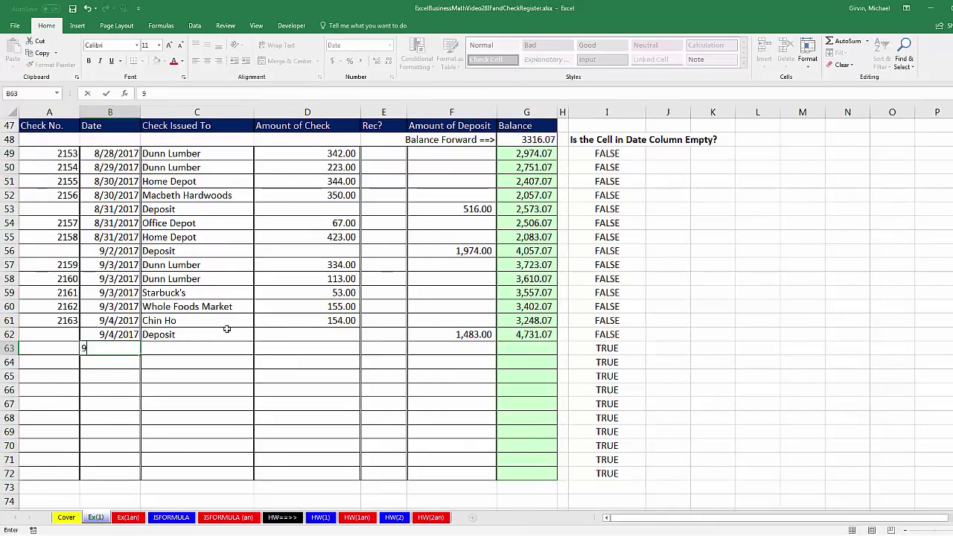
{"action": "type", "text": "/5/2017"}
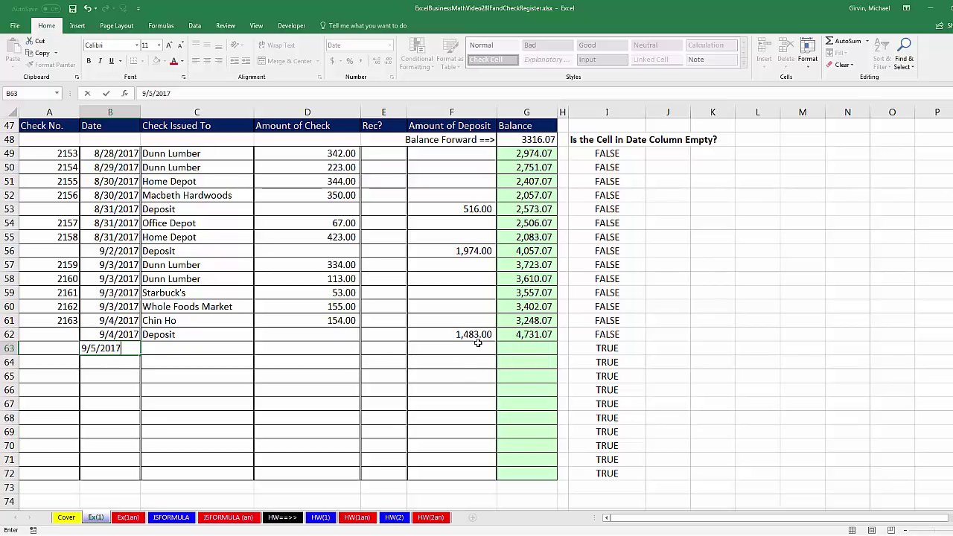
{"action": "key", "text": "Return"}
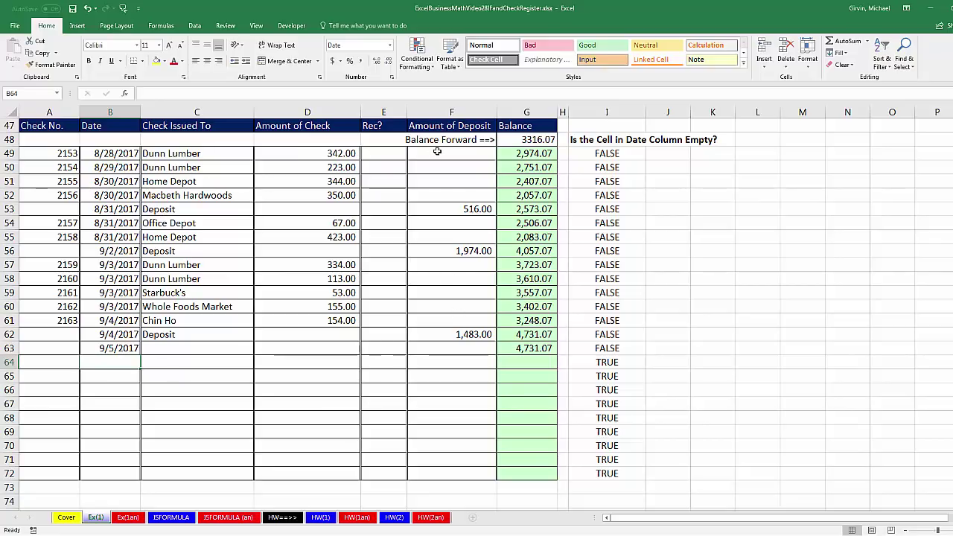
Review deposit amounts in F53 and F56 and check amounts in D54 and D55 of the second register
{"action": "left_click", "coordinate": [467, 204]}
{"action": "left_click", "coordinate": [467, 251]}
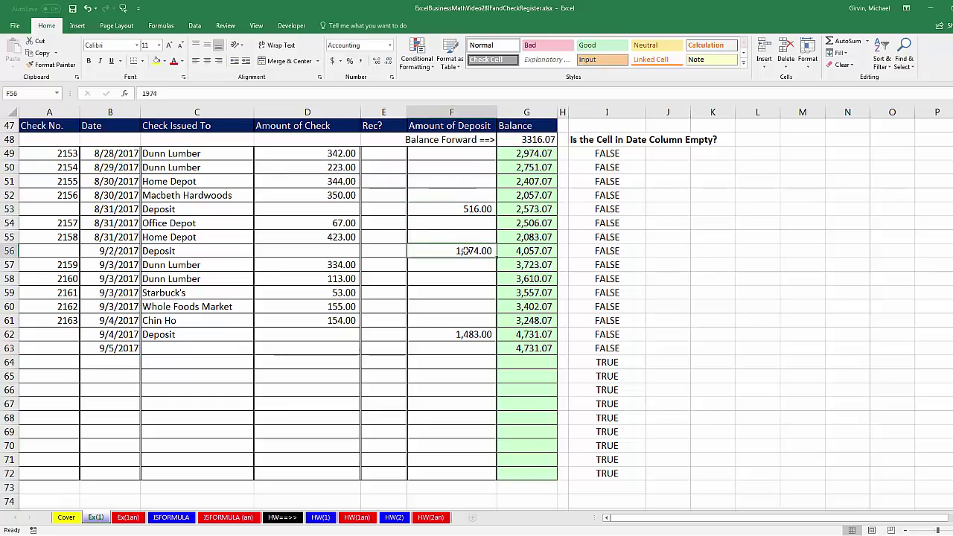
{"action": "left_click", "coordinate": [329, 223]}
{"action": "left_click", "coordinate": [335, 239]}
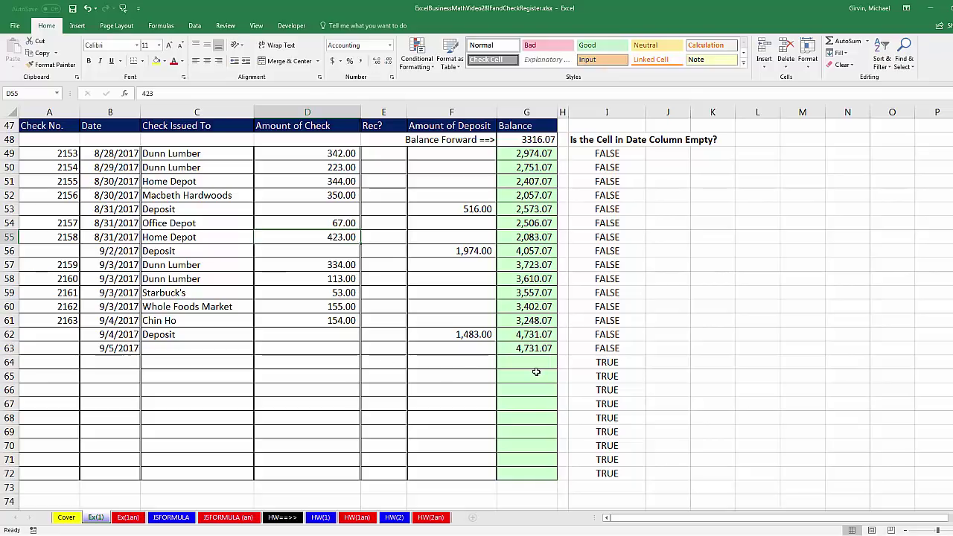
Compare the ISBLANK balance formula in G49 with the ISNUMBER balance formula in G17, leaving both as they are
{"action": "scroll", "coordinate": [536, 371], "scroll_direction": "up", "scroll_amount": 6}
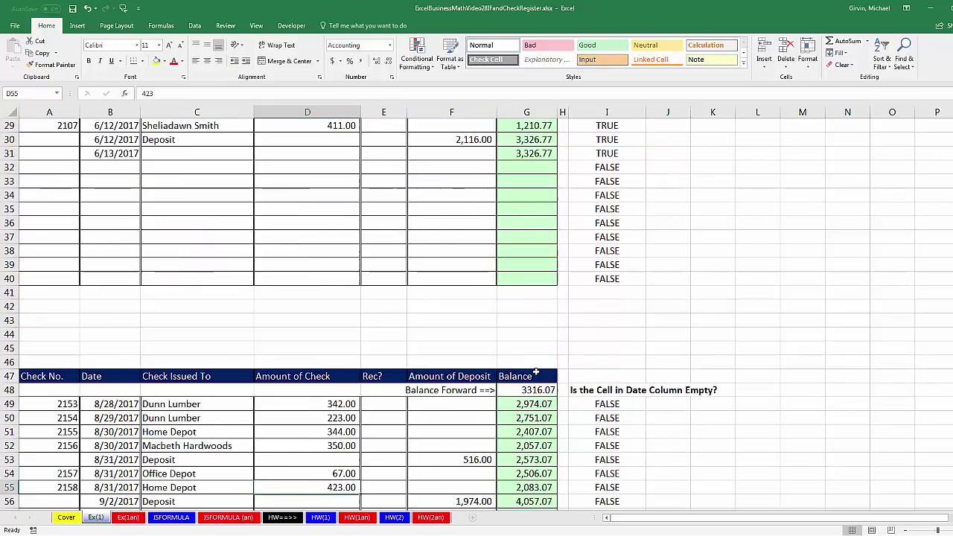
{"action": "double_click", "coordinate": [530, 403]}
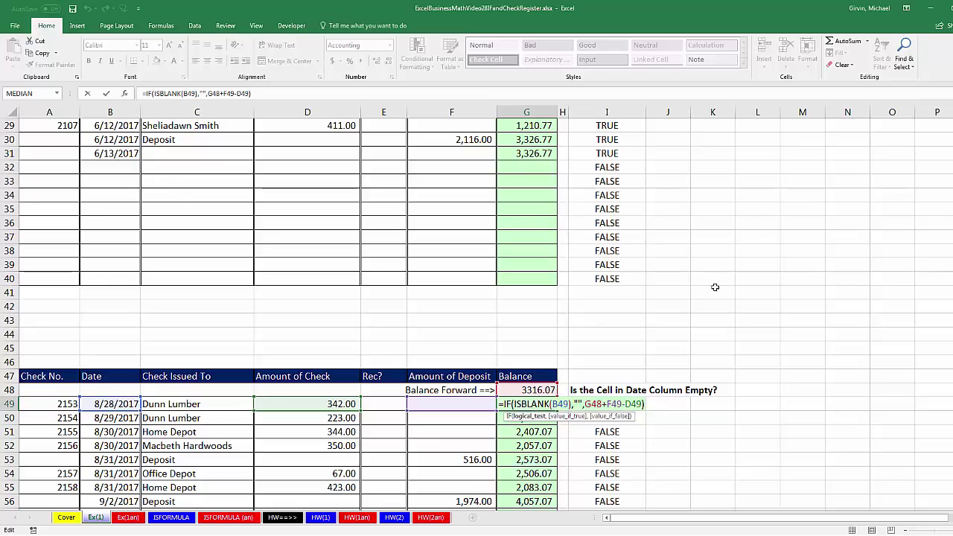
{"action": "key", "text": "Return"}
{"action": "scroll", "coordinate": [587, 290], "scroll_direction": "up", "scroll_amount": 5}
{"action": "scroll", "coordinate": [586, 290], "scroll_direction": "up", "scroll_amount": 2}
{"action": "left_click", "coordinate": [533, 253]}
{"action": "key", "text": "F2"}
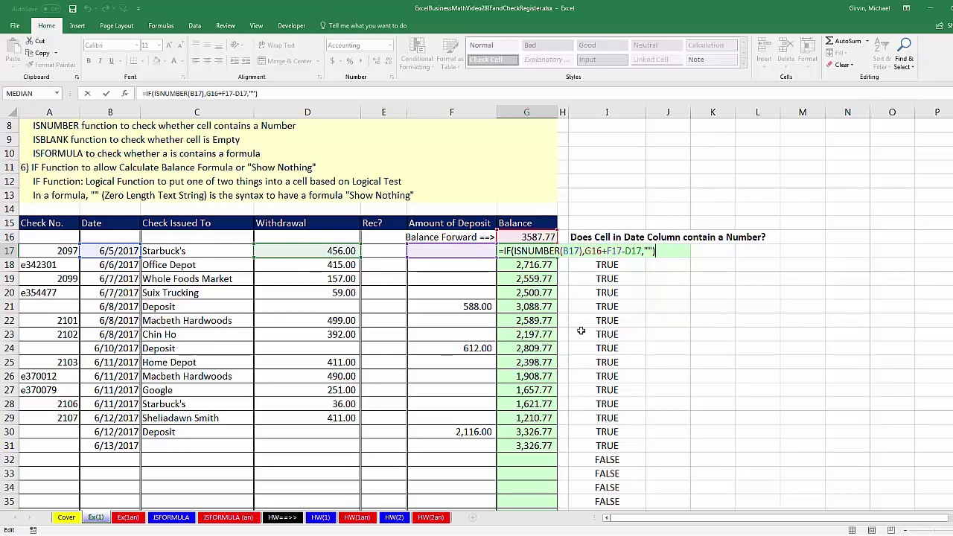
{"action": "key", "text": "Return"}
Enter the invalid date 66/13/2017 in B32 of the first register and check the balance cell G32
{"action": "scroll", "coordinate": [596, 461], "scroll_direction": "down", "scroll_amount": 2}
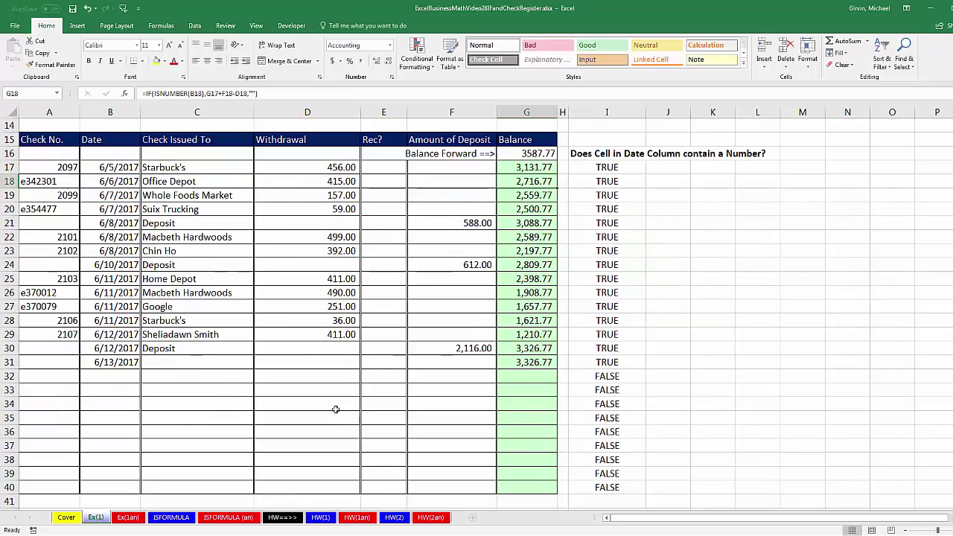
{"action": "left_click", "coordinate": [121, 378]}
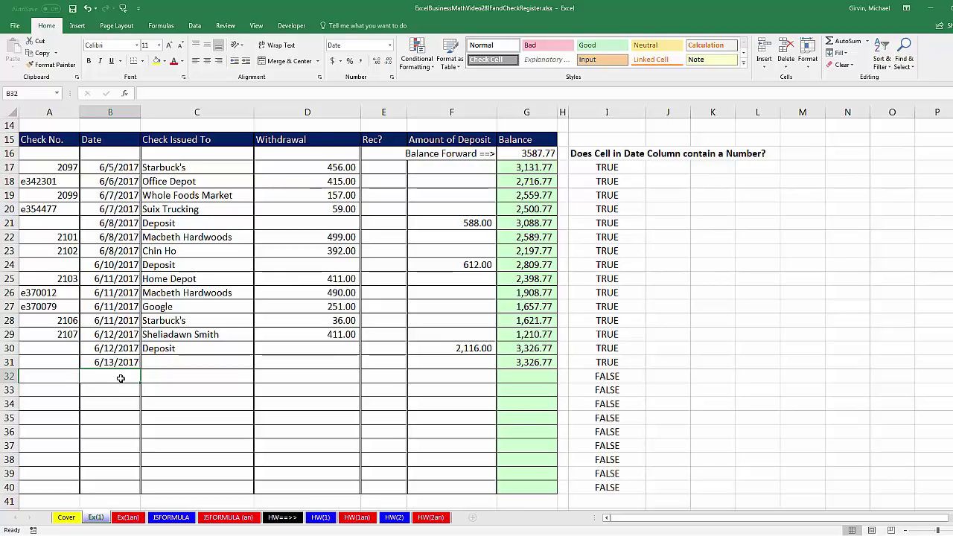
{"action": "type", "text": "66"}
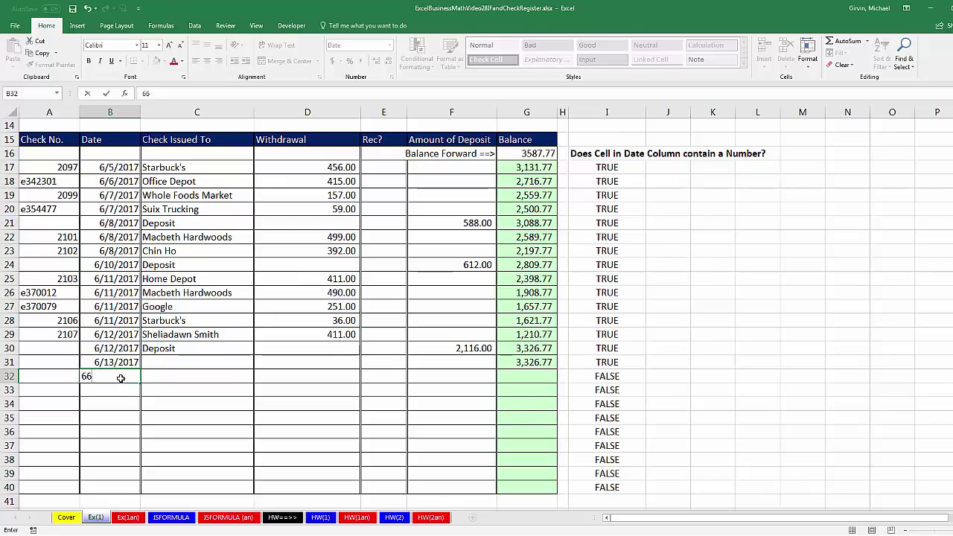
{"action": "type", "text": "/13/2017"}
{"action": "key", "text": "Return"}
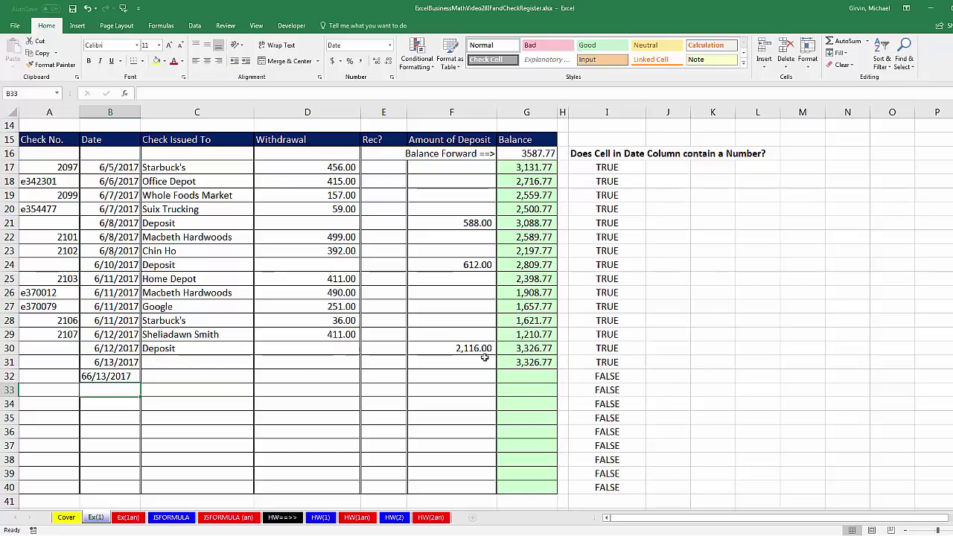
{"action": "left_click", "coordinate": [526, 379]}
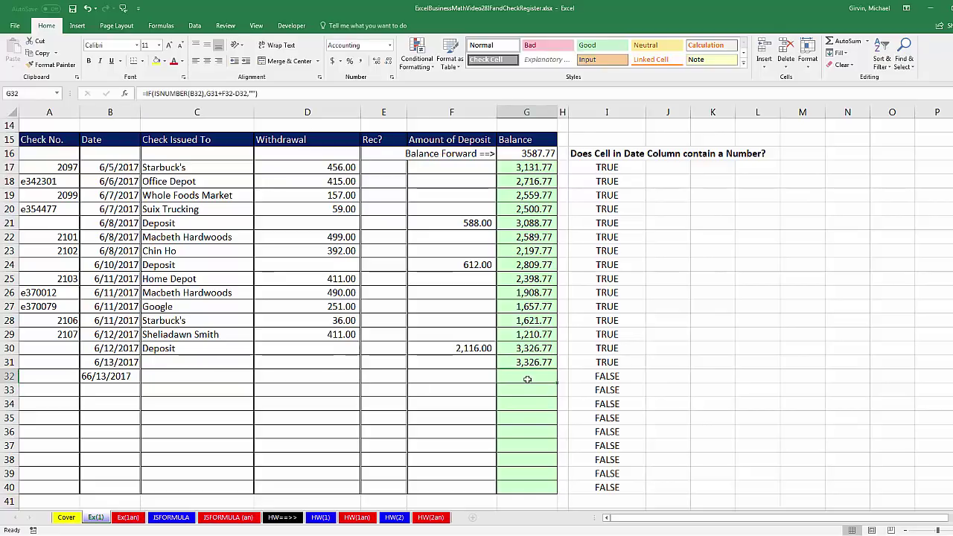
Inspect the ISBLANK balance formula in G64 and enter the invalid date 99/5/2017 in B64
{"action": "scroll", "coordinate": [526, 379], "scroll_direction": "down", "scroll_amount": 10}
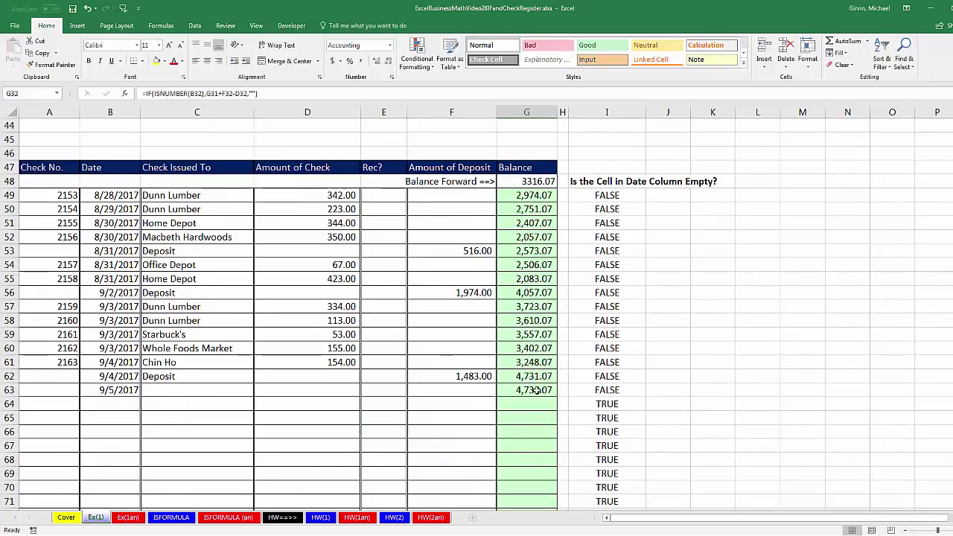
{"action": "left_click", "coordinate": [535, 392]}
{"action": "left_click", "coordinate": [527, 402]}
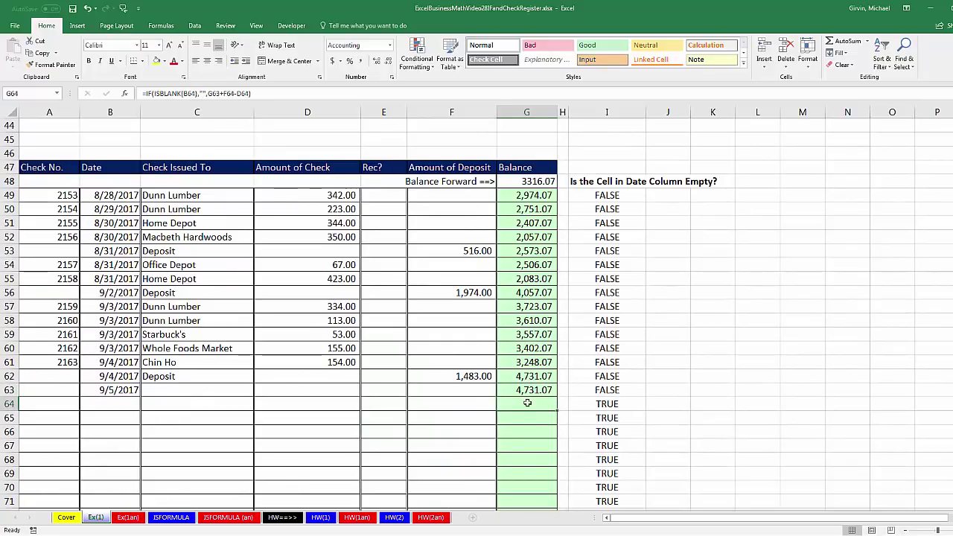
{"action": "key", "text": "F2"}
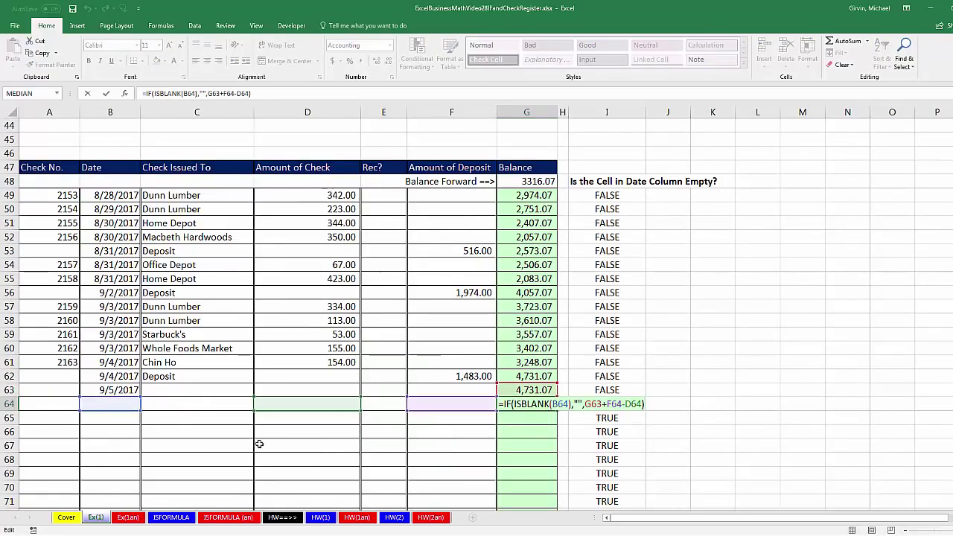
{"action": "left_click", "coordinate": [113, 404]}
{"action": "type", "text": "99"}
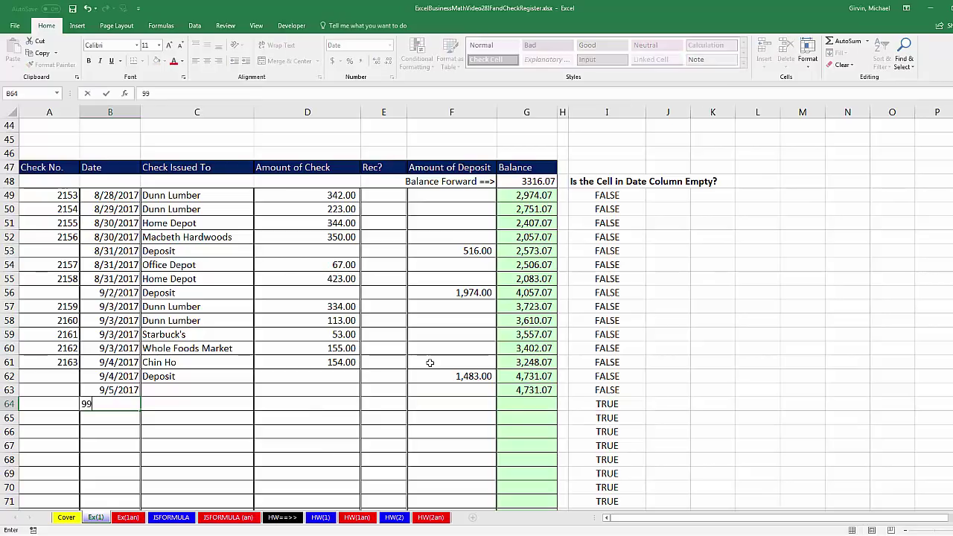
{"action": "type", "text": "/5/2017"}
{"action": "key", "text": "Return"}
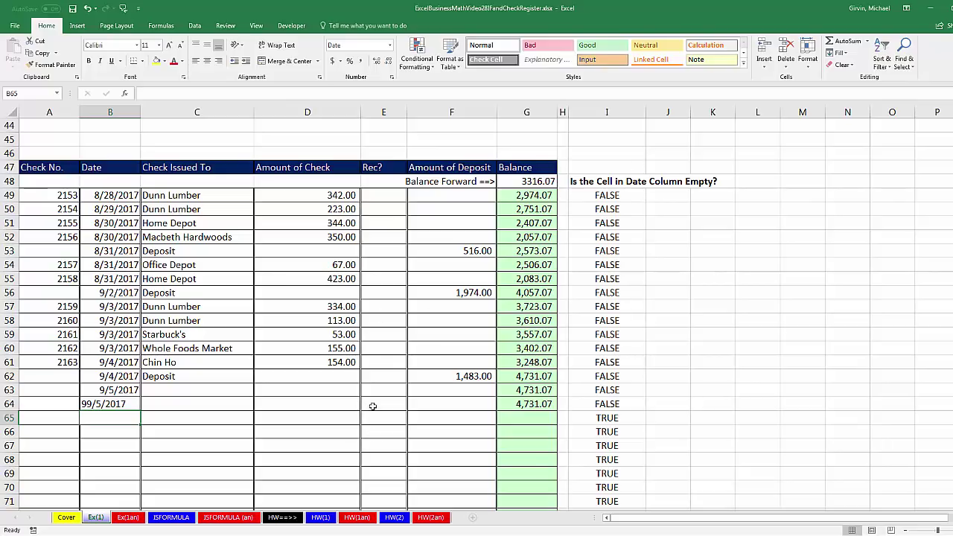
Open the ISFORMULA sheet and review the stock's beginning-of-day and end-of-day value rows
{"action": "scroll", "coordinate": [366, 406], "scroll_direction": "up", "scroll_amount": 13}
{"action": "scroll", "coordinate": [372, 406], "scroll_direction": "up", "scroll_amount": 2}
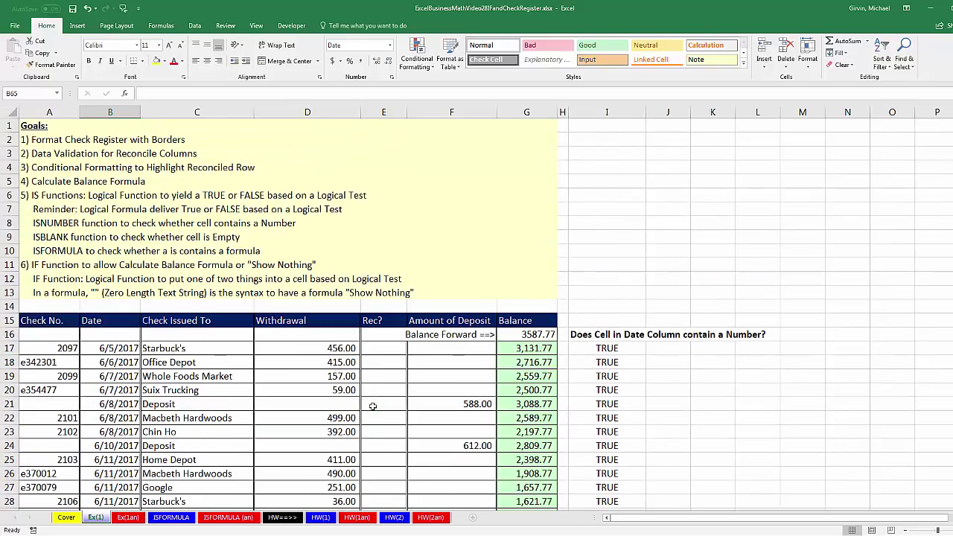
{"action": "left_click", "coordinate": [172, 517]}
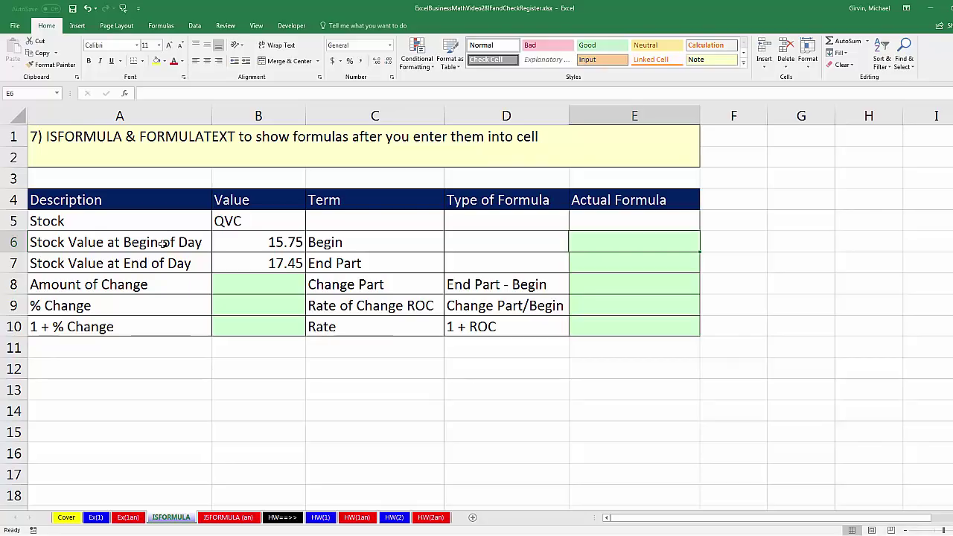
{"action": "left_click", "coordinate": [208, 245]}
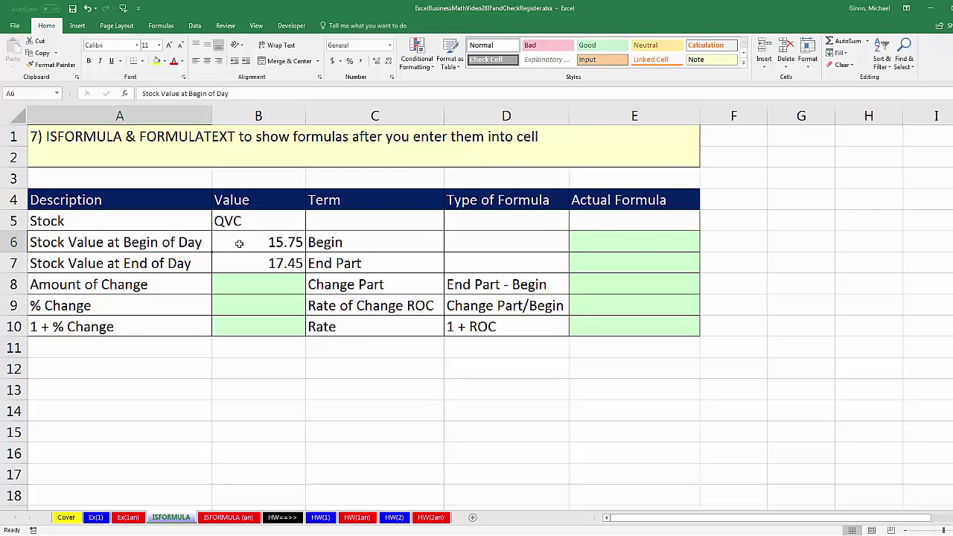
{"action": "left_click", "coordinate": [239, 245]}
{"action": "left_click", "coordinate": [142, 276]}
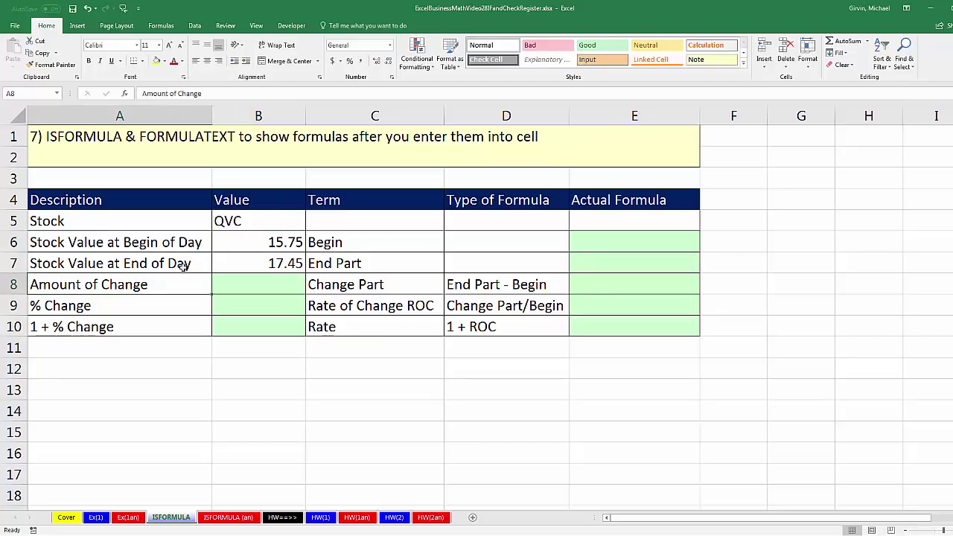
{"action": "left_click", "coordinate": [234, 265]}
Examine the empty value cells B8:B10, their terms in C8:C10, and the Actual Formula column
{"action": "left_click", "coordinate": [229, 285]}
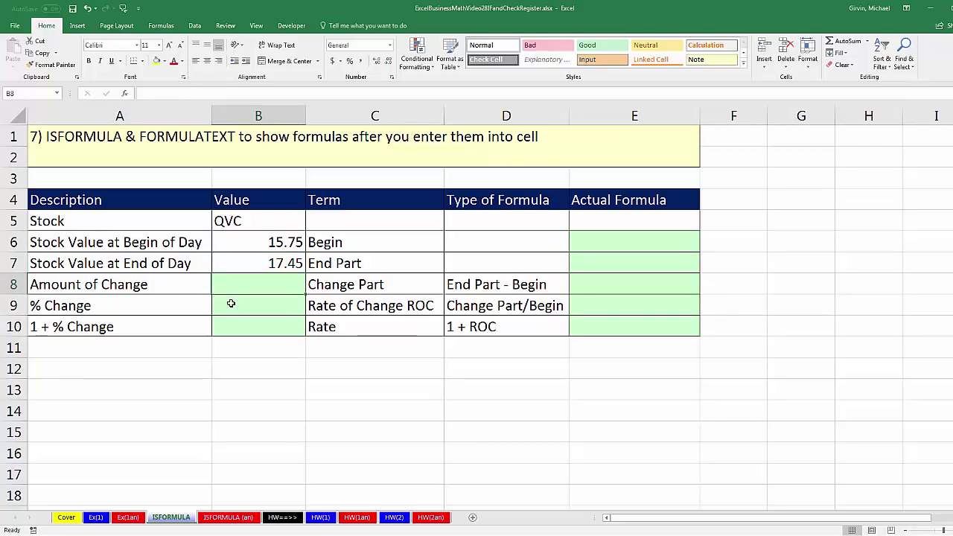
{"action": "left_click", "coordinate": [230, 304]}
{"action": "left_click", "coordinate": [235, 326]}
{"action": "left_click", "coordinate": [325, 288]}
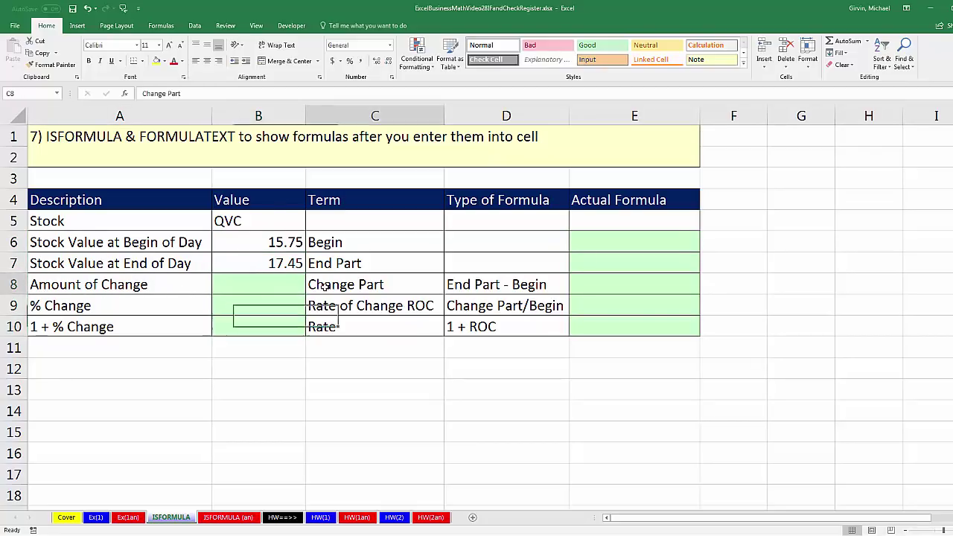
{"action": "left_click", "coordinate": [335, 308]}
{"action": "left_click", "coordinate": [336, 330]}
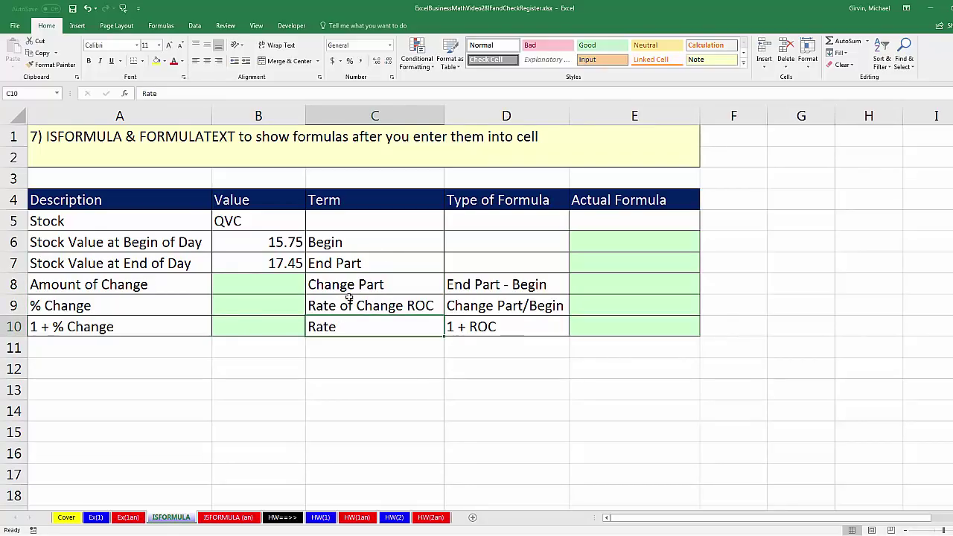
{"action": "left_click", "coordinate": [588, 237]}
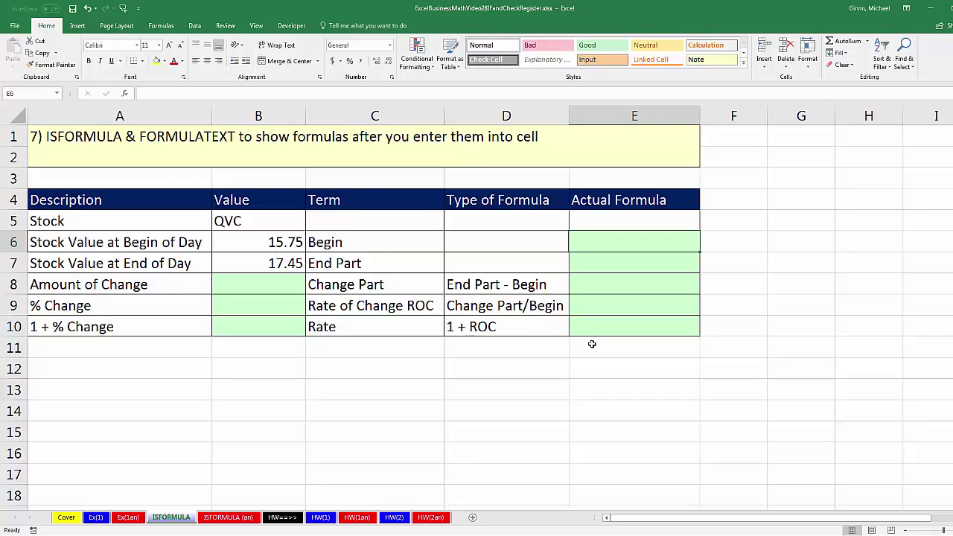
Enter =FORMULATEXT(B8) in cell E8 of the Actual Formula column
{"action": "left_click", "coordinate": [268, 289]}
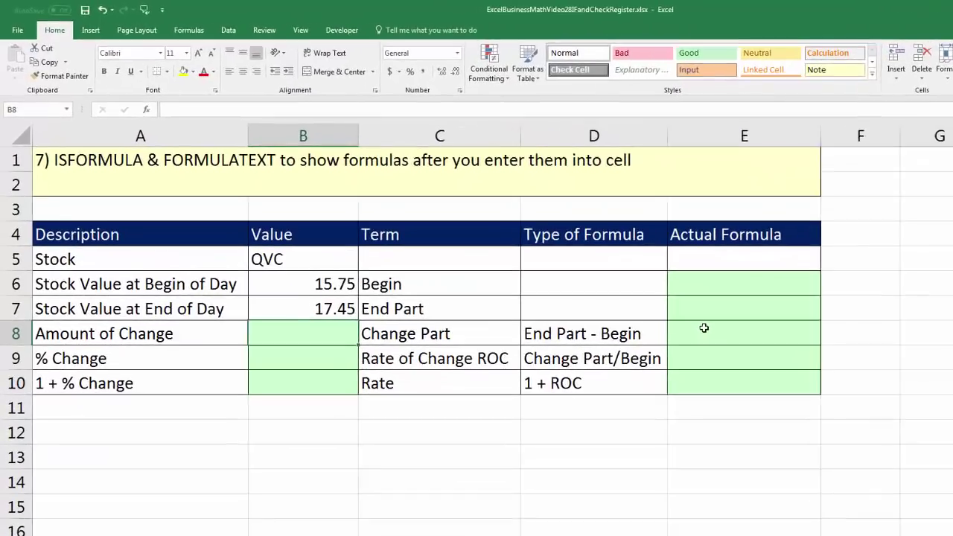
{"action": "left_click", "coordinate": [600, 279]}
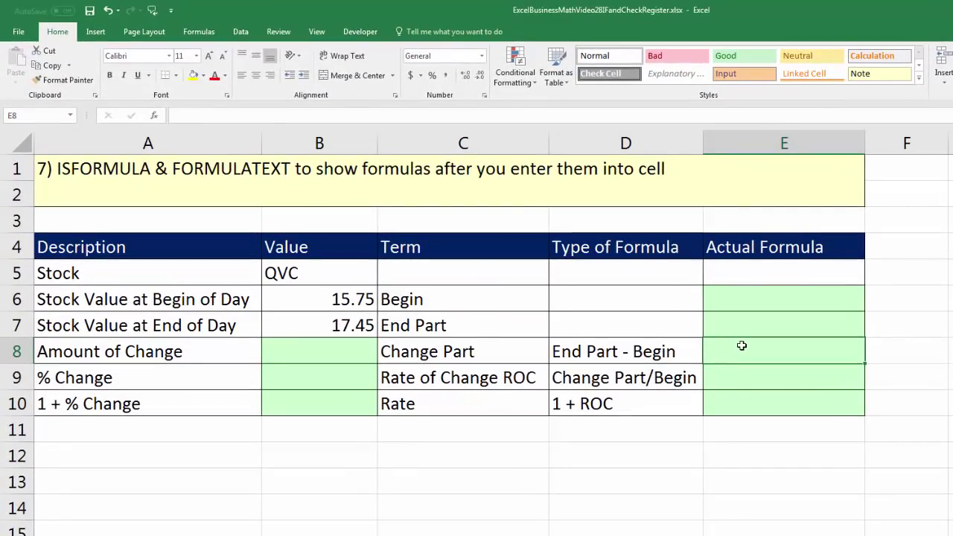
{"action": "type", "text": "=form"}
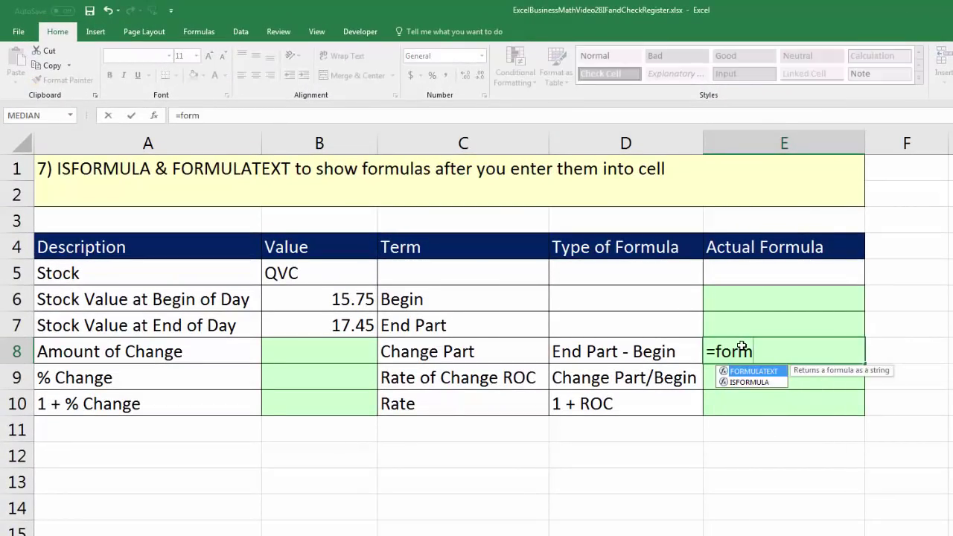
{"action": "key", "text": "Tab"}
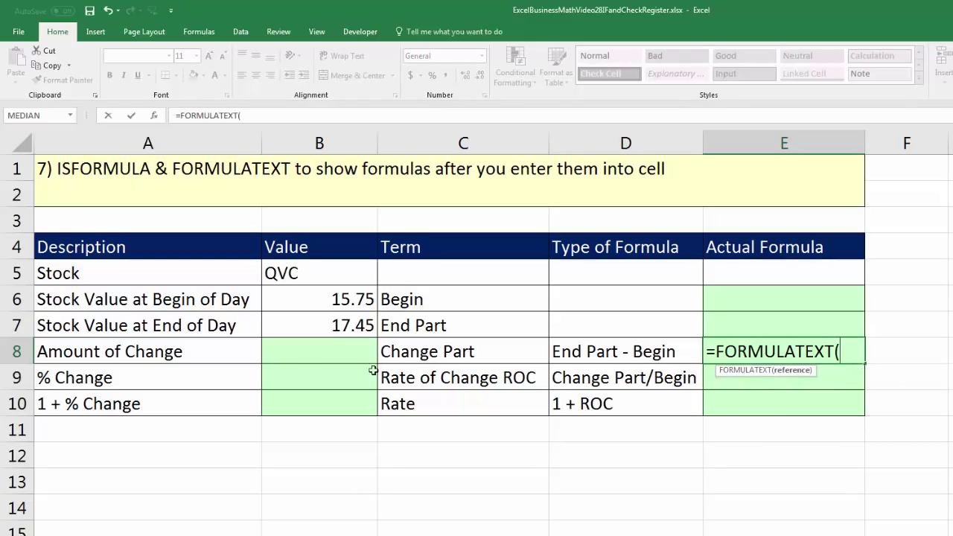
{"action": "left_click", "coordinate": [324, 355]}
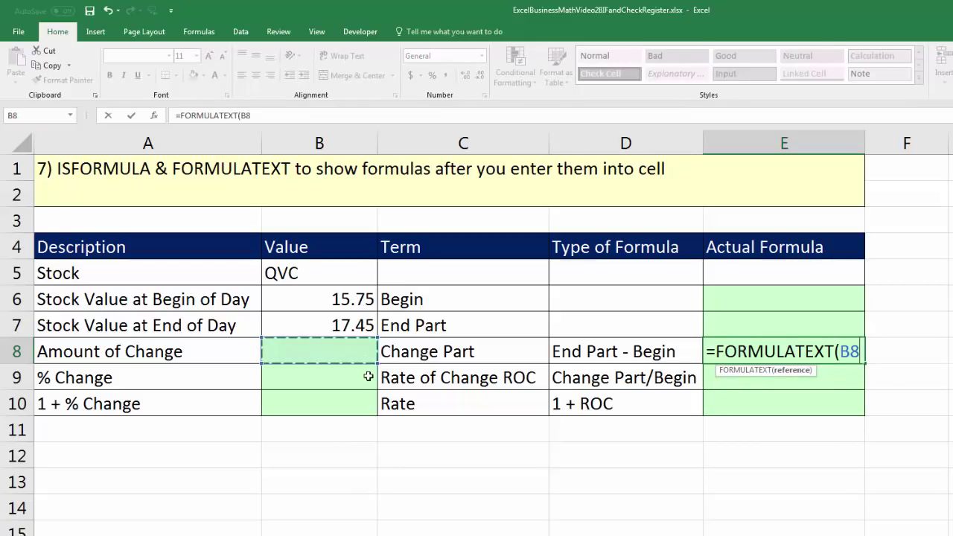
{"action": "type", "text": ")"}
{"action": "key", "text": "ctrl+Return"}
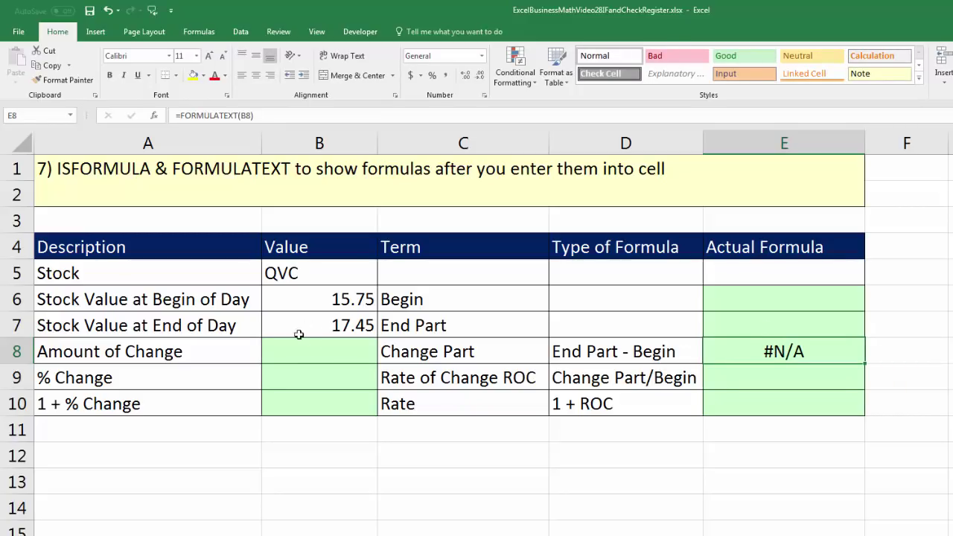
Calculate the Amount of Change in B8 with the formula =B7-B6
{"action": "left_click", "coordinate": [316, 351]}
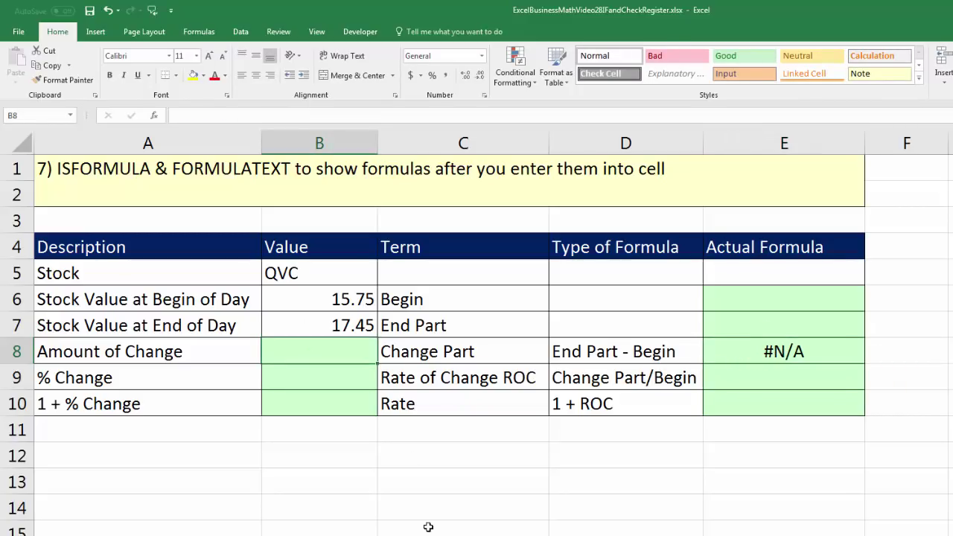
{"action": "type", "text": "="}
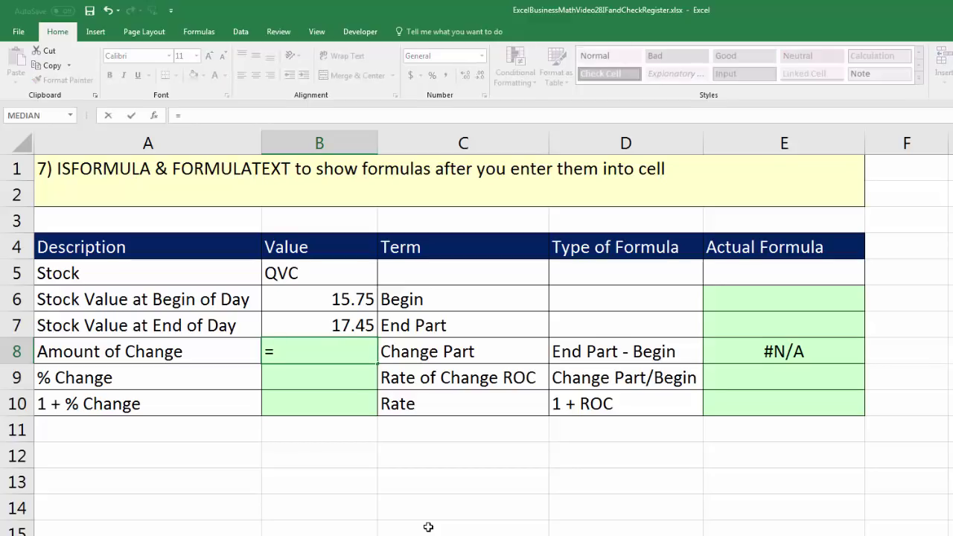
{"action": "key", "text": "Up"}
{"action": "type", "text": "-"}
{"action": "key", "text": "Up"}
{"action": "key", "text": "Up"}
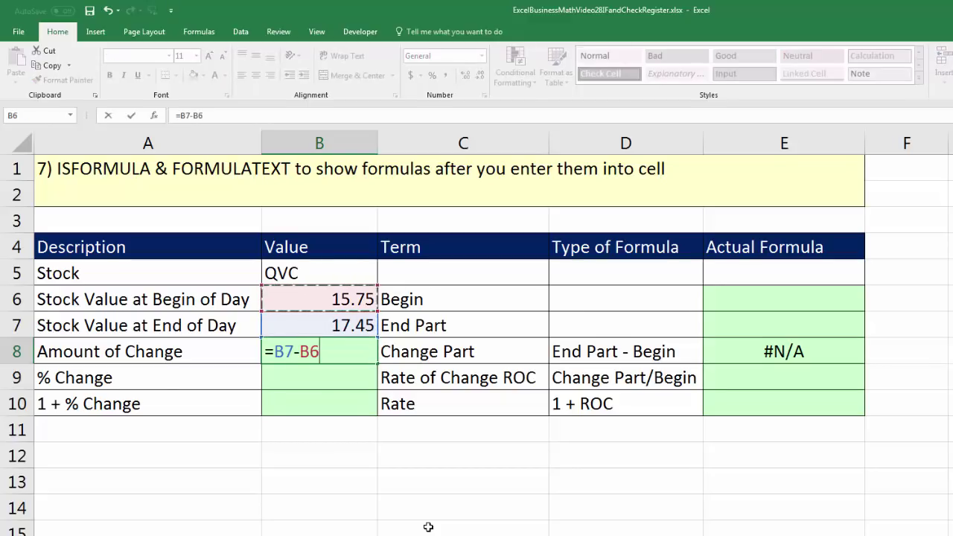
{"action": "key", "text": "ctrl+Return"}
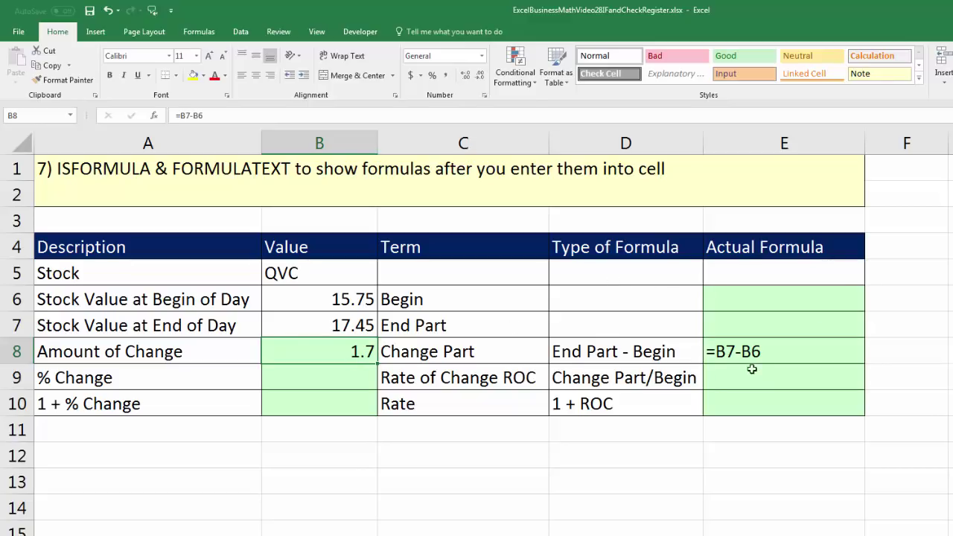
Review the Actual Formula range E6:E10 and inspect the FORMULATEXT formula in E8
{"action": "left_click", "coordinate": [744, 296]}
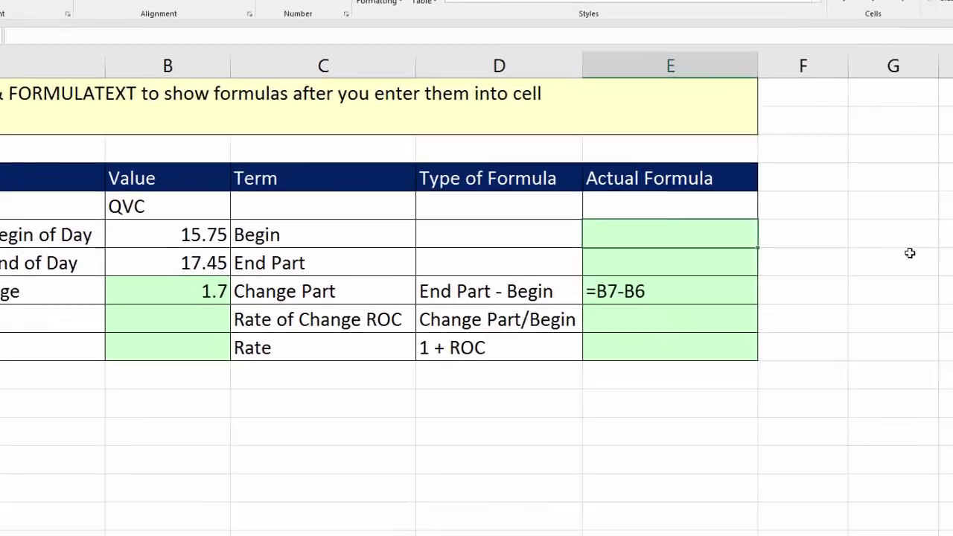
{"action": "mouse_move", "coordinate": [565, 191]}
{"action": "left_mouse_down"}
{"action": "mouse_move", "coordinate": [559, 248]}
{"action": "mouse_move", "coordinate": [582, 303]}
{"action": "left_mouse_up"}
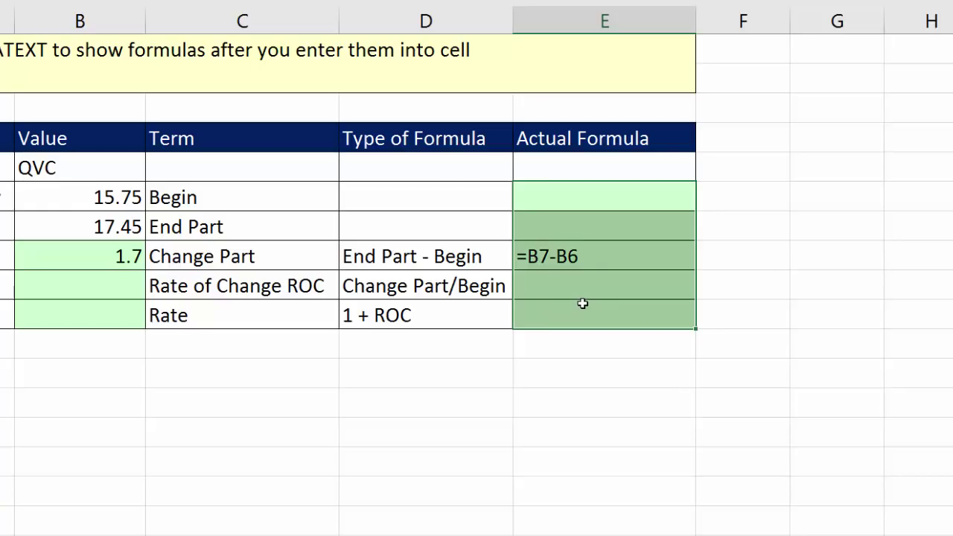
{"action": "left_click", "coordinate": [581, 269]}
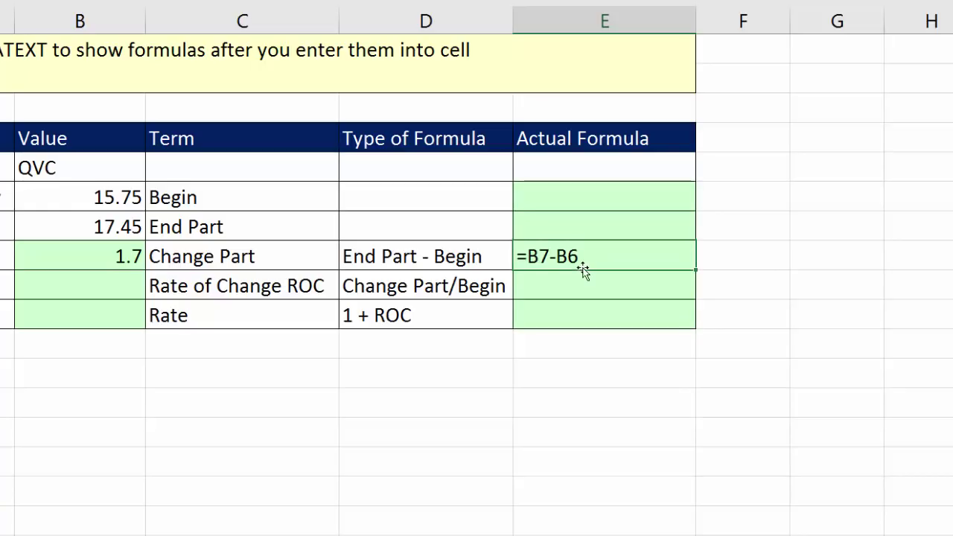
{"action": "key", "text": "F2"}
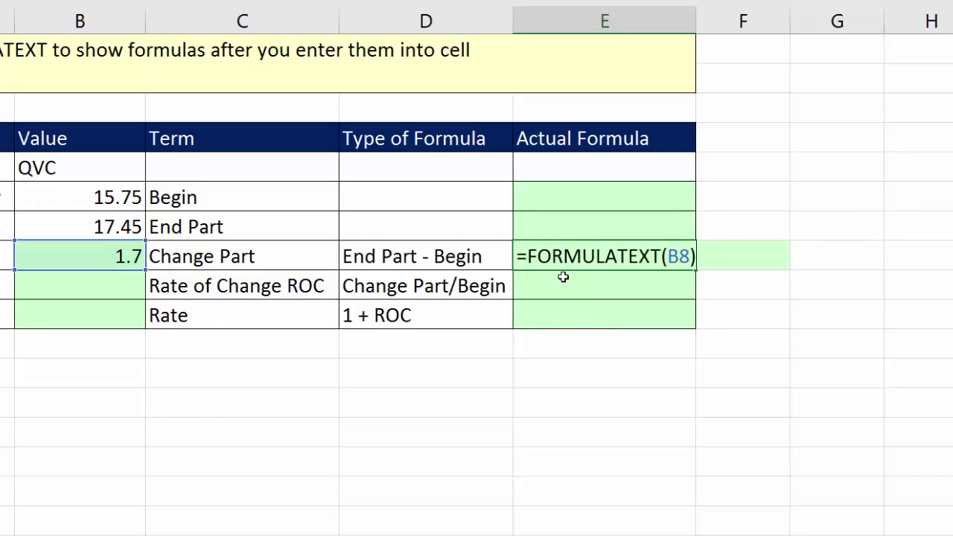
{"action": "key", "text": "Escape"}
{"action": "left_click", "coordinate": [564, 278]}
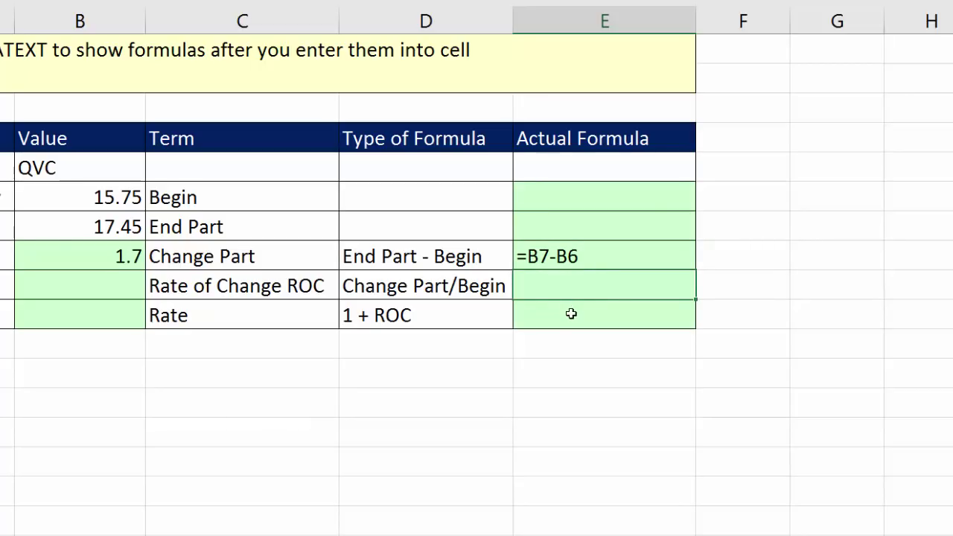
Begin an IF formula in E6 with ISFORMULA(B6) as its logical test
{"action": "left_click", "coordinate": [643, 195]}
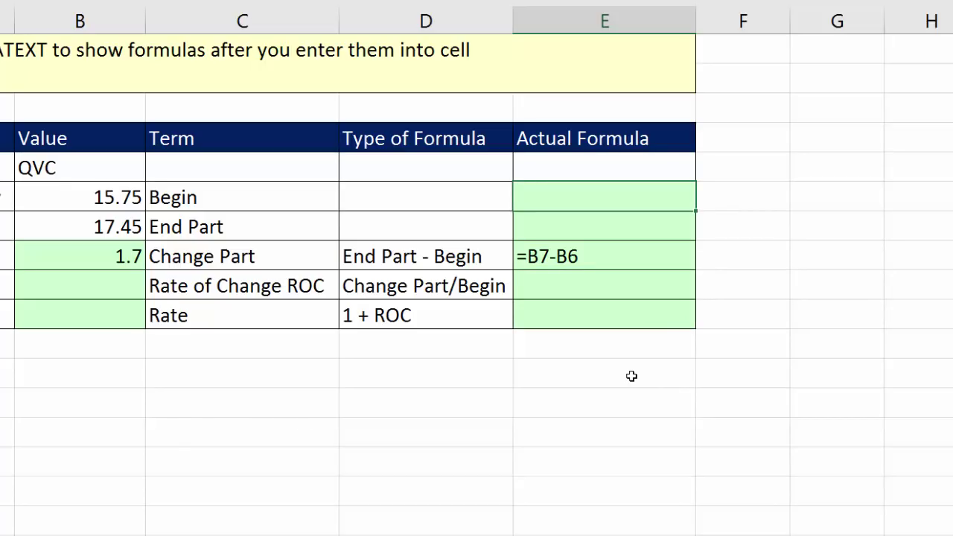
{"action": "type", "text": "=IF("}
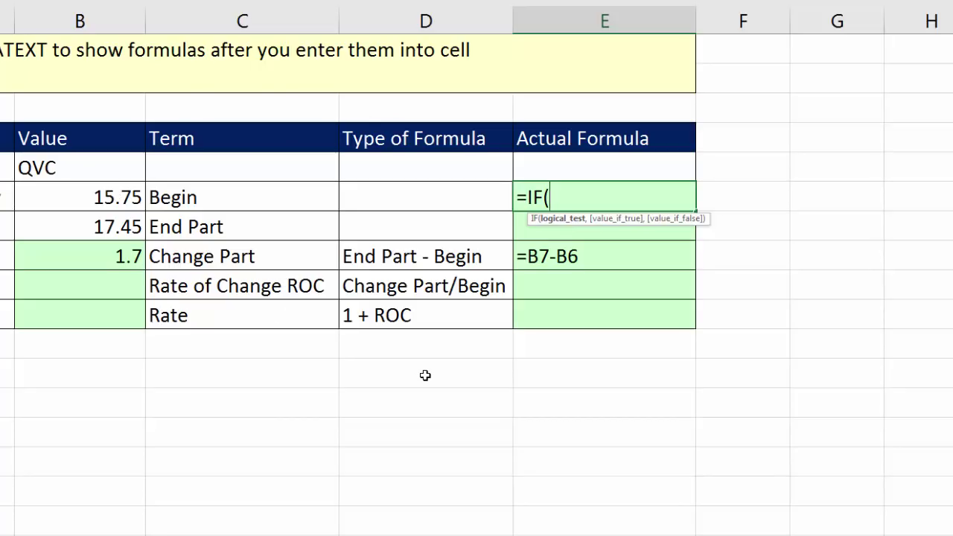
{"action": "type", "text": "isf"}
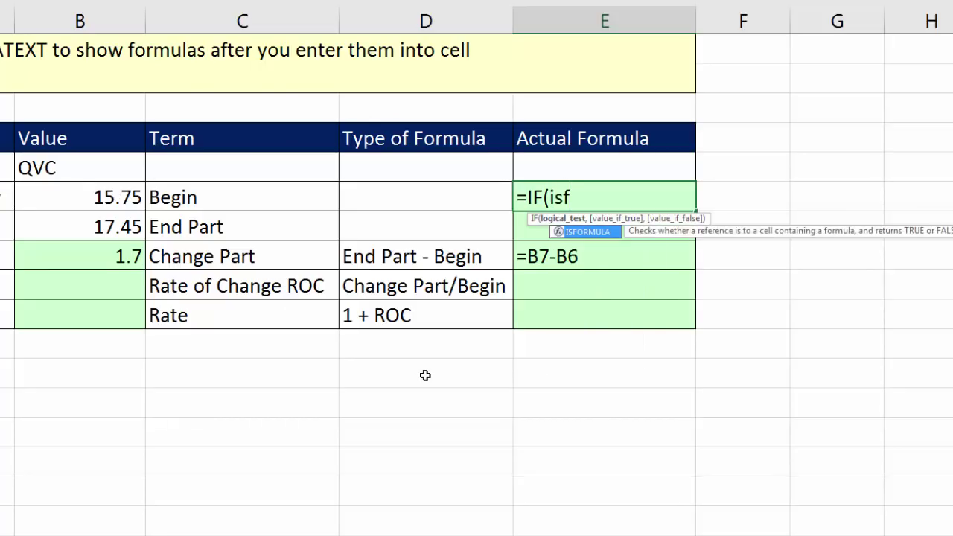
{"action": "key", "text": "Tab"}
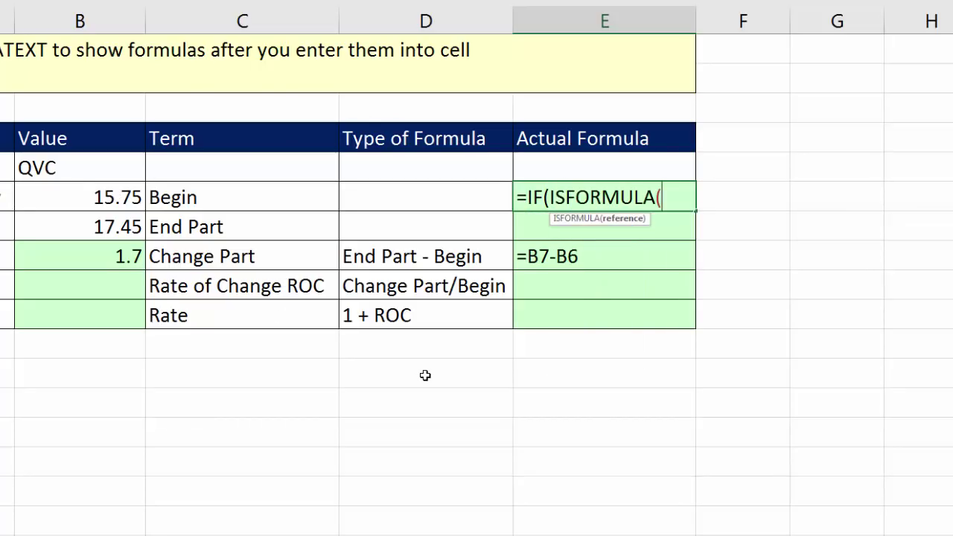
{"action": "left_click", "coordinate": [127, 198]}
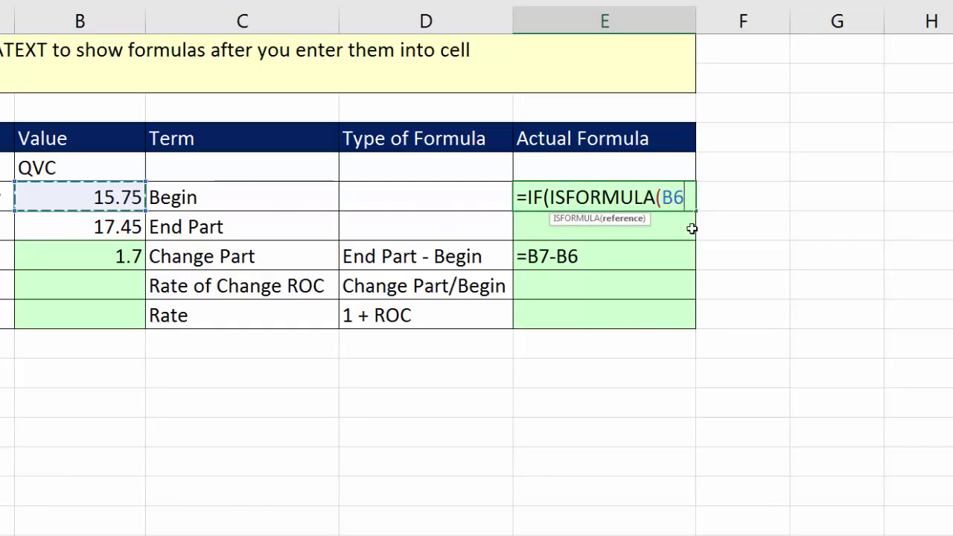
{"action": "type", "text": ")"}
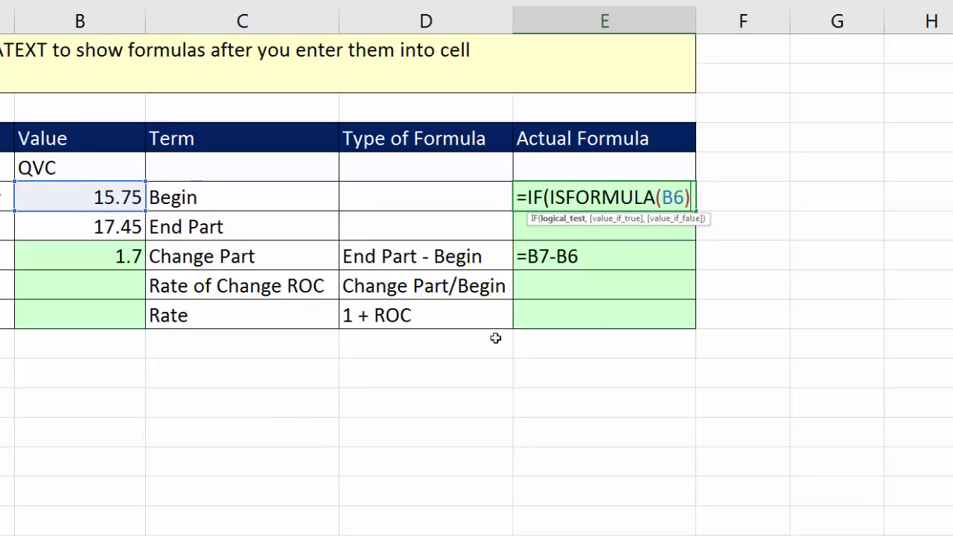
{"action": "type", "text": ","}
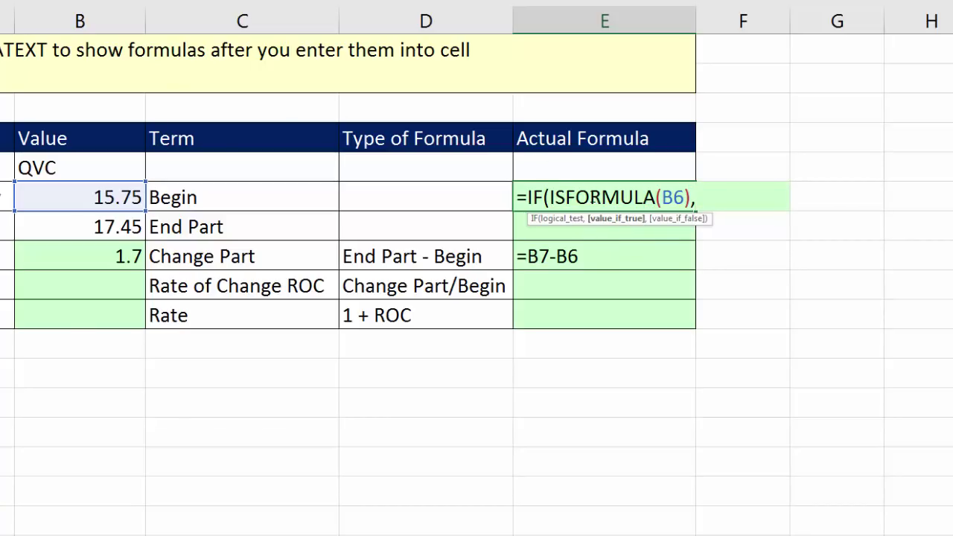
Complete the E6 formula with FORMULATEXT(B6) if true and "" if false, and copy it down through E10
{"action": "type", "text": "form"}
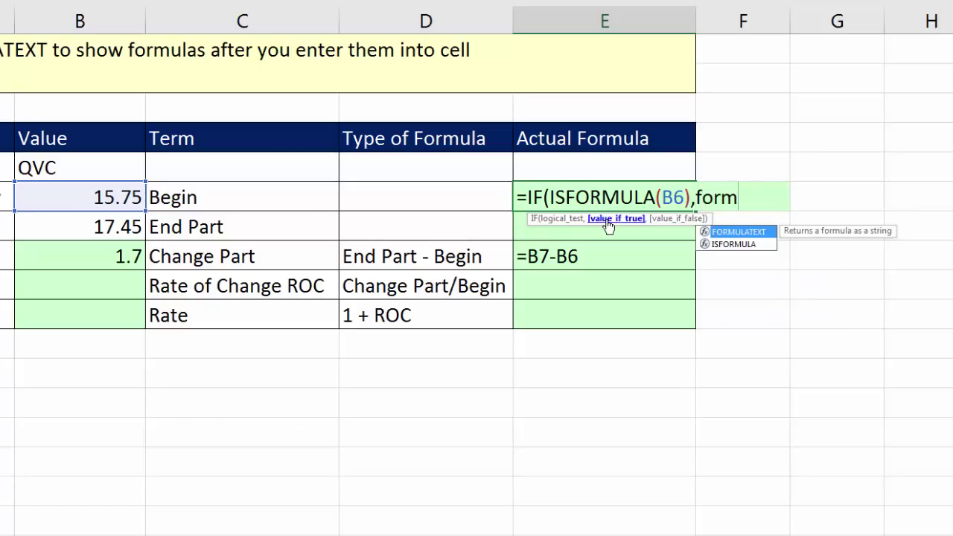
{"action": "key", "text": "Tab"}
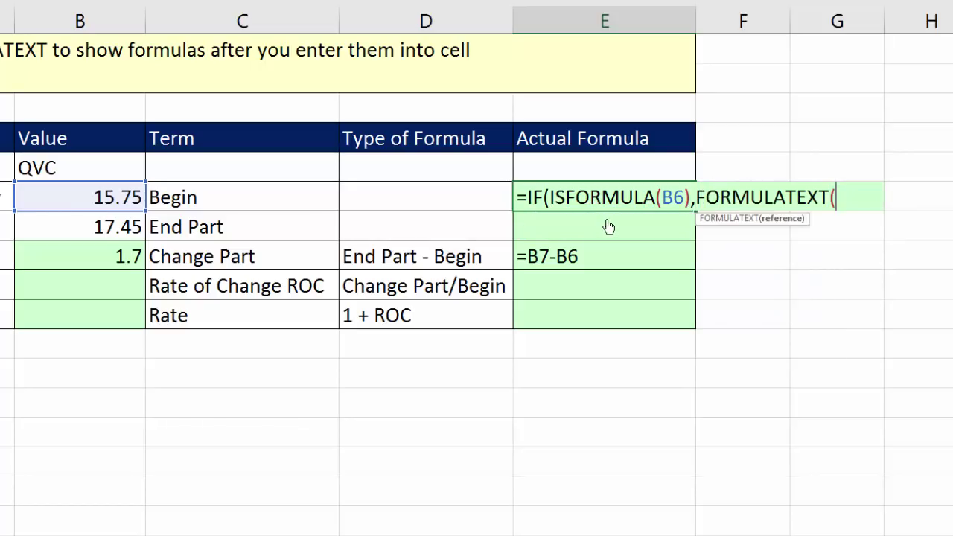
{"action": "left_click", "coordinate": [134, 196]}
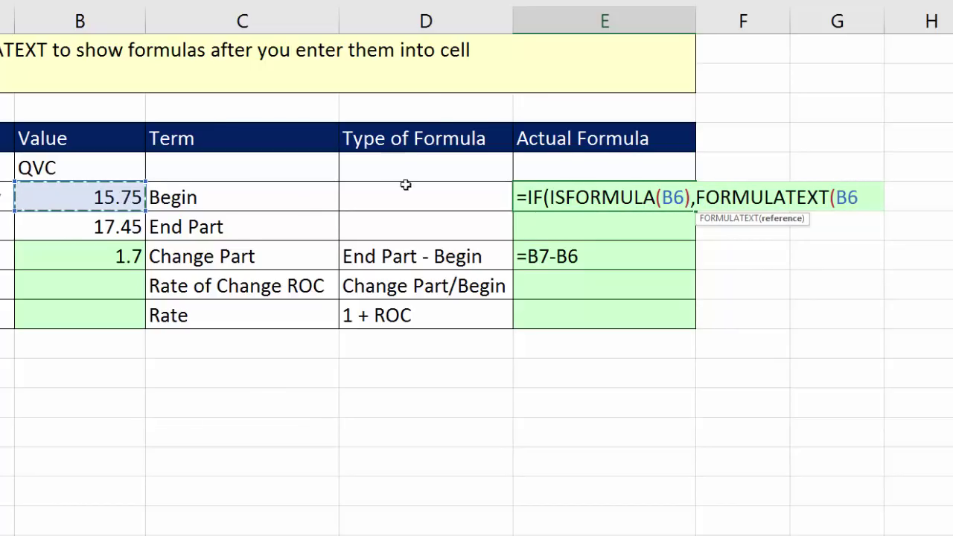
{"action": "type", "text": ")"}
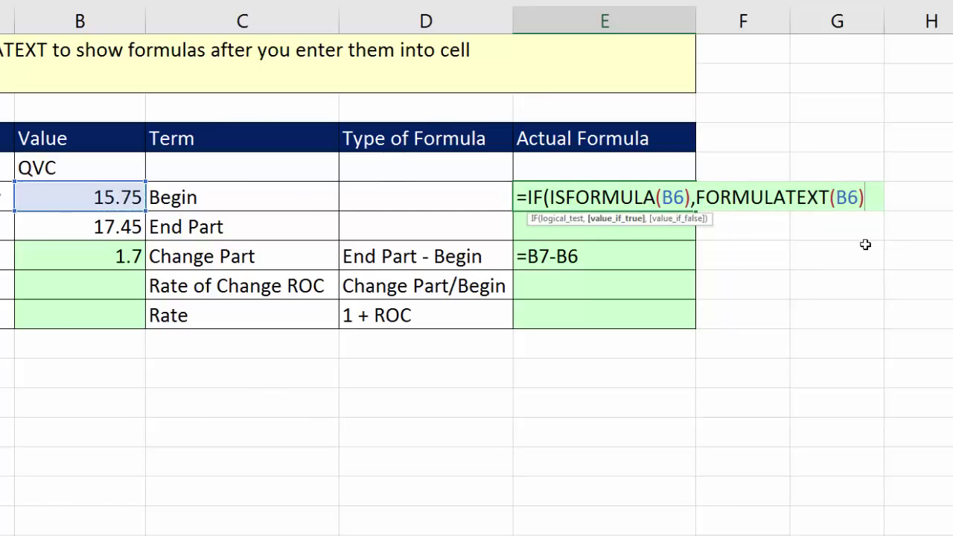
{"action": "type", "text": ","}
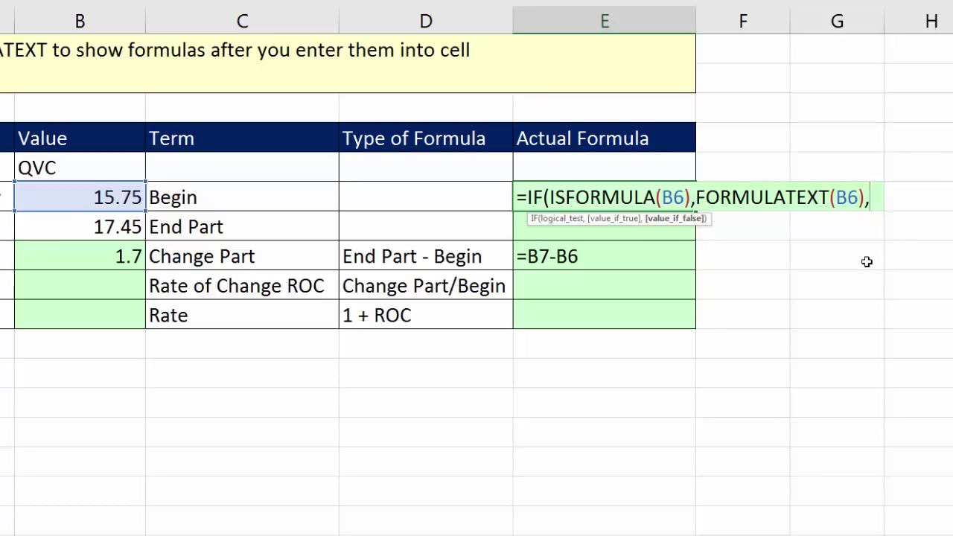
{"action": "type", "text": "\"\""}
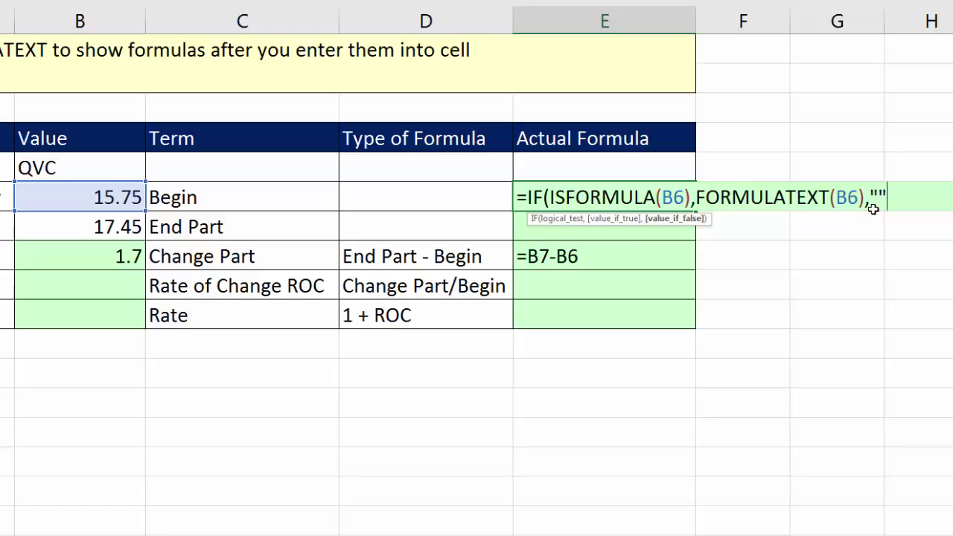
{"action": "type", "text": ")"}
{"action": "key", "text": "ctrl+Return"}
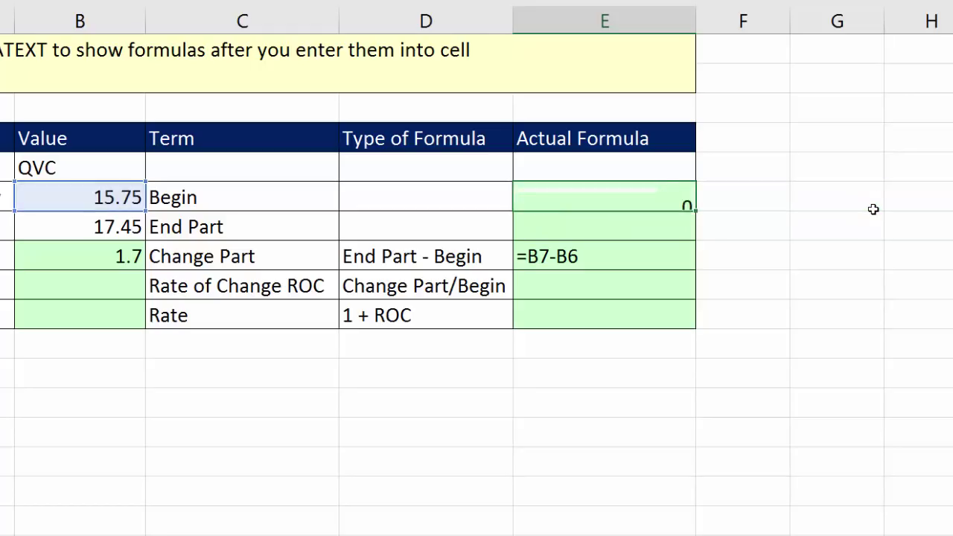
{"action": "left_click_drag", "start_coordinate": [695, 210], "coordinate": [700, 328]}
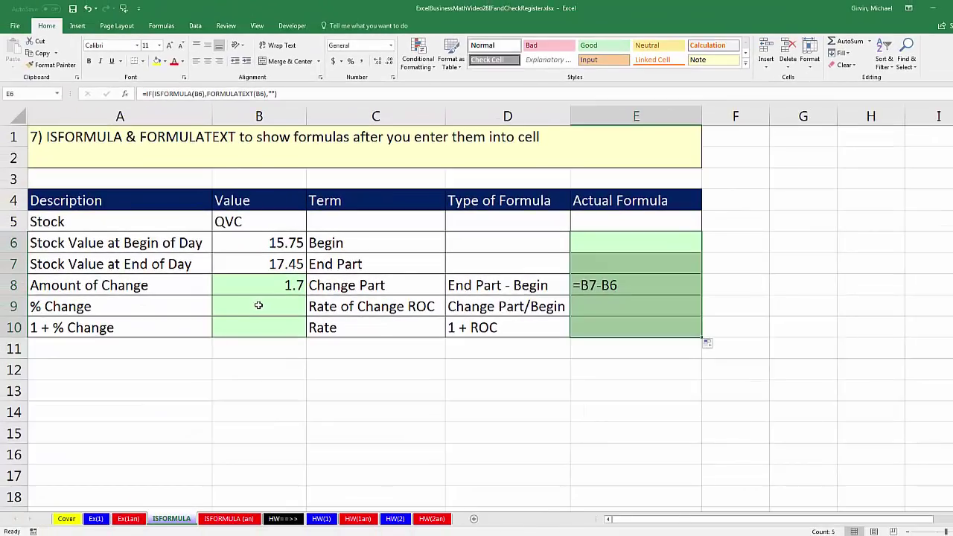
Calculate the % Change in B9 with the formula =B8/B6
{"action": "left_click", "coordinate": [258, 306]}
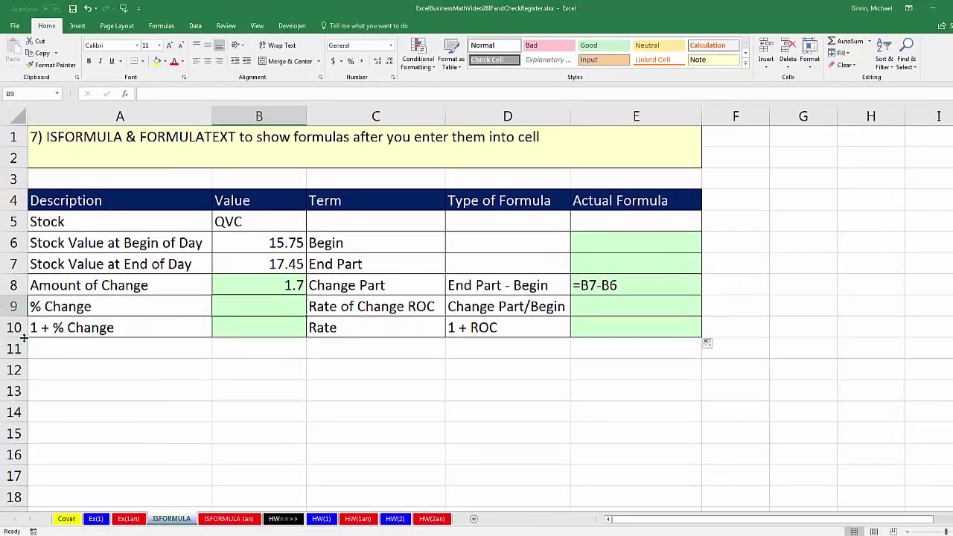
{"action": "type", "text": "="}
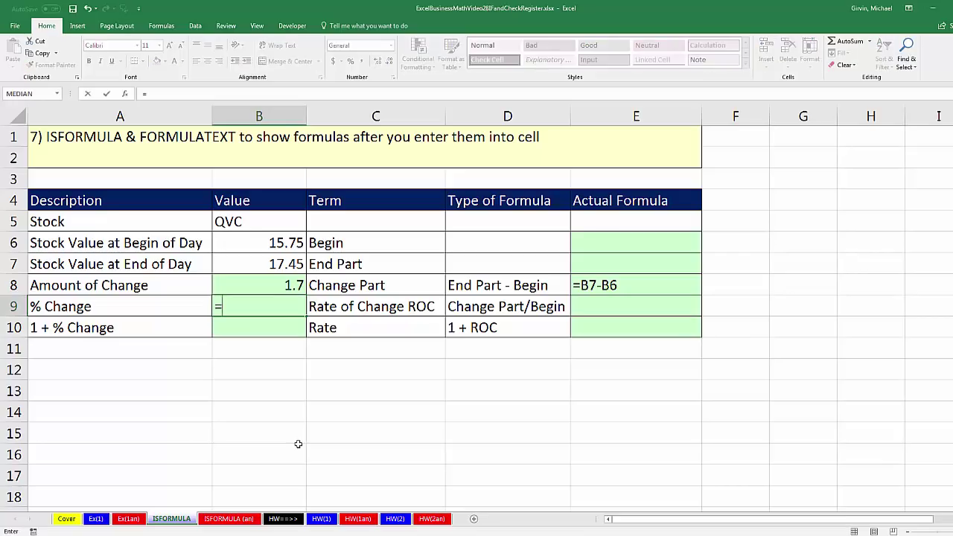
{"action": "key", "text": "Up"}
{"action": "type", "text": "/"}
{"action": "key", "text": "Up"}
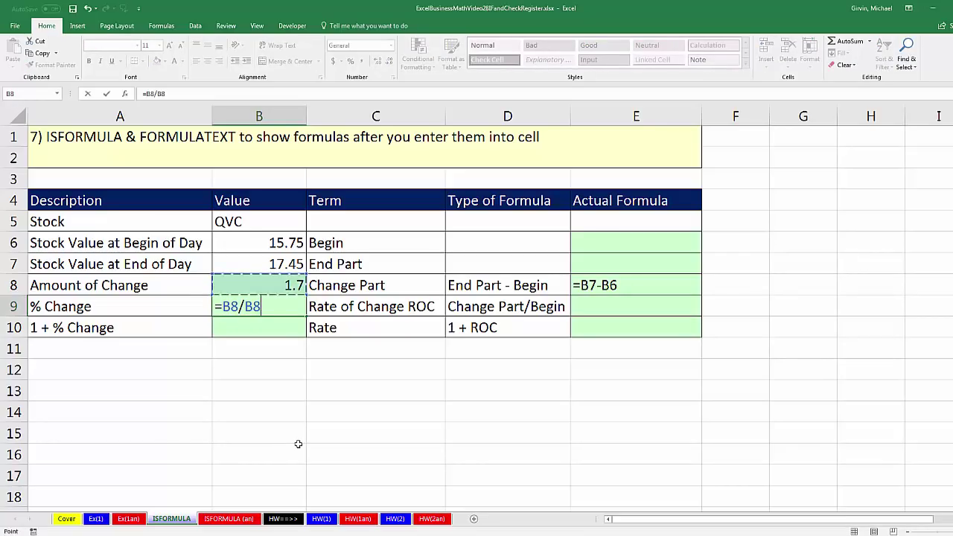
{"action": "key", "text": "Up"}
{"action": "key", "text": "Up"}
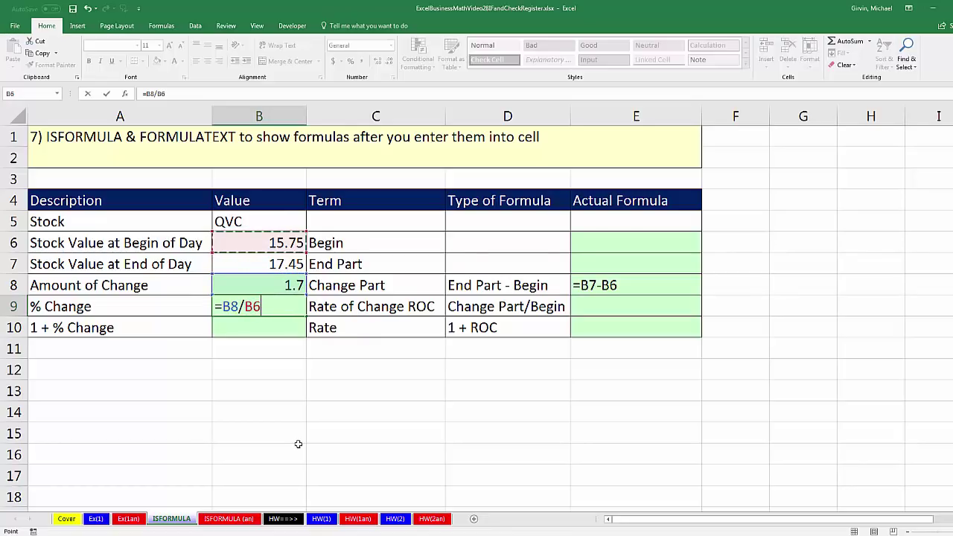
{"action": "key", "text": "Return"}
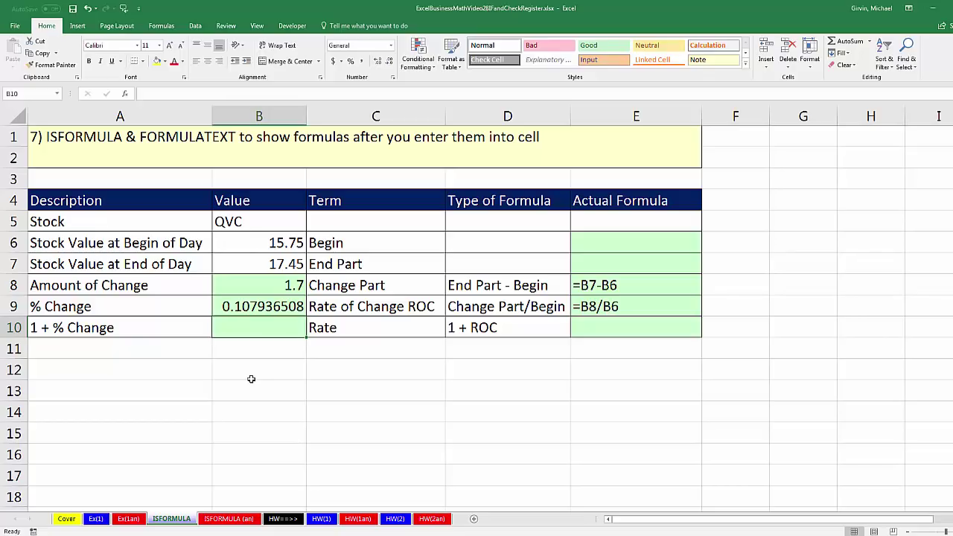
Calculate 1 + % Change in B10 with the formula =1+B9
{"action": "type", "text": "=1+"}
{"action": "key", "text": "Up"}
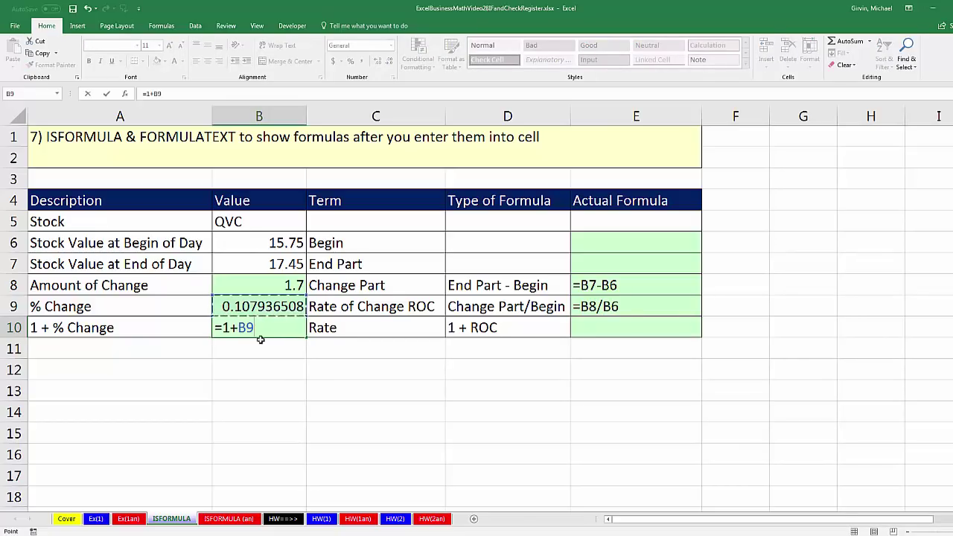
{"action": "key", "text": "ctrl+Return"}
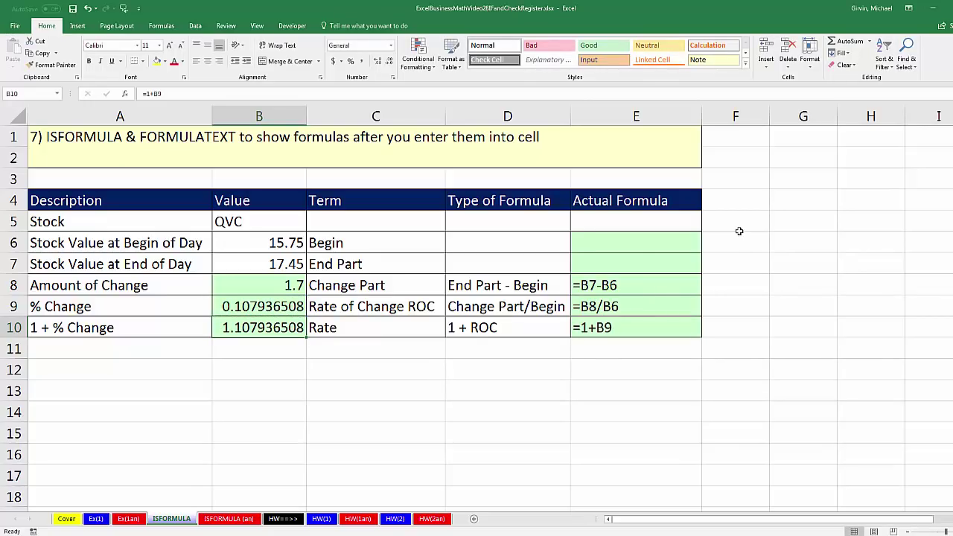
Examine the value_if_false argument of the IF formula in E6 and the value_if_true argument in E8
{"action": "left_click", "coordinate": [658, 249]}
{"action": "key", "text": "F2"}
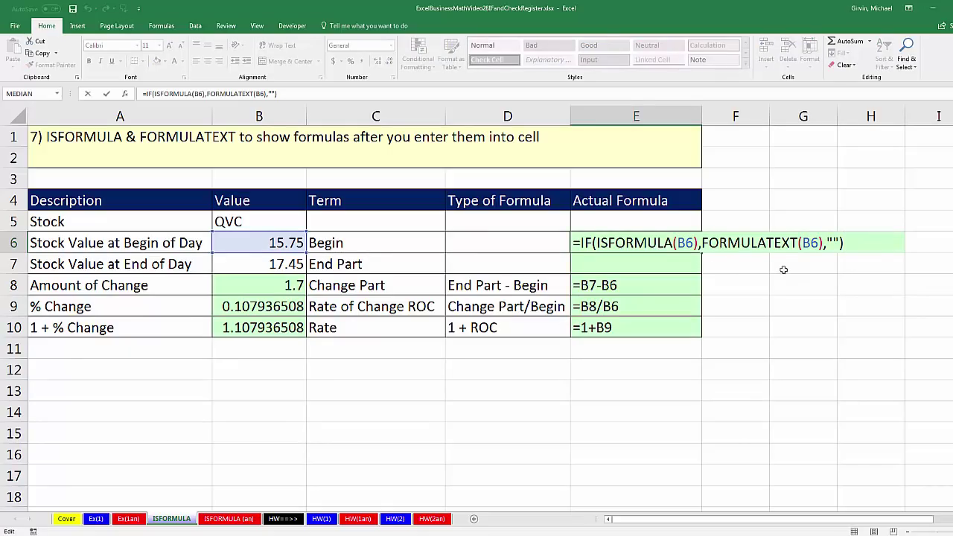
{"action": "left_click", "coordinate": [828, 244]}
{"action": "left_click", "coordinate": [687, 258]}
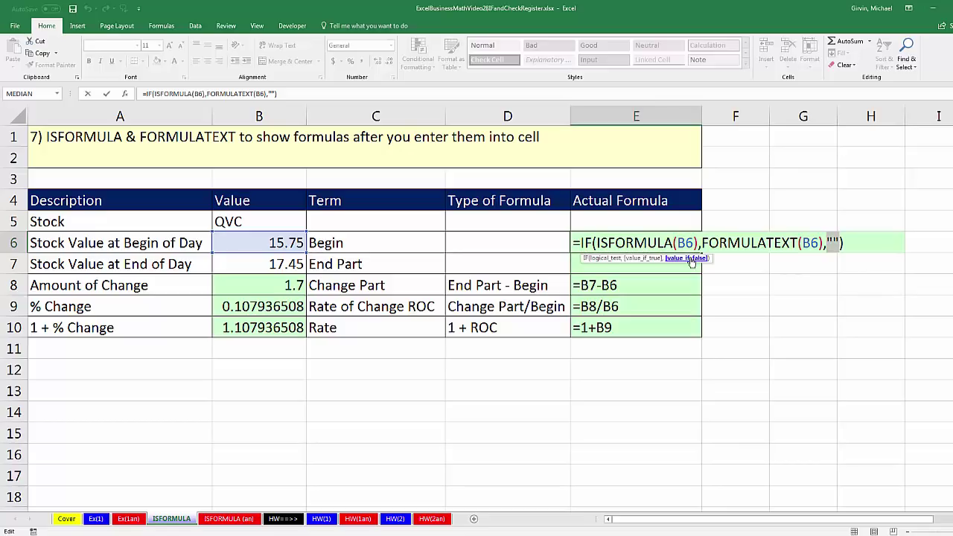
{"action": "key", "text": "Return"}
{"action": "left_click", "coordinate": [685, 285]}
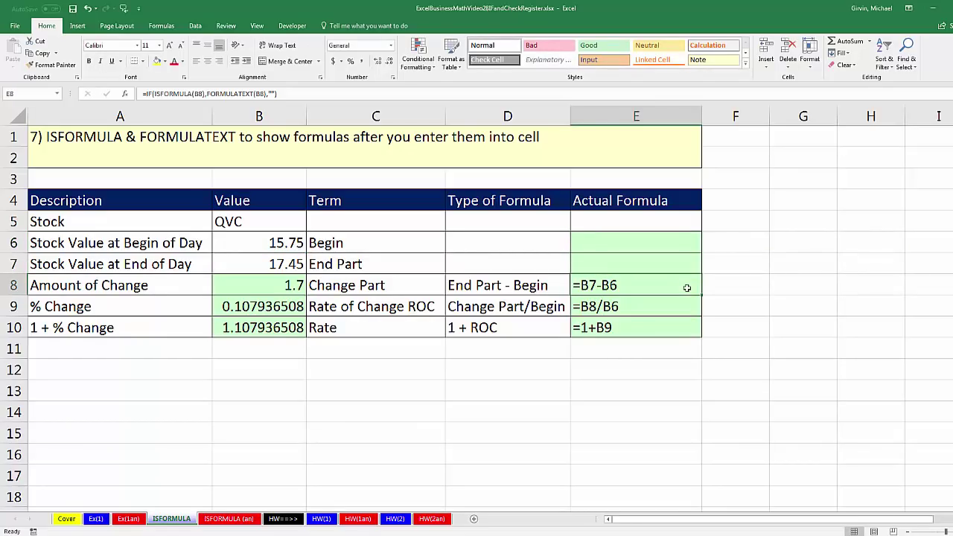
{"action": "key", "text": "F2"}
{"action": "left_click", "coordinate": [618, 286]}
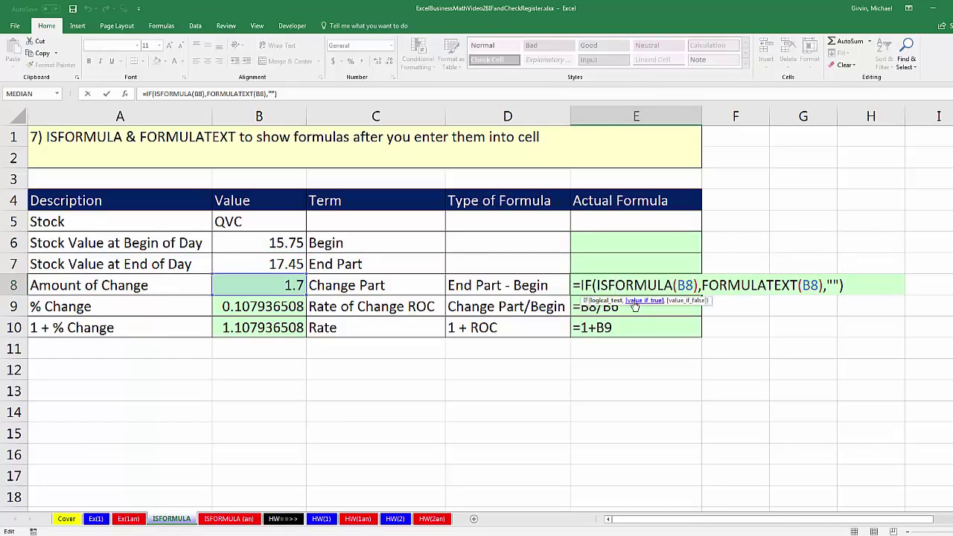
{"action": "left_click", "coordinate": [640, 300]}
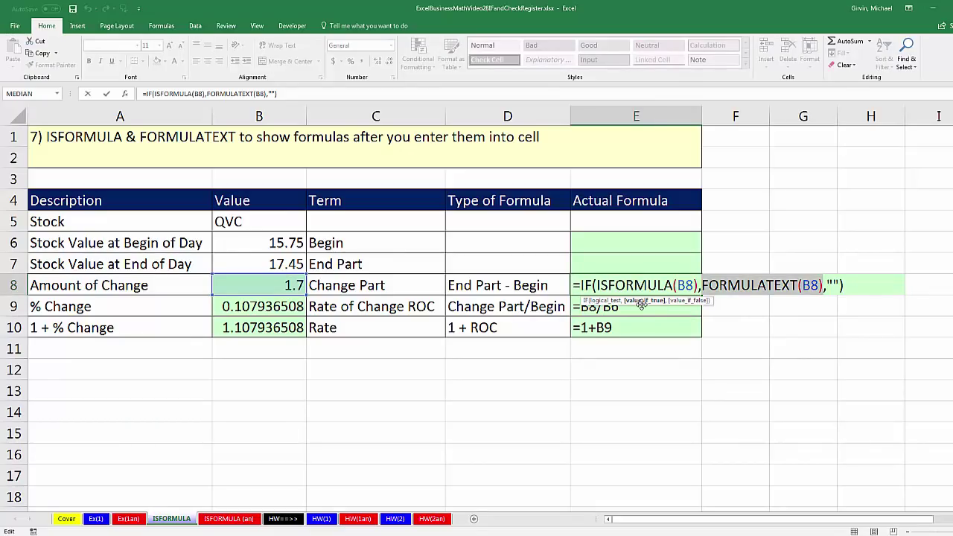
{"action": "key", "text": "Return"}
Test whether cell E12 is empty by entering =ISBLANK(E12) in F12
{"action": "left_click", "coordinate": [740, 376]}
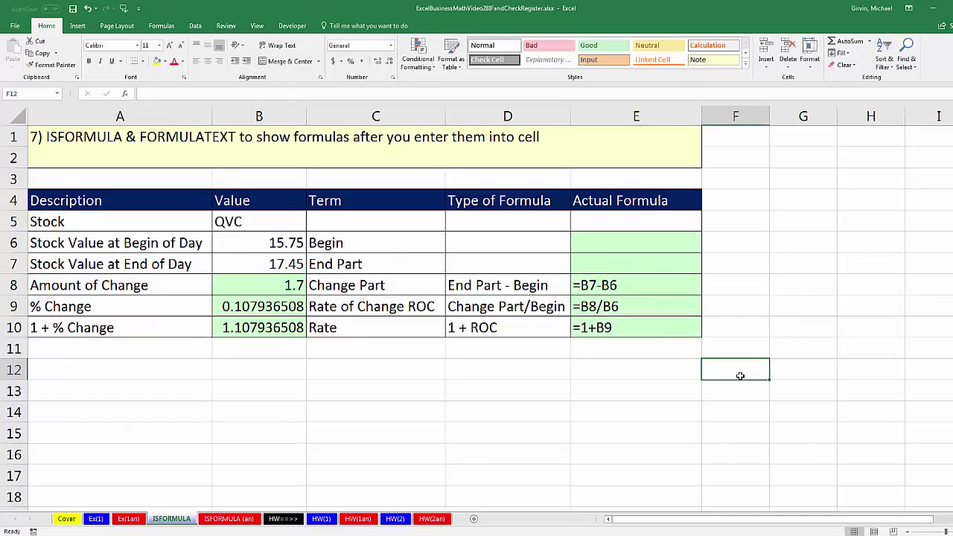
{"action": "type", "text": "=isb"}
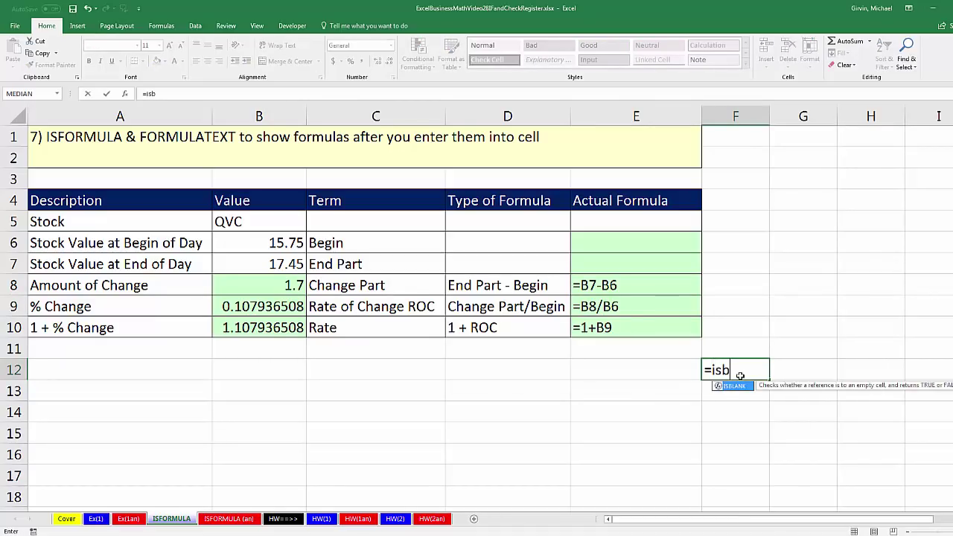
{"action": "key", "text": "Tab"}
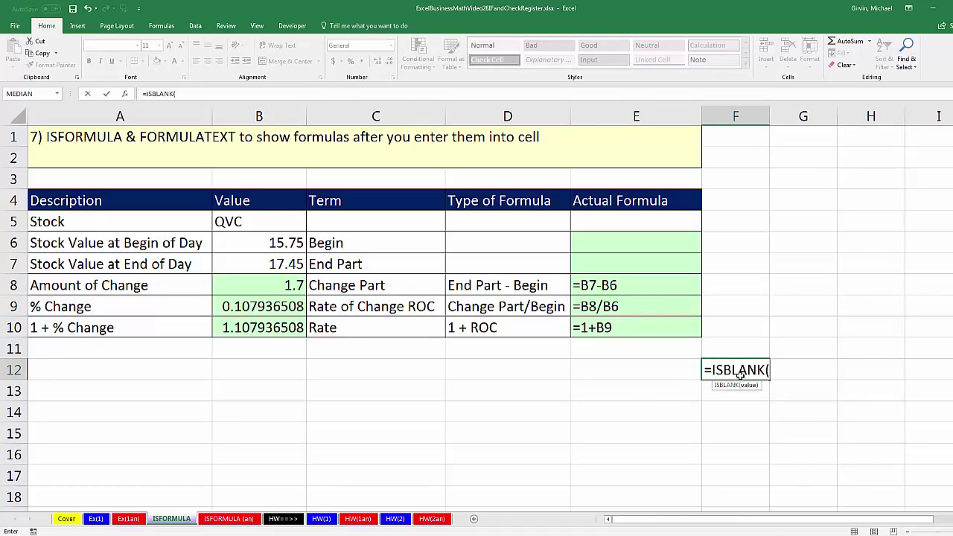
{"action": "left_click", "coordinate": [664, 363]}
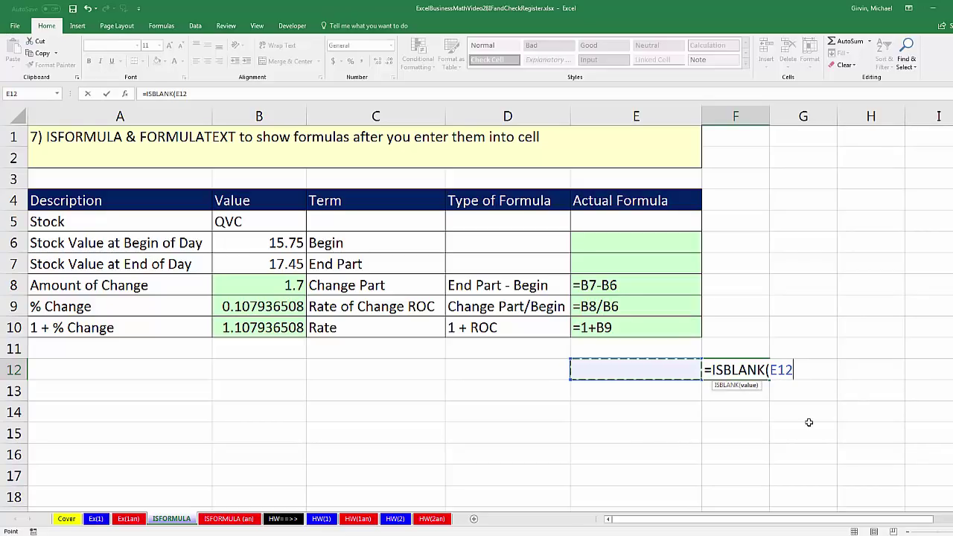
{"action": "type", "text": ")"}
{"action": "key", "text": "ctrl+Return"}
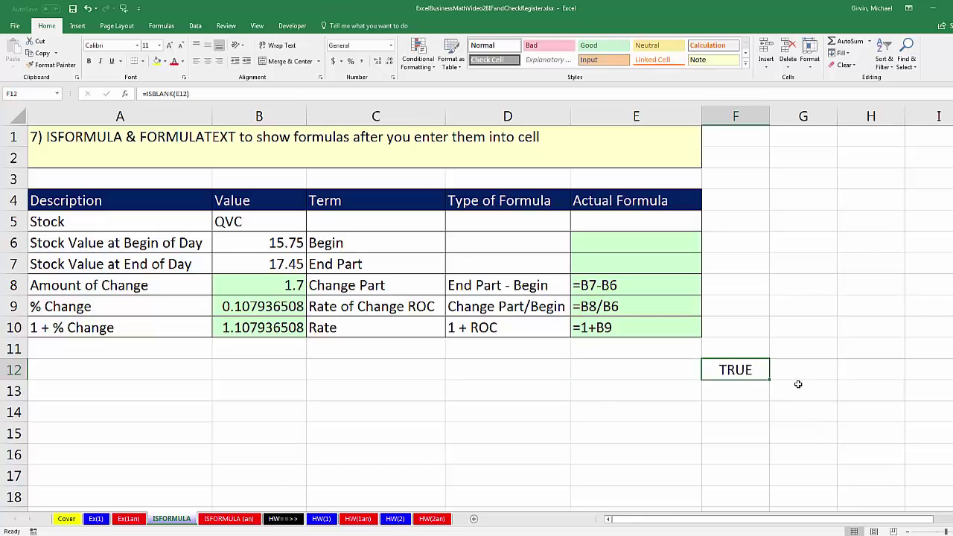
Copy the ISBLANK formula from F12 to F6 and check that it references E6
{"action": "key", "text": "F2"}
{"action": "key", "text": "ctrl+Return"}
{"action": "key", "text": "ctrl+c"}
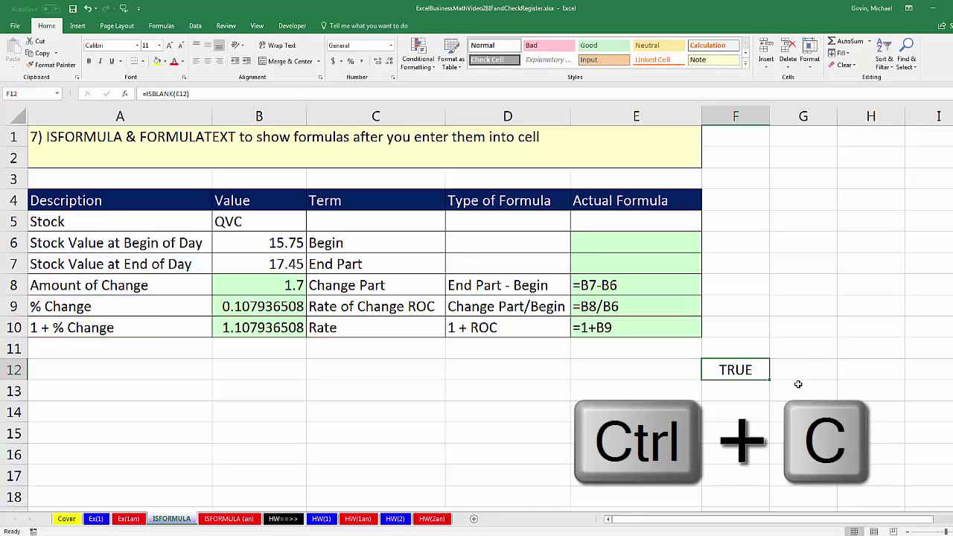
{"action": "left_click", "coordinate": [741, 243]}
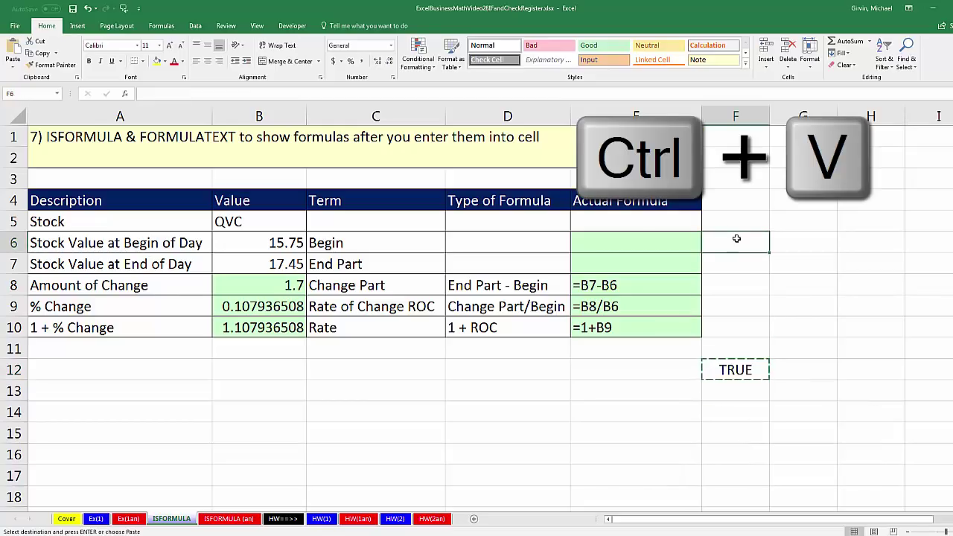
{"action": "key", "text": "ctrl+v"}
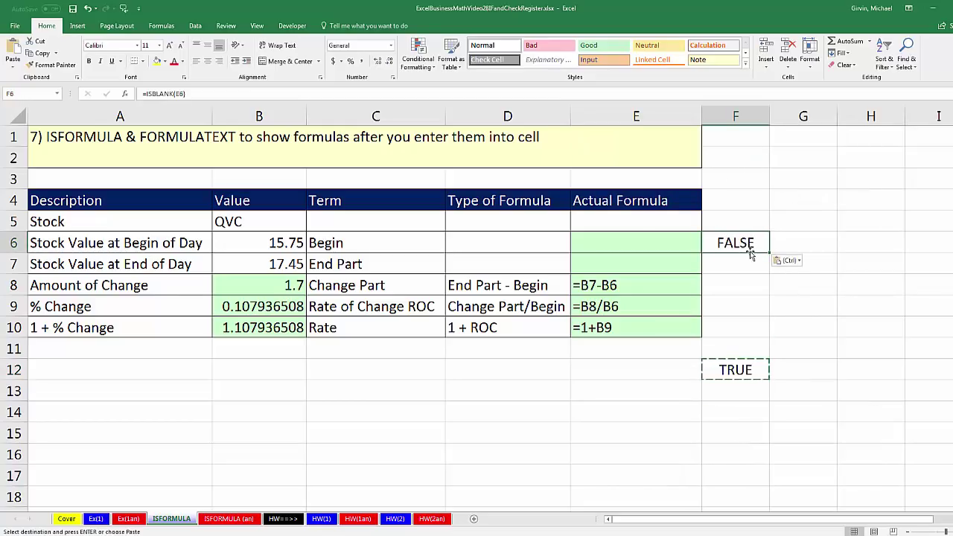
{"action": "left_click", "coordinate": [665, 248]}
{"action": "left_click", "coordinate": [720, 244]}
{"action": "key", "text": "F2"}
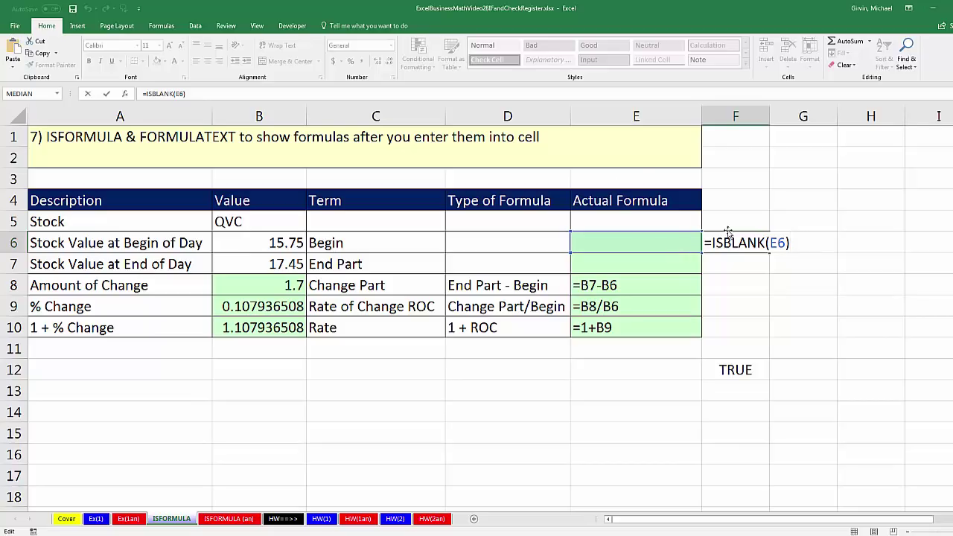
{"action": "key", "text": "Return"}
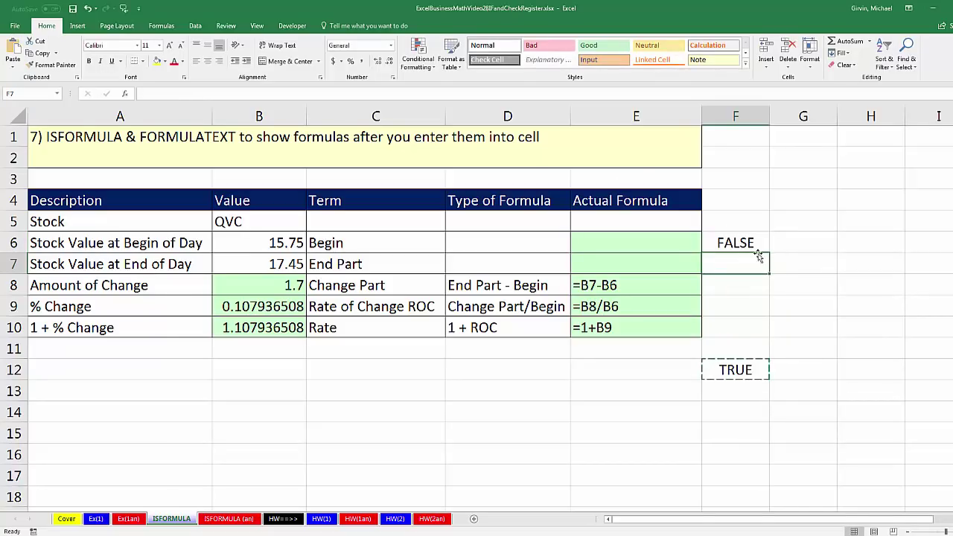
Test whether E6 contains text by entering =ISTEXT(E6) in G6
{"action": "left_click", "coordinate": [783, 242]}
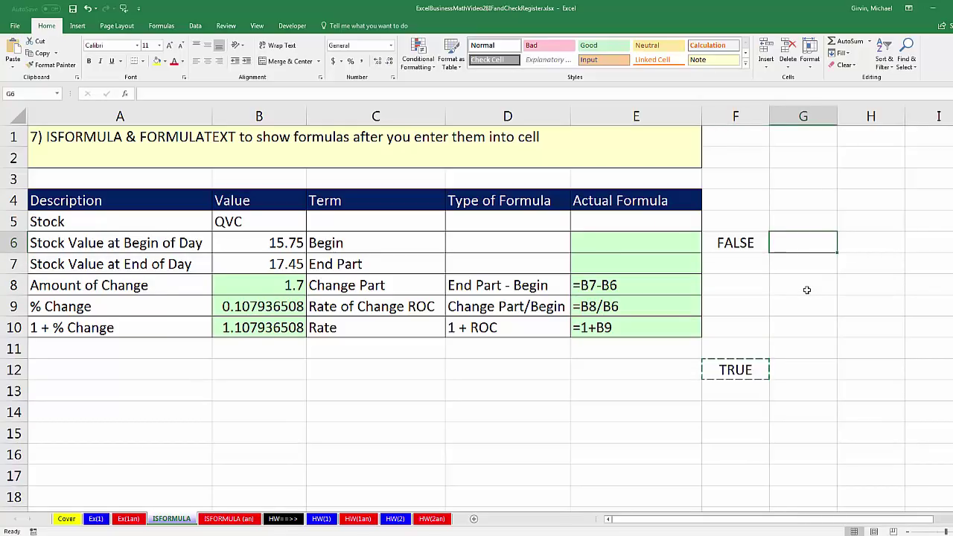
{"action": "type", "text": "=ist"}
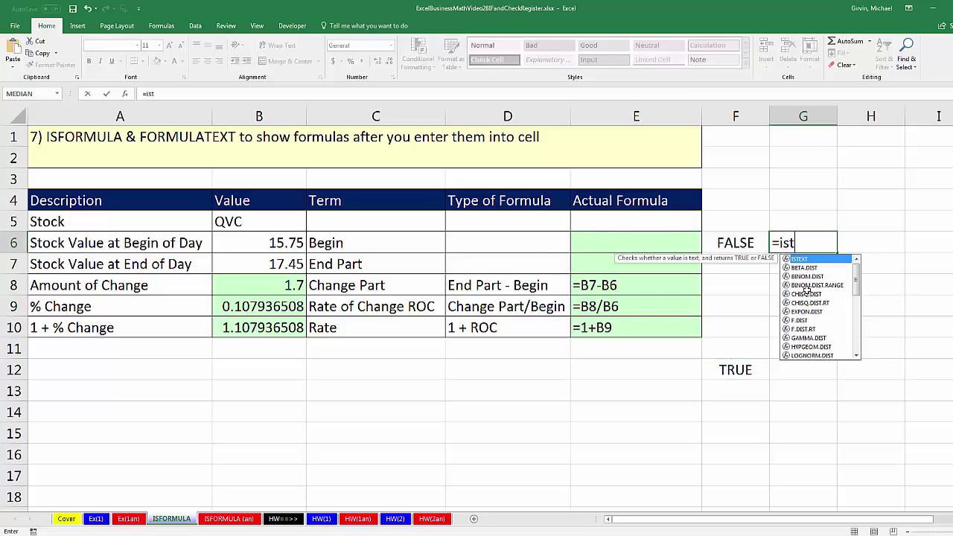
{"action": "key", "text": "Tab"}
{"action": "left_click", "coordinate": [658, 245]}
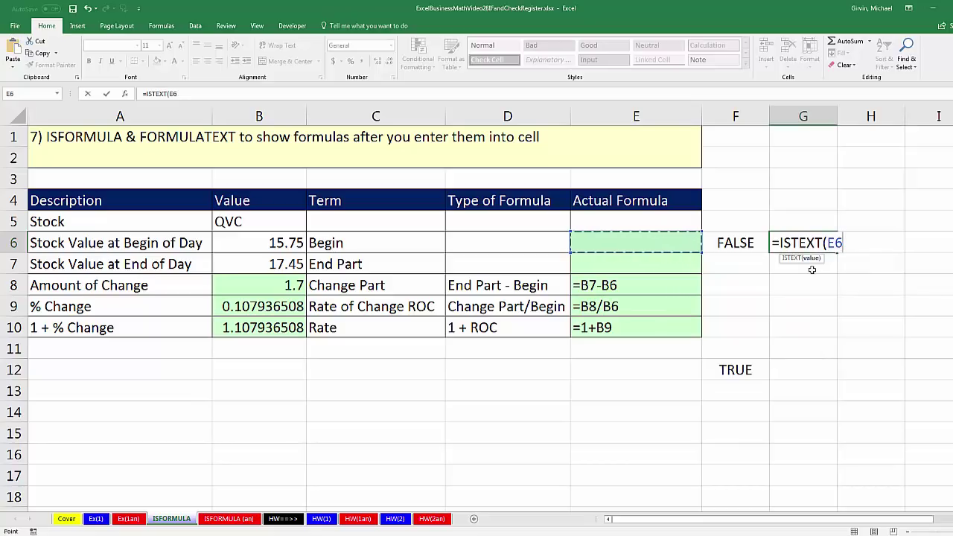
{"action": "type", "text": ")"}
{"action": "key", "text": "ctrl+Return"}
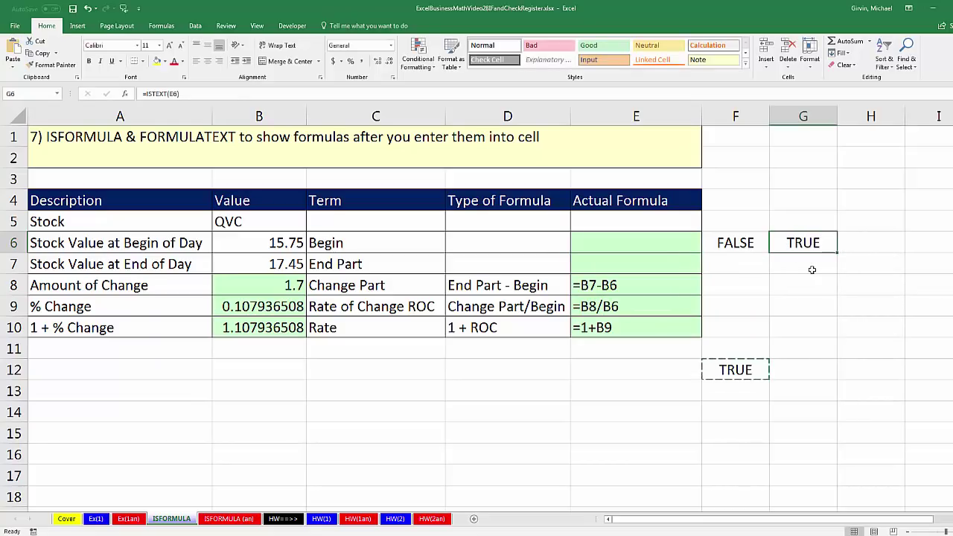
Check the "" argument in E6's formula, and enter =LEN(E6) in H6, copied down through H10
{"action": "left_click", "coordinate": [854, 250]}
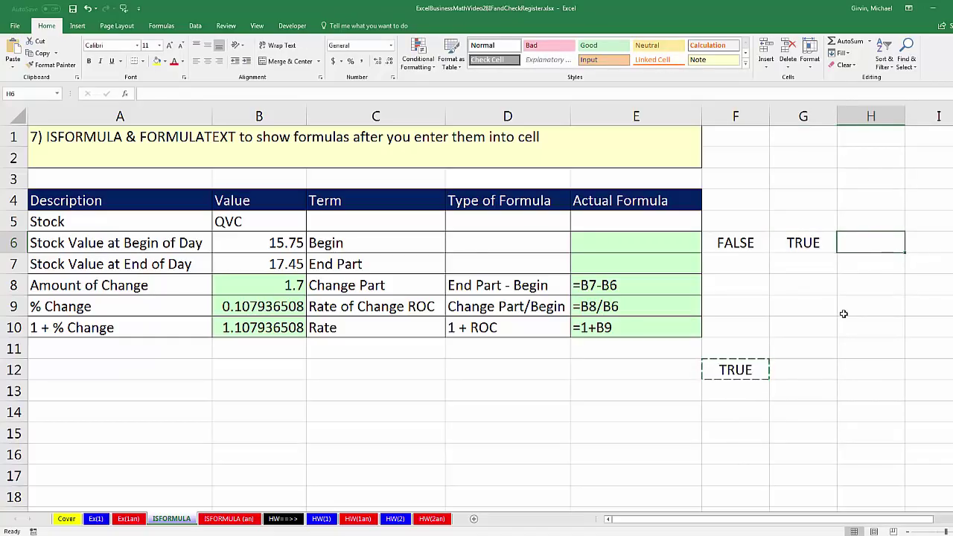
{"action": "left_click", "coordinate": [679, 246]}
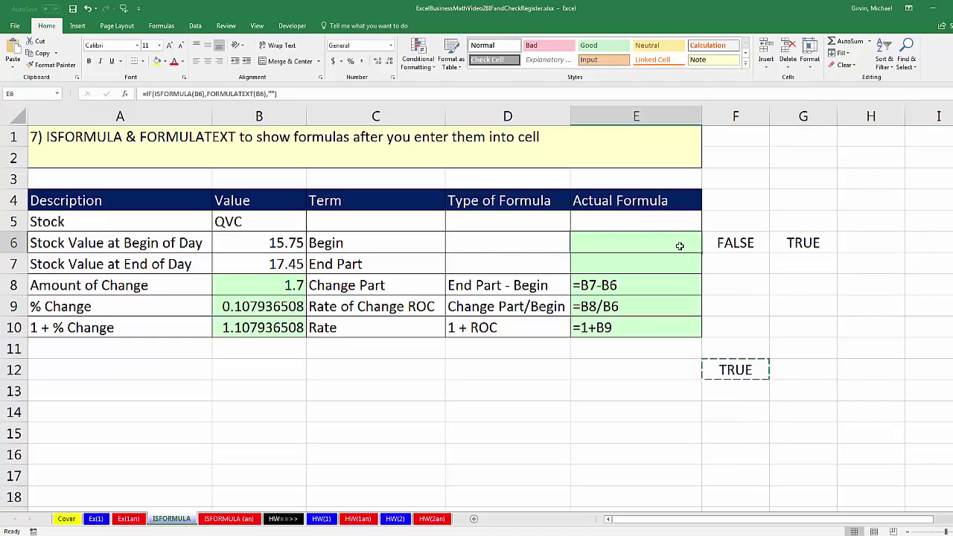
{"action": "key", "text": "F2"}
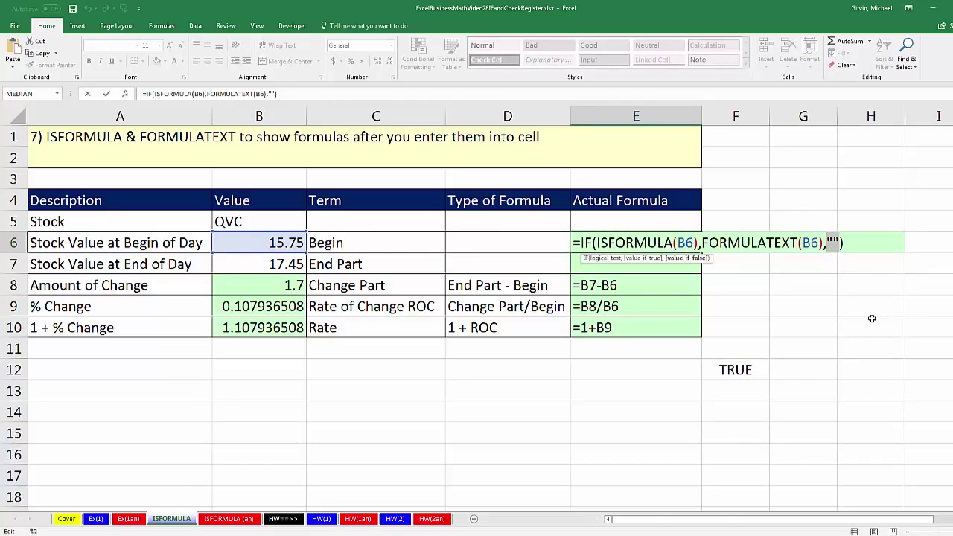
{"action": "key", "text": "Escape"}
{"action": "left_click", "coordinate": [846, 239]}
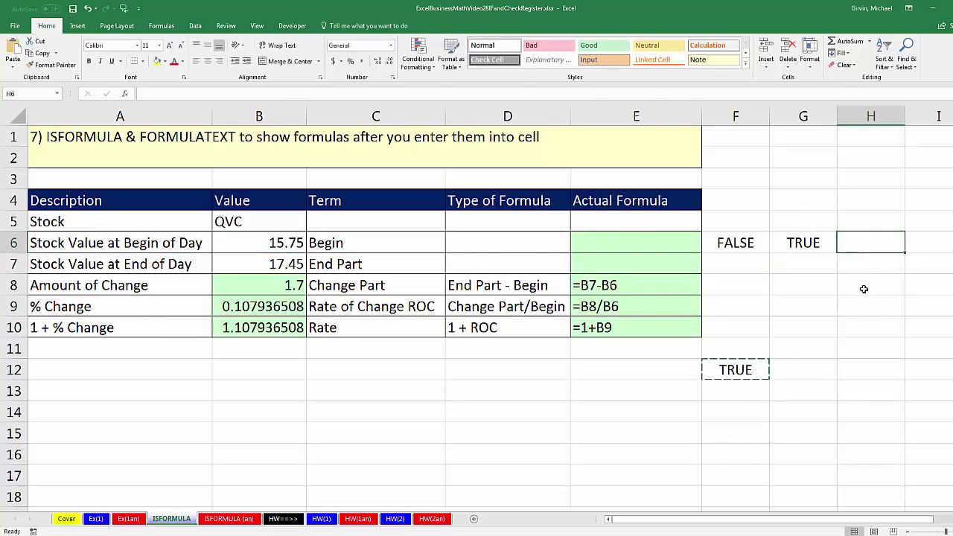
{"action": "type", "text": "=len"}
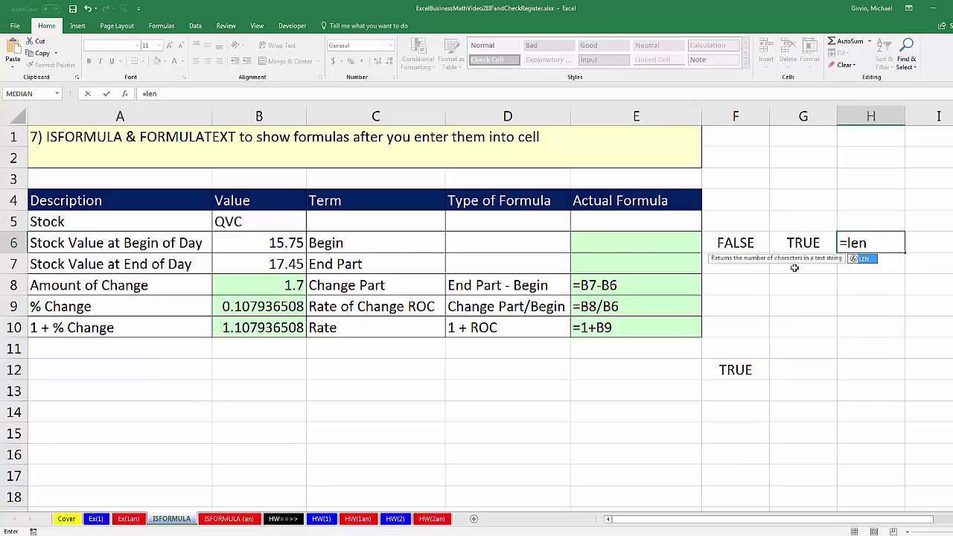
{"action": "double_click", "coordinate": [863, 258]}
{"action": "left_click", "coordinate": [690, 246]}
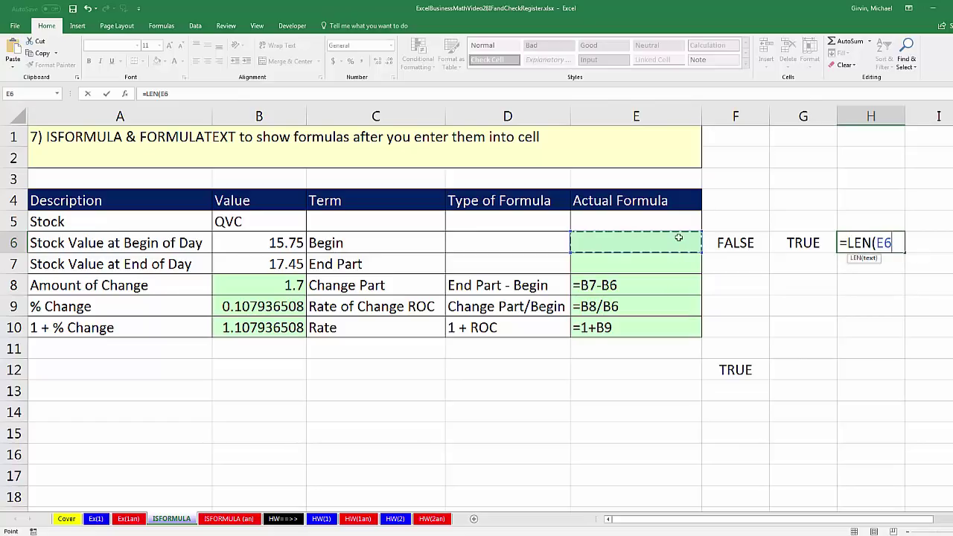
{"action": "key", "text": "ctrl+Return"}
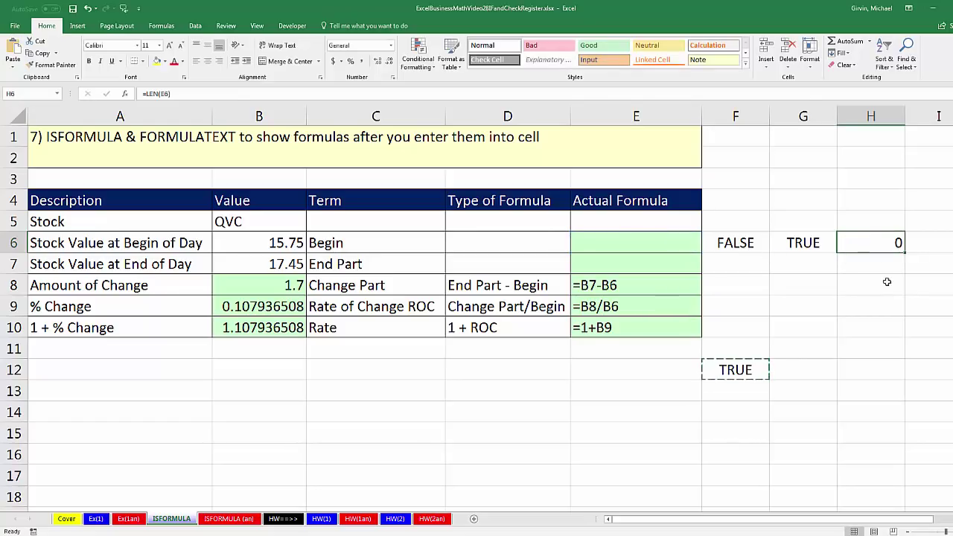
{"action": "left_click_drag", "start_coordinate": [902, 254], "coordinate": [905, 335]}
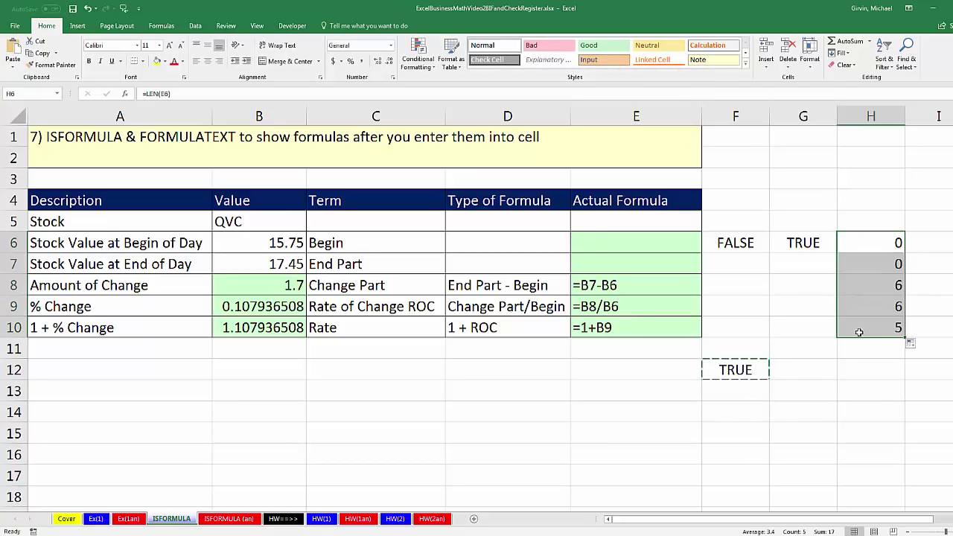
{"action": "left_click", "coordinate": [865, 328]}
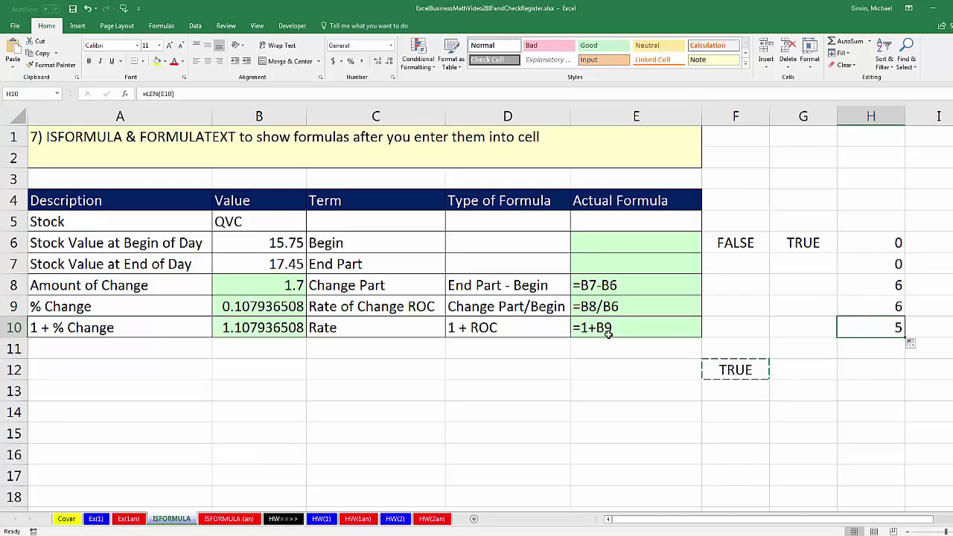
Review the IF formulas in E6 on the ISFORMULA sheet and in Balance cells G17 and G49 on the Ex(1) sheet
{"action": "double_click", "coordinate": [677, 242]}
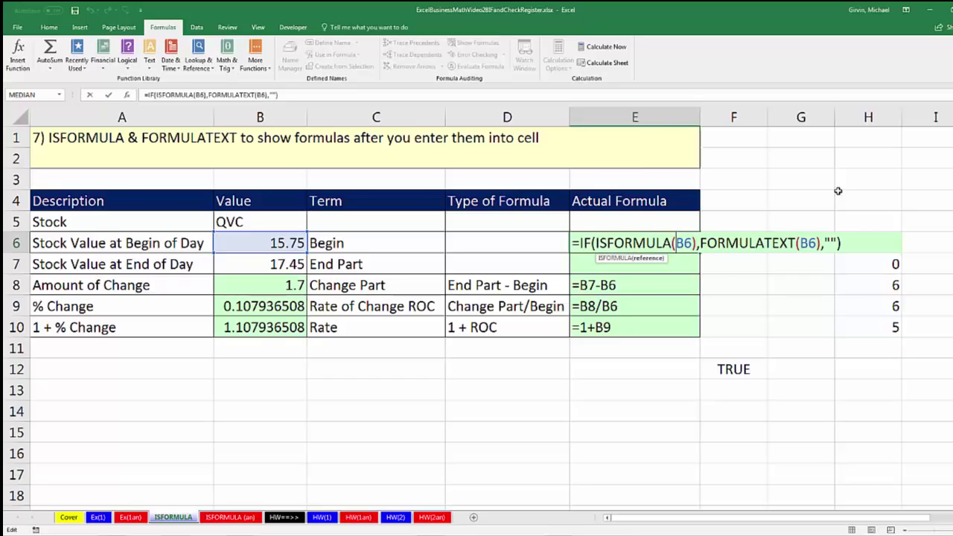
{"action": "key", "text": "Escape"}
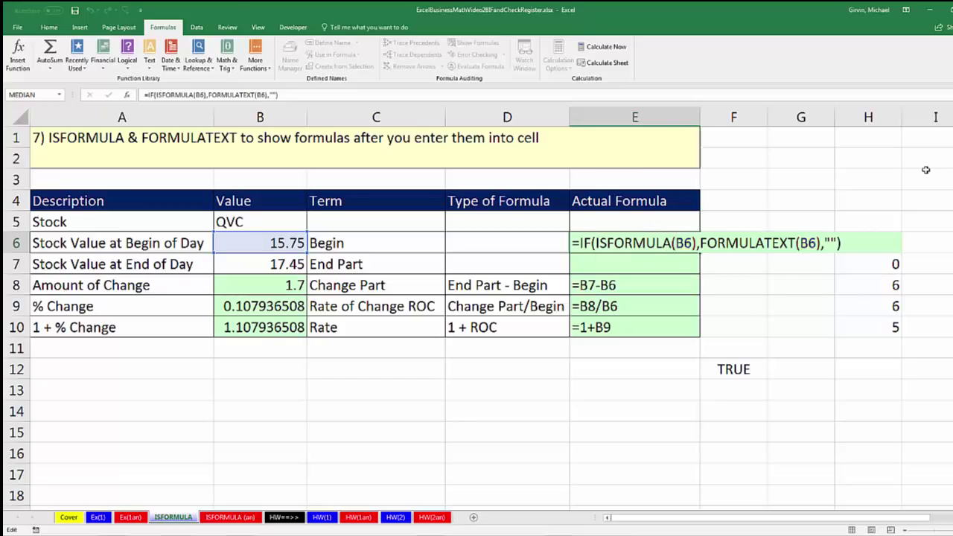
{"action": "left_click", "coordinate": [97, 517]}
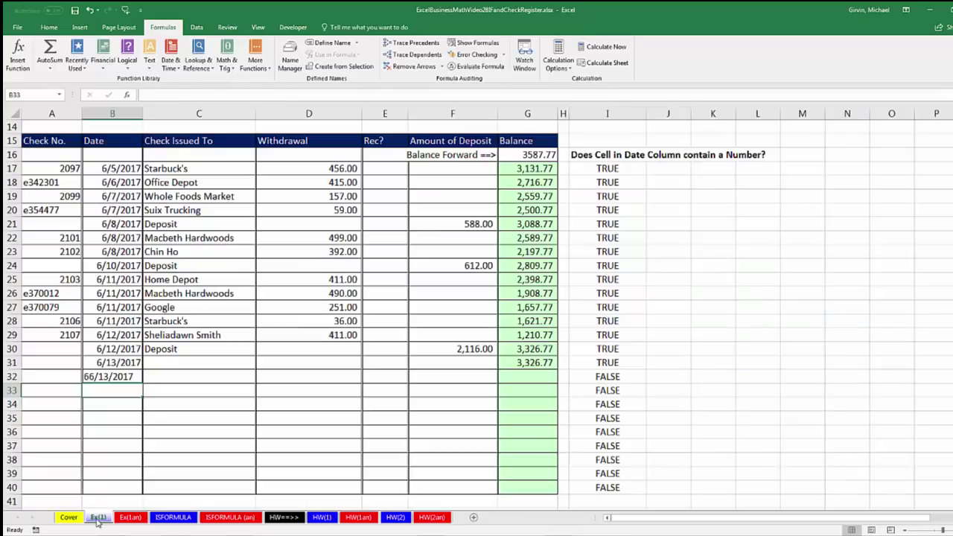
{"action": "left_click", "coordinate": [547, 168]}
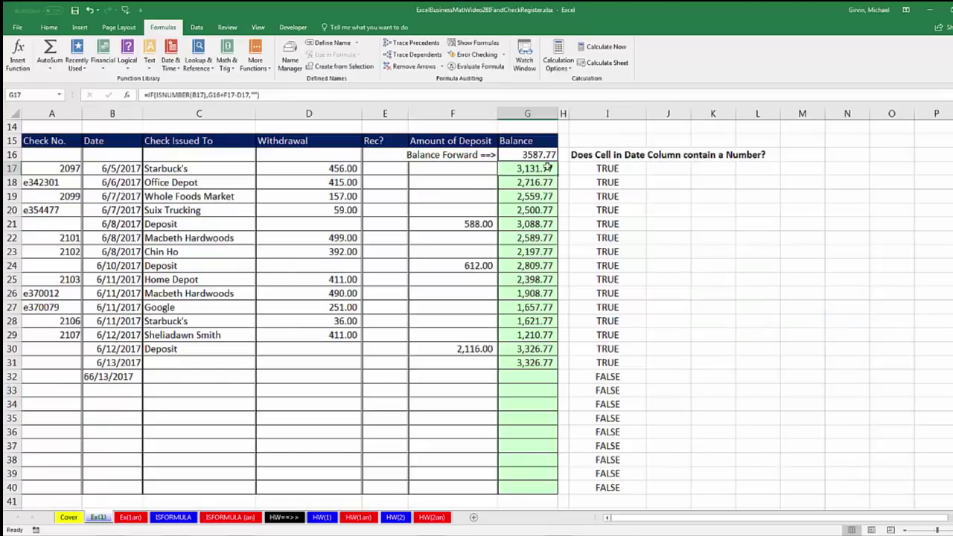
{"action": "key", "text": "F2"}
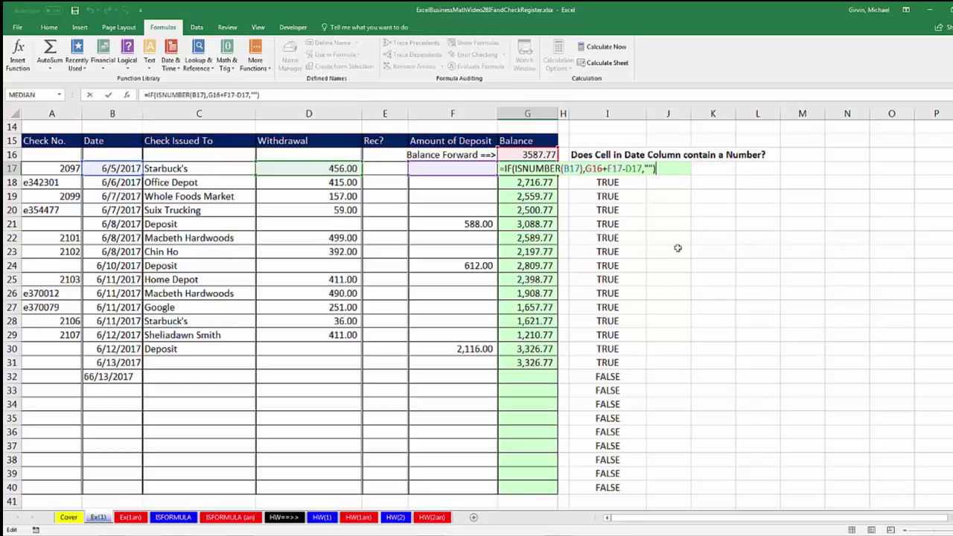
{"action": "key", "text": "Return"}
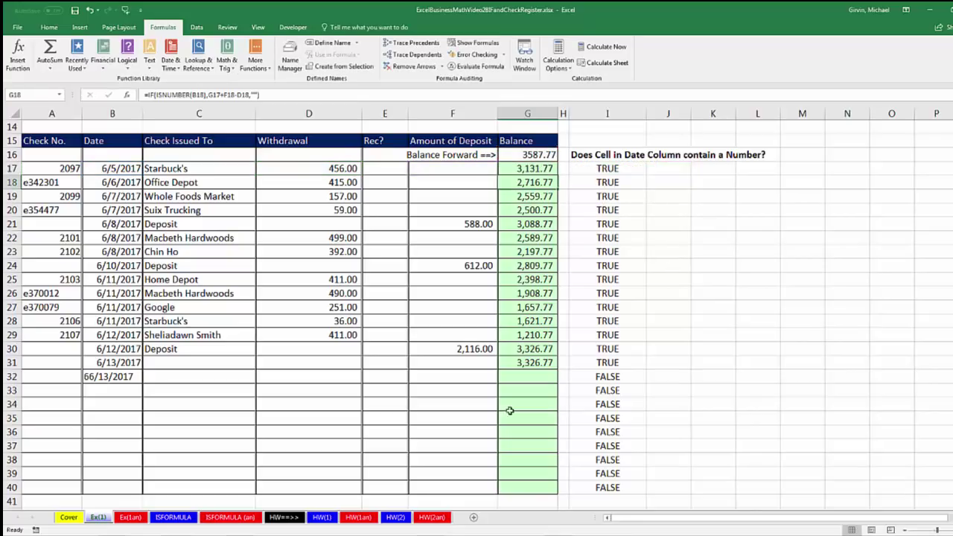
{"action": "scroll", "coordinate": [503, 474], "scroll_direction": "down", "scroll_amount": 7}
{"action": "left_click", "coordinate": [522, 325]}
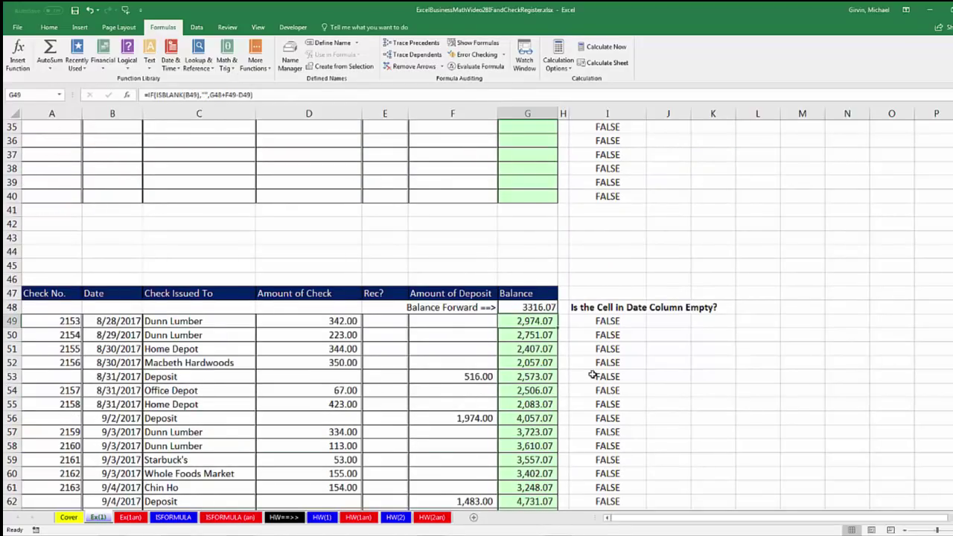
{"action": "key", "text": "F2"}
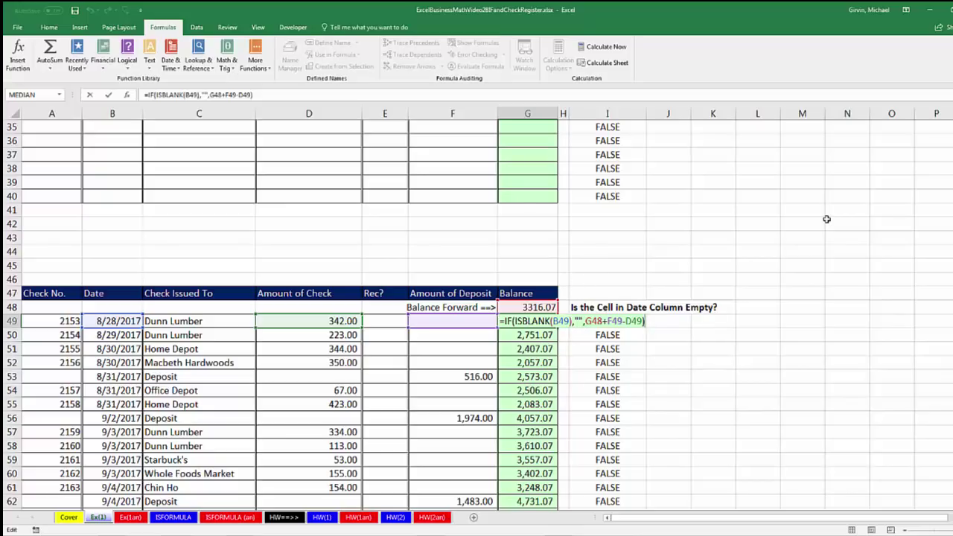
{"action": "key", "text": "Return"}
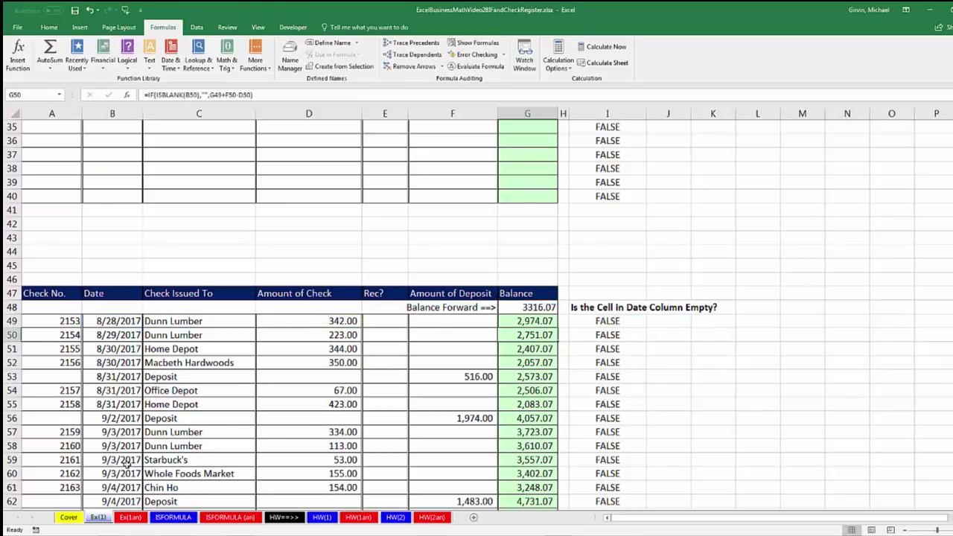